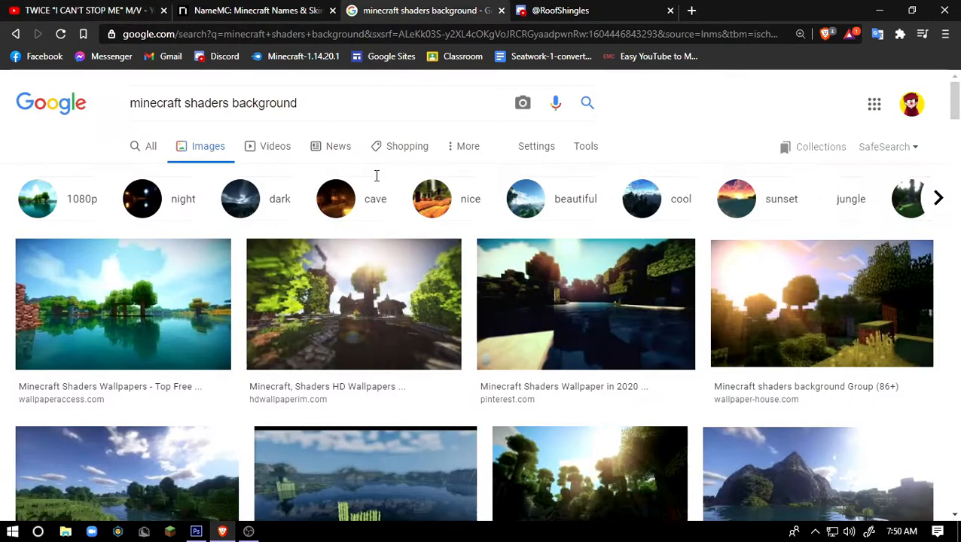
Browse the Minecraft shaders background images, search for "minecraft bedwars background" instead, and close the image search
scroll(955, 189, "down", 3)
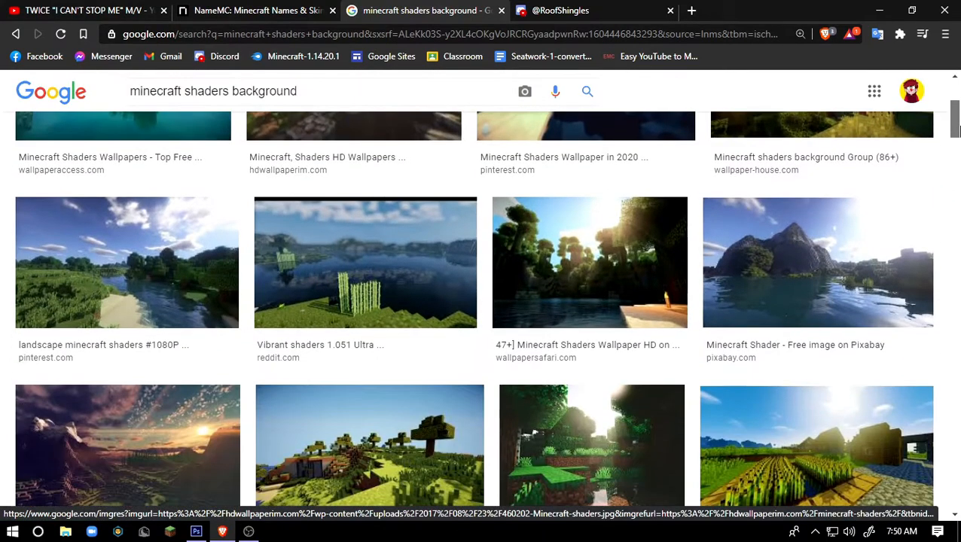
left_click_drag(955, 130, 955, 226)
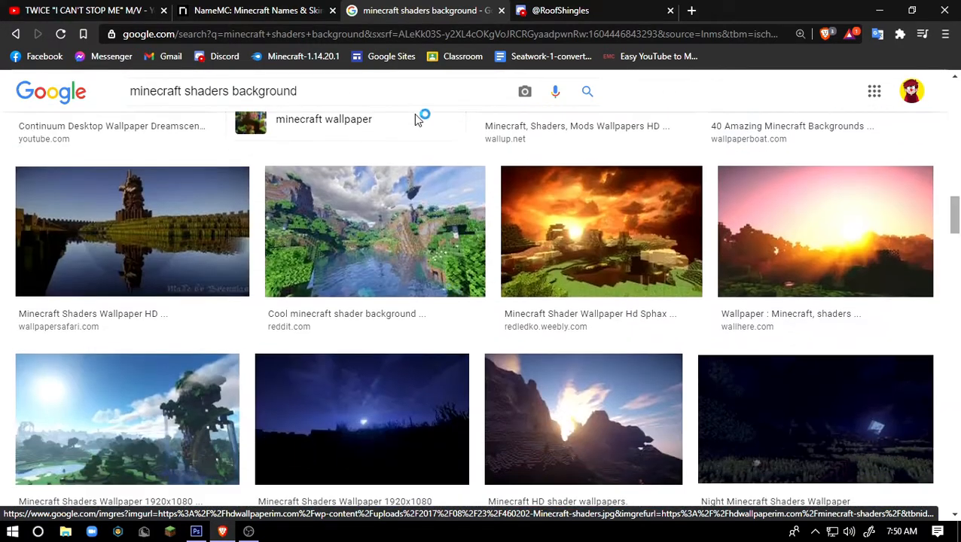
left_click(230, 92)
left_click_drag(230, 92, 184, 94)
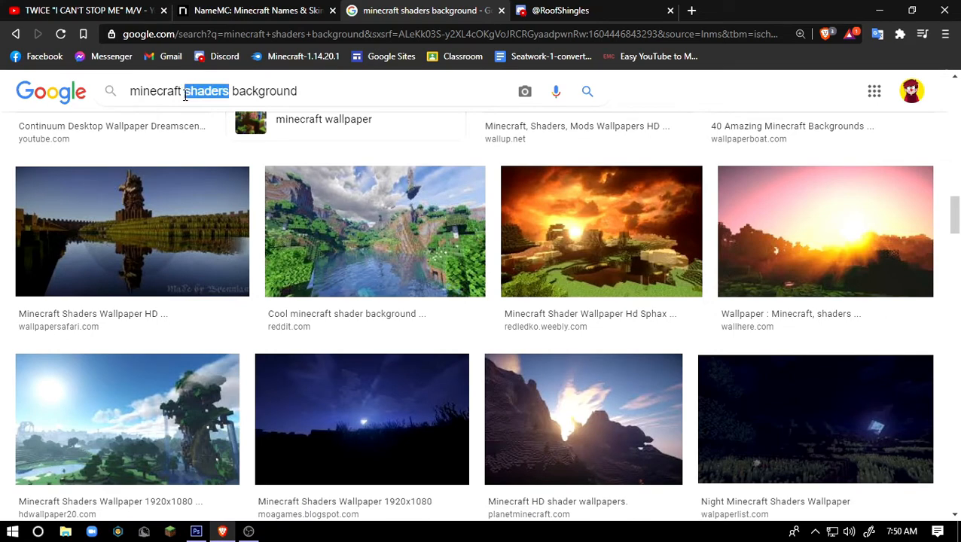
type("bedwars")
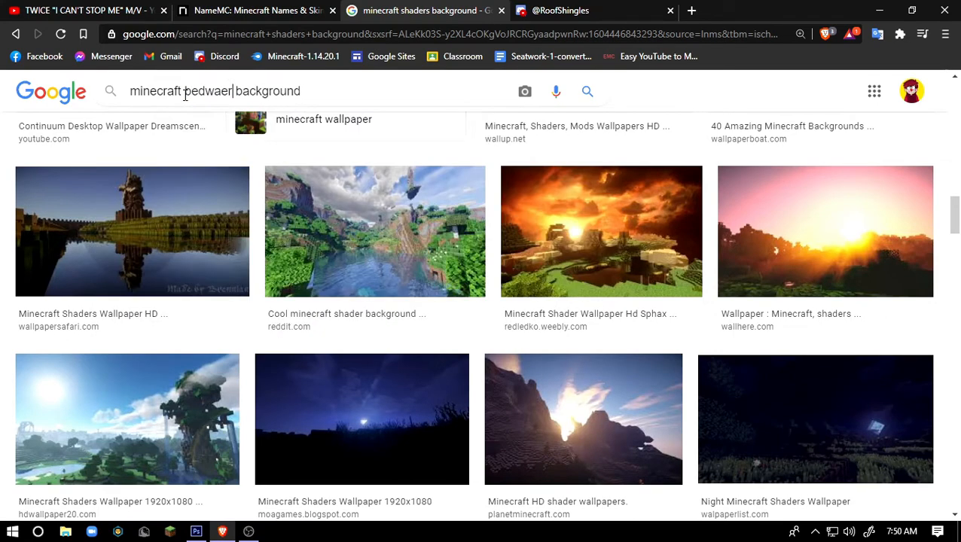
key("Return")
key("ctrl+w")
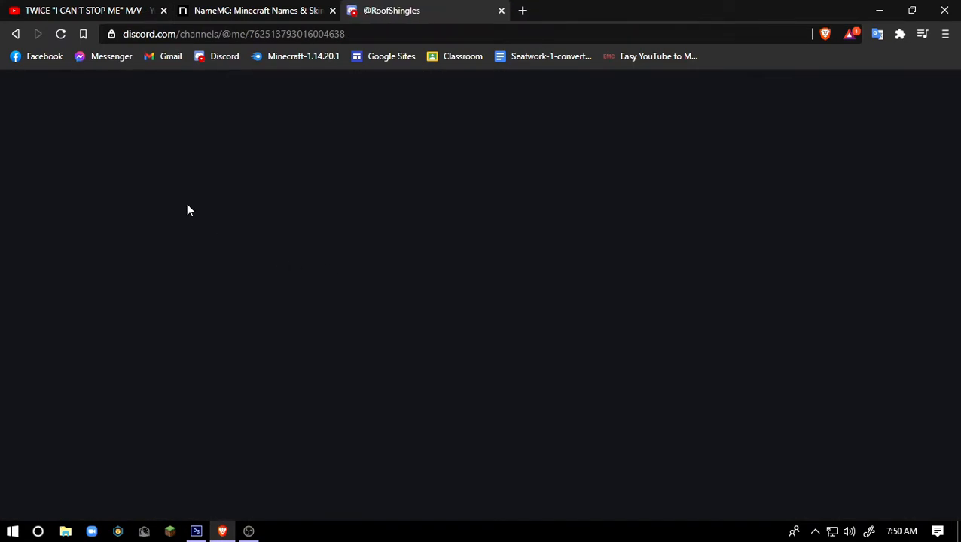
Bring up the NameMC site in the browser to look at its skin search page
left_click(256, 6)
key("alt+Tab")
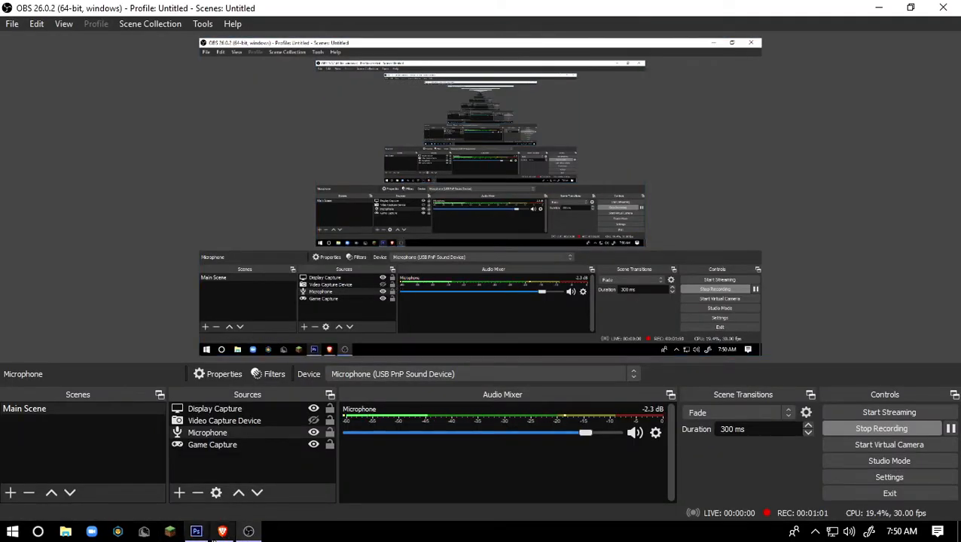
left_click(223, 531)
left_click(51, 8)
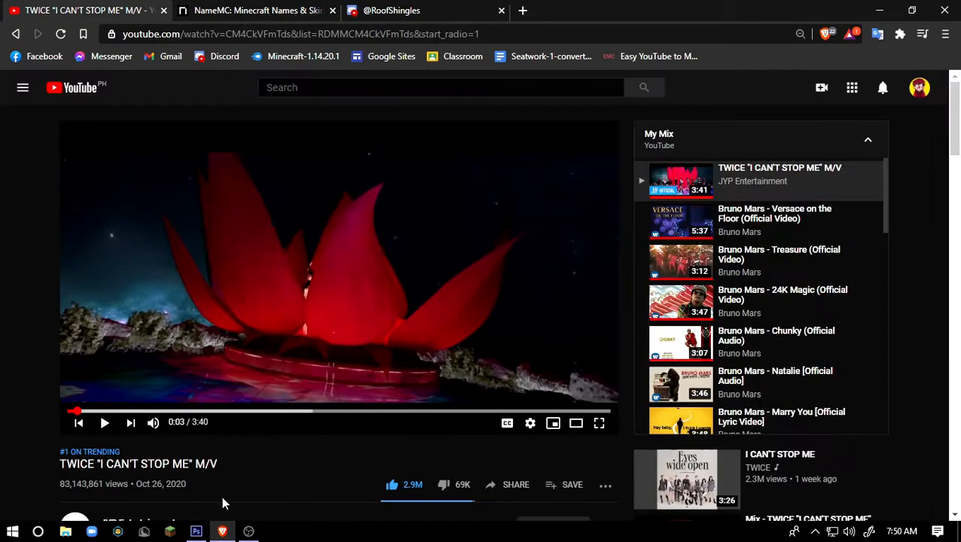
left_click(309, 8)
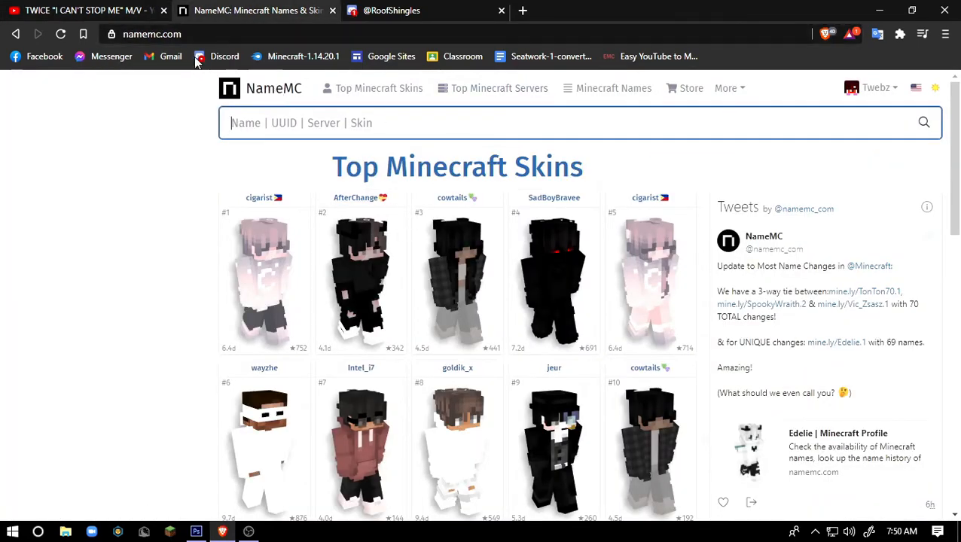
left_click(126, 33)
left_click(266, 128)
Read the thumbnail request in the Discord conversation
left_click(348, 8)
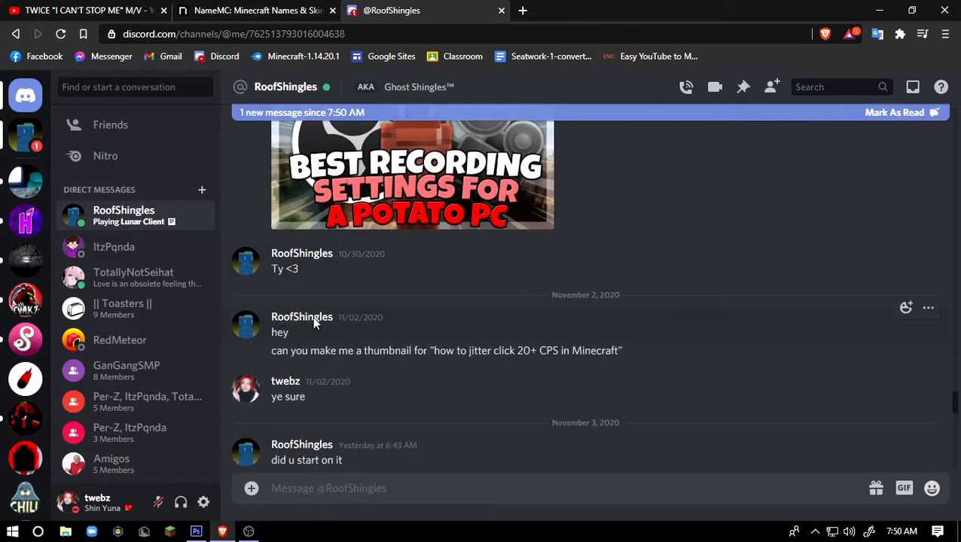
triple_click(489, 350)
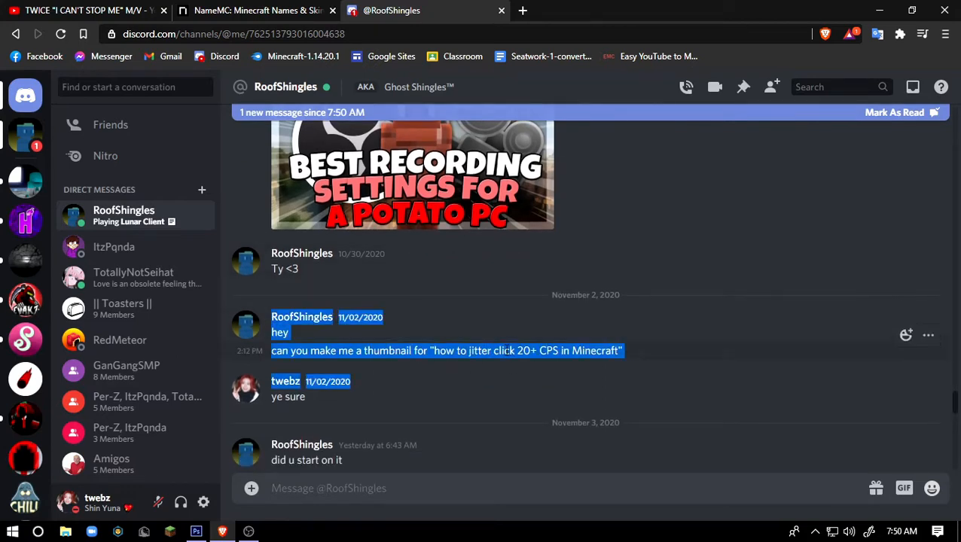
left_click(506, 374)
Search NameMC for "roofshingles" and open the matching Minecraft profile
left_click(229, 9)
left_click(315, 124)
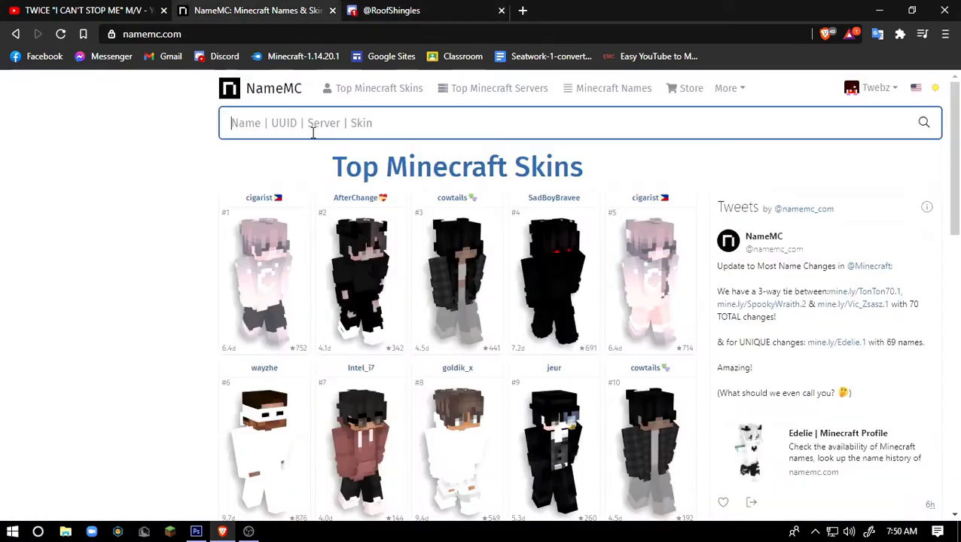
type("roofshingles")
key("Return")
left_click(279, 282)
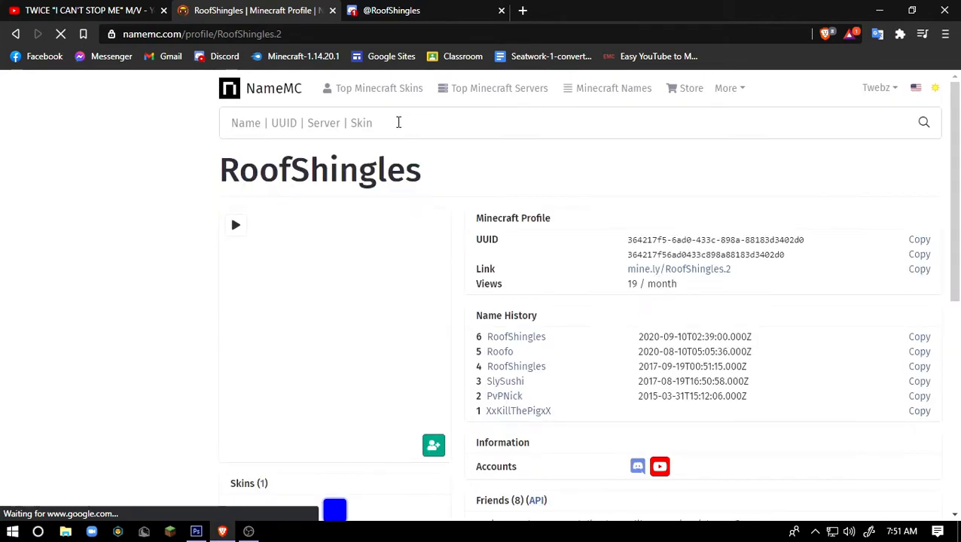
Pause the walking animation of the profile's 3D skin and rotate the character so its face and front are visible
scroll(423, 253, "down", 1)
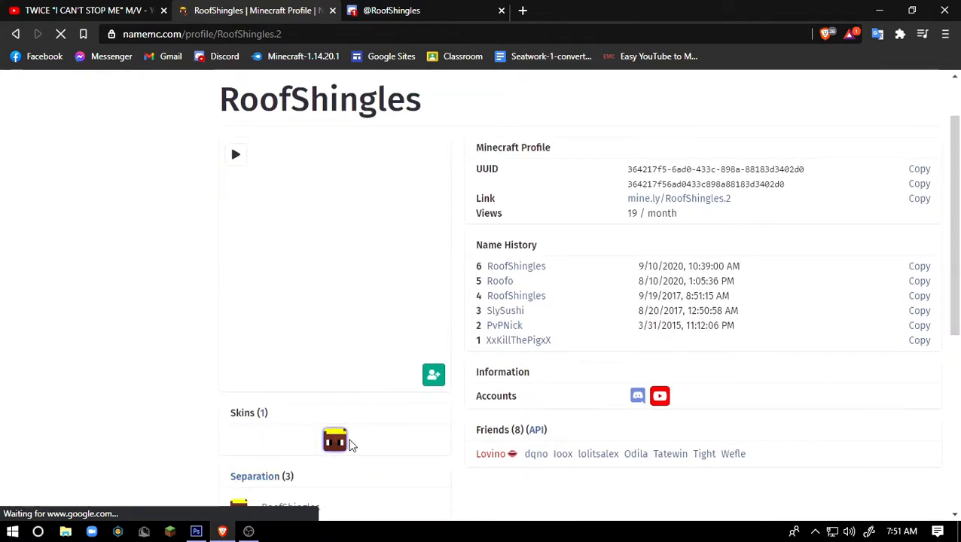
scroll(528, 444, "down", 1)
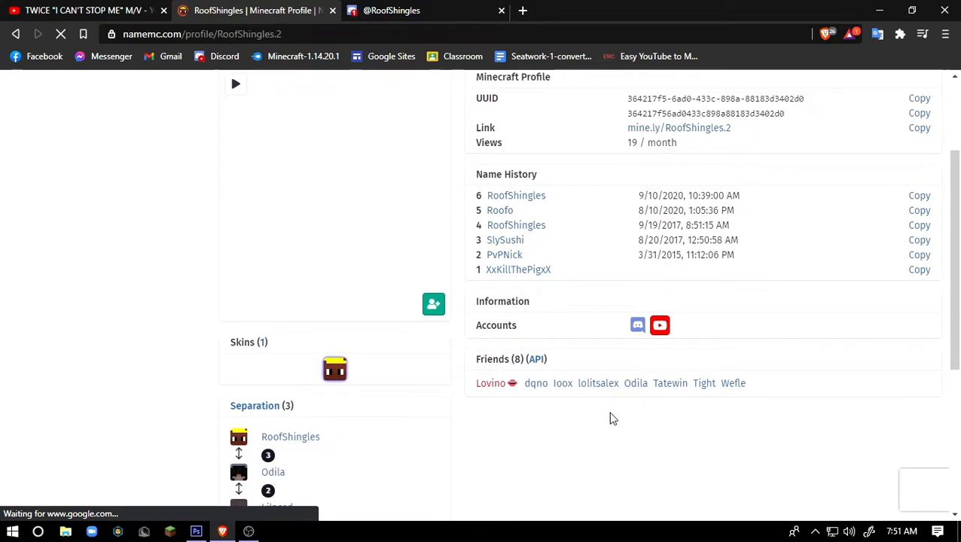
scroll(339, 227, "up", 1)
left_click_drag(328, 246, 269, 180)
left_click(239, 155)
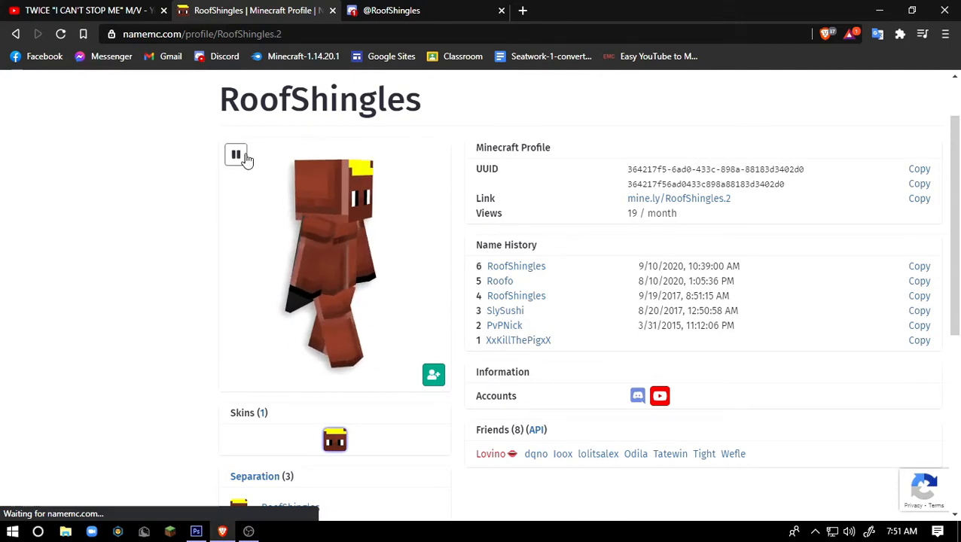
left_click(239, 155)
left_click_drag(371, 235, 346, 223)
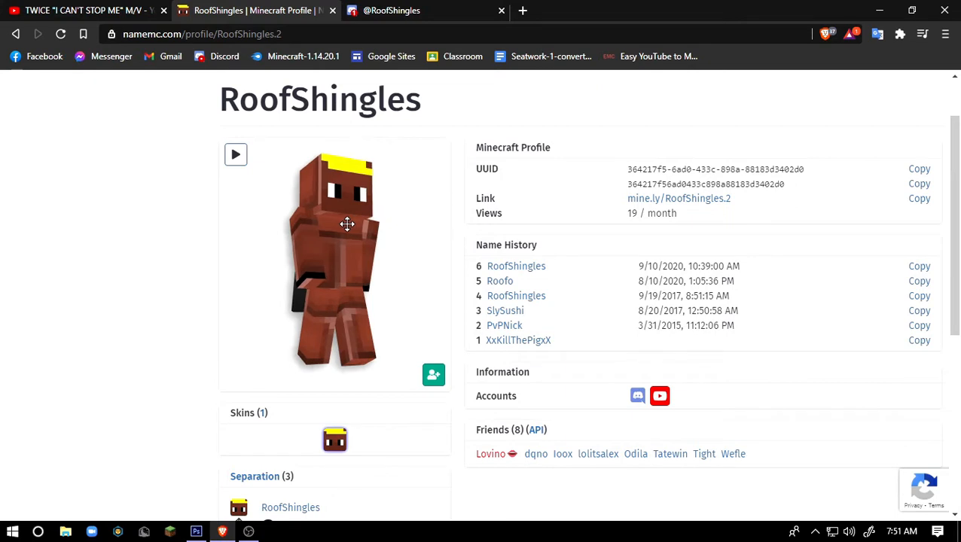
Save the posed skin image as RoofShingles.png in the Downloads folder, replacing the existing file
right_click(360, 212)
left_click(369, 222)
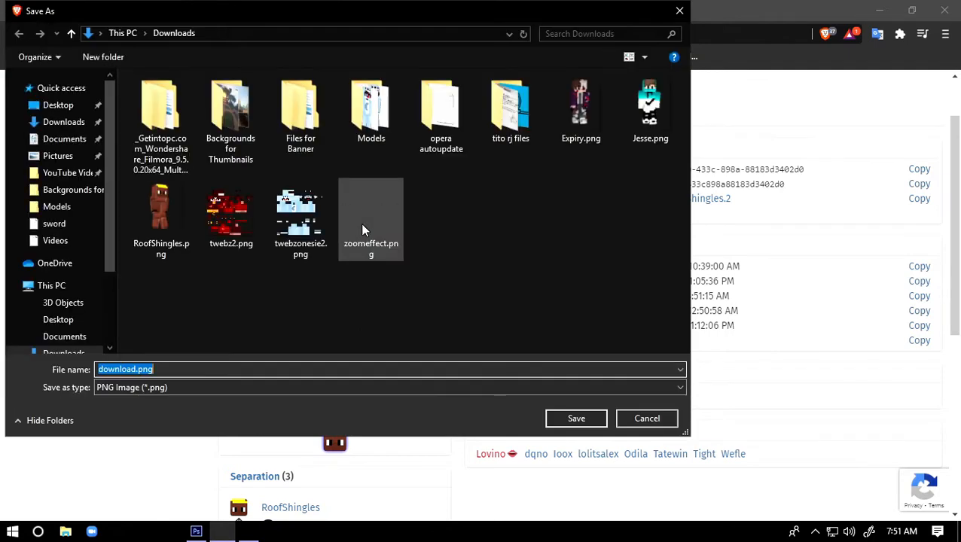
left_click(162, 219)
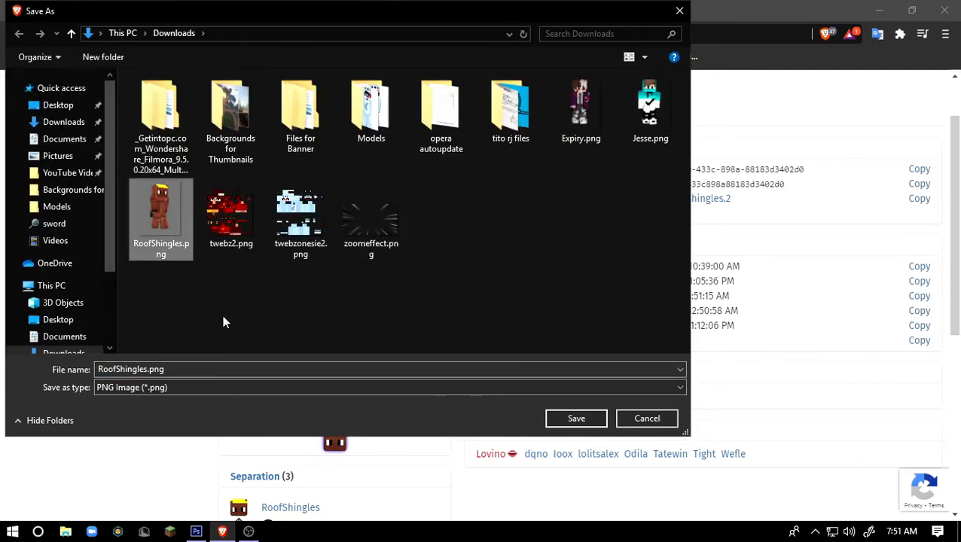
left_click(569, 421)
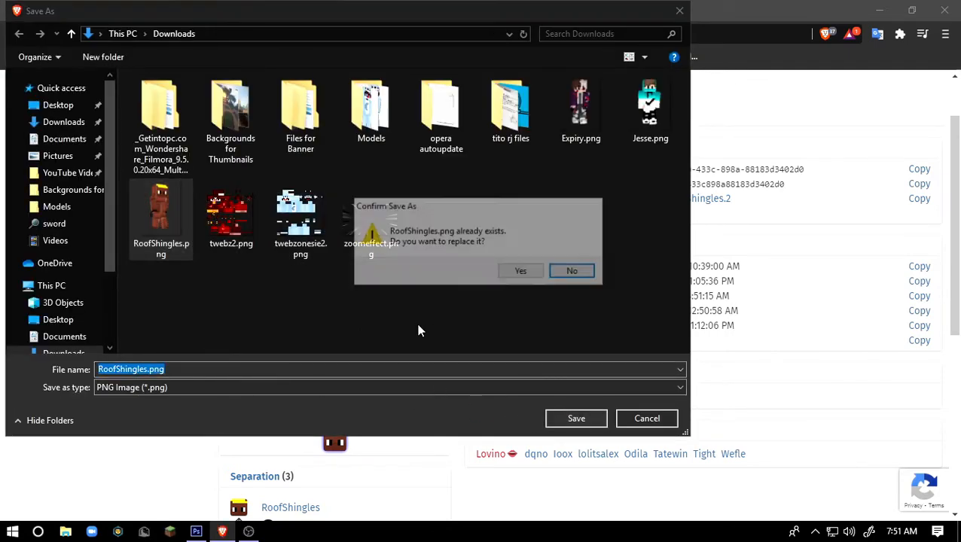
left_click(522, 273)
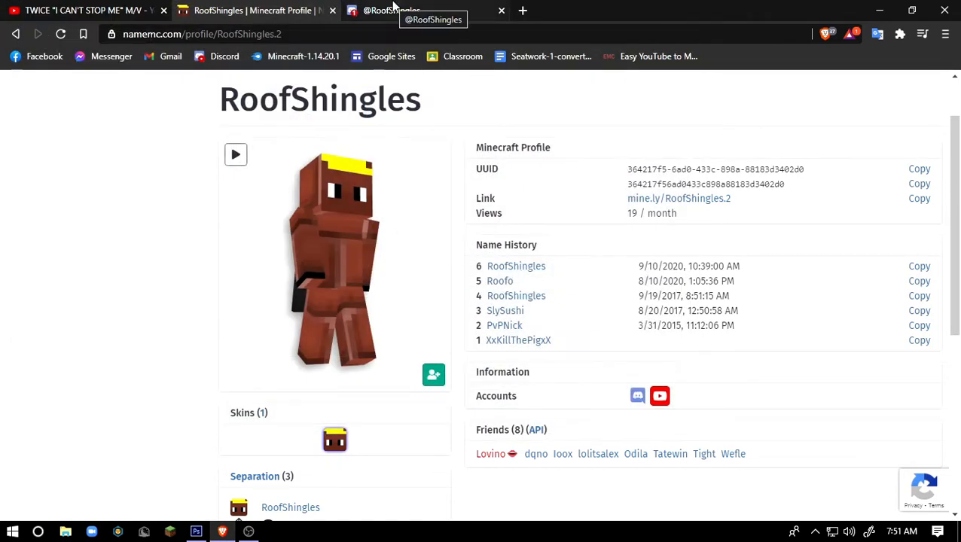
Close the NameMC profile and dismiss the download notice, leaving the Discord conversation open
left_click(338, 10)
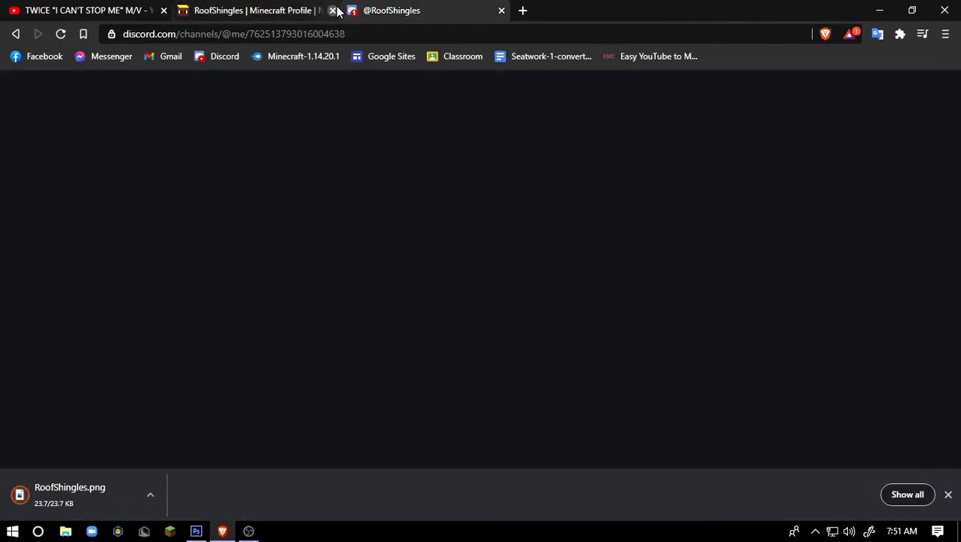
left_click(335, 9)
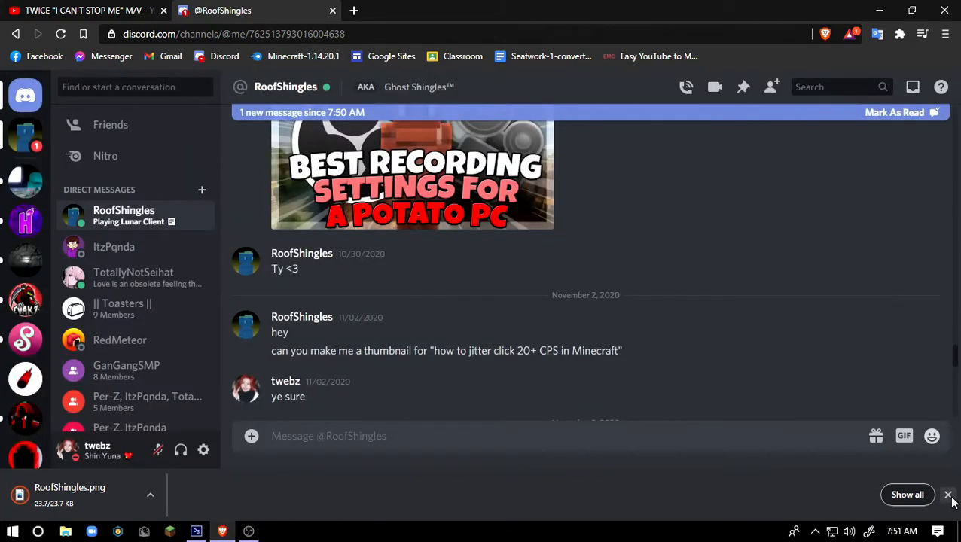
left_click(948, 495)
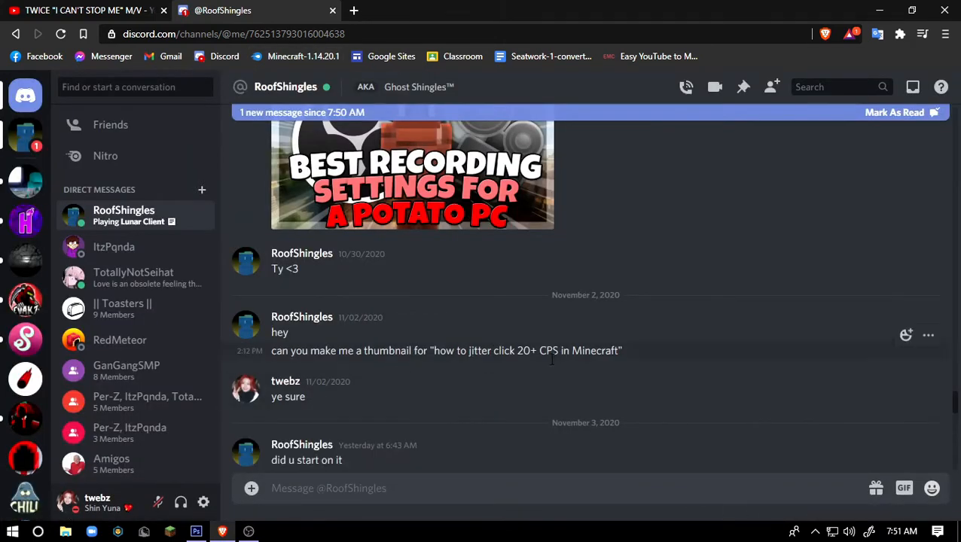
Examine the video title wording quoted in the Discord thumbnail request to plan the thumbnail text
left_click_drag(440, 352, 536, 397)
triple_click(532, 396)
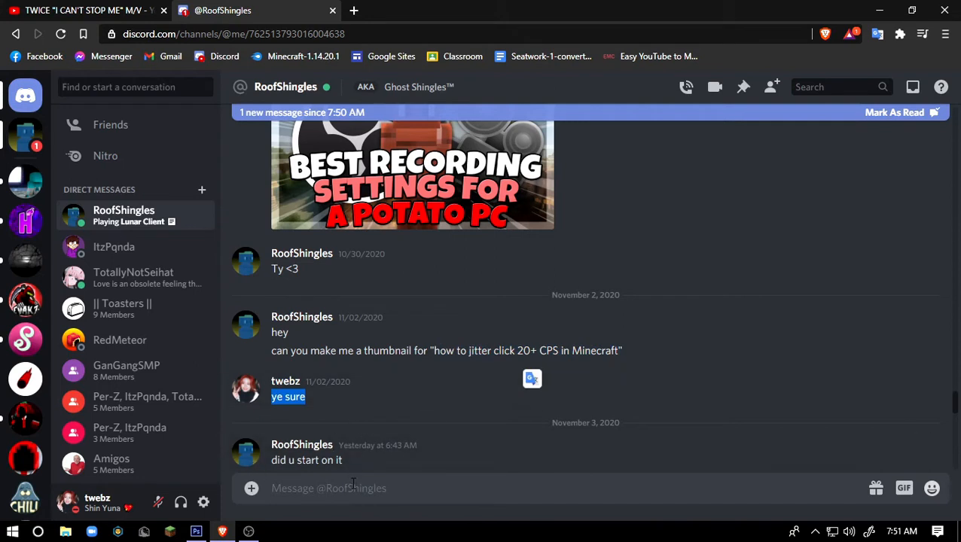
left_click(205, 519)
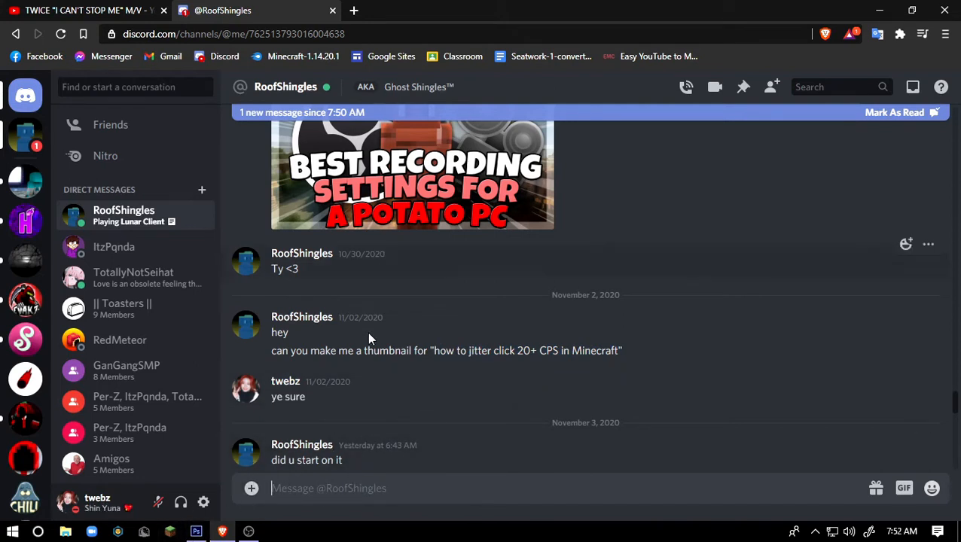
left_click_drag(432, 353, 546, 357)
left_click_drag(435, 351, 624, 357)
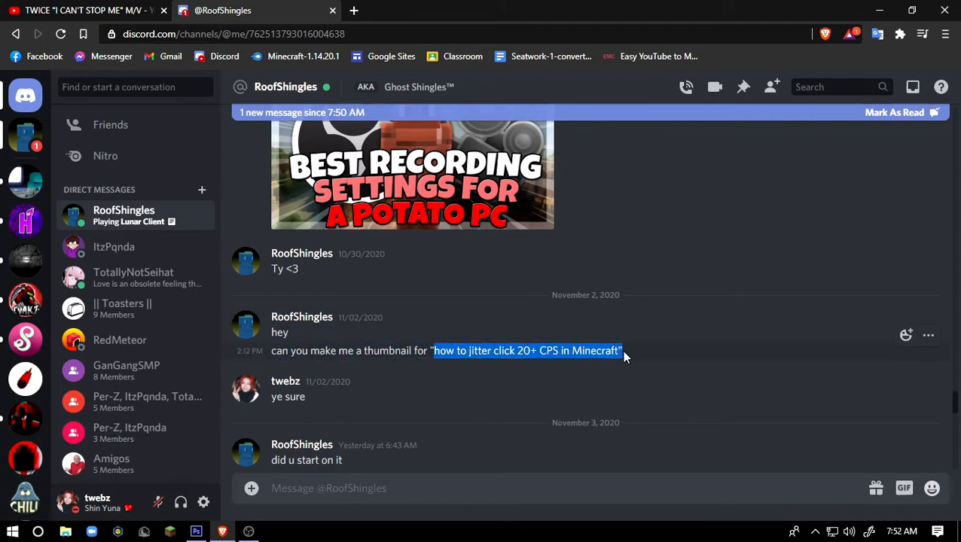
left_click(478, 405)
left_click_drag(550, 357, 580, 357)
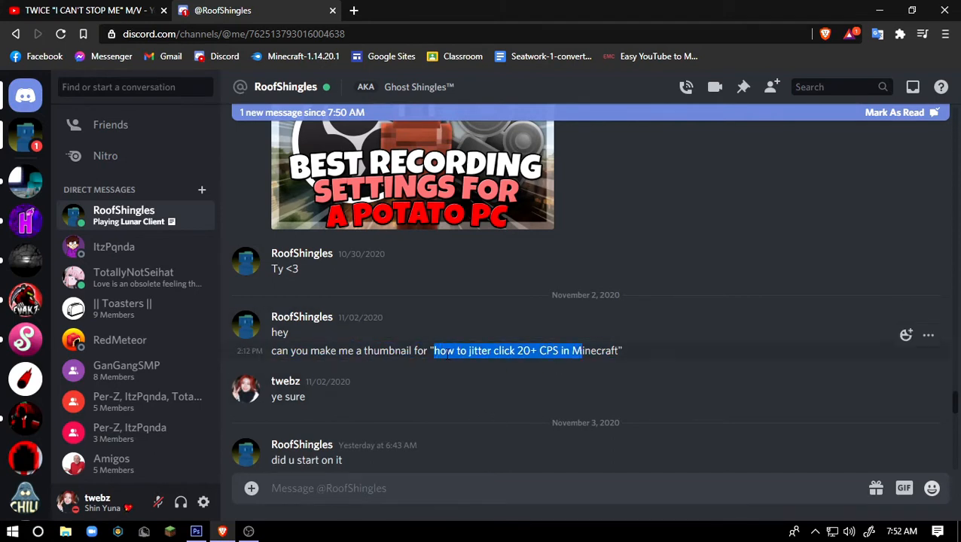
left_click_drag(435, 353, 573, 353)
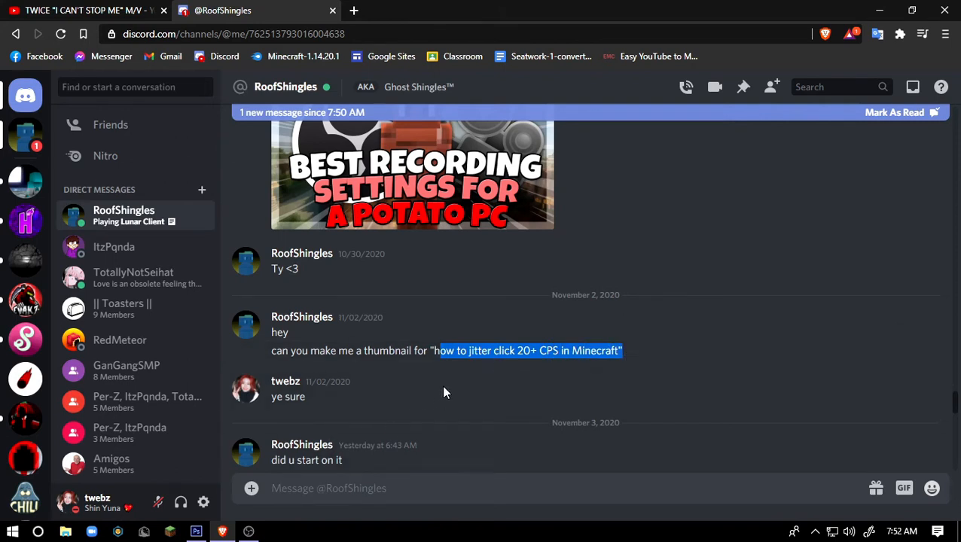
left_click(403, 413)
Switch to Photoshop and start creating a new document
left_click(195, 531)
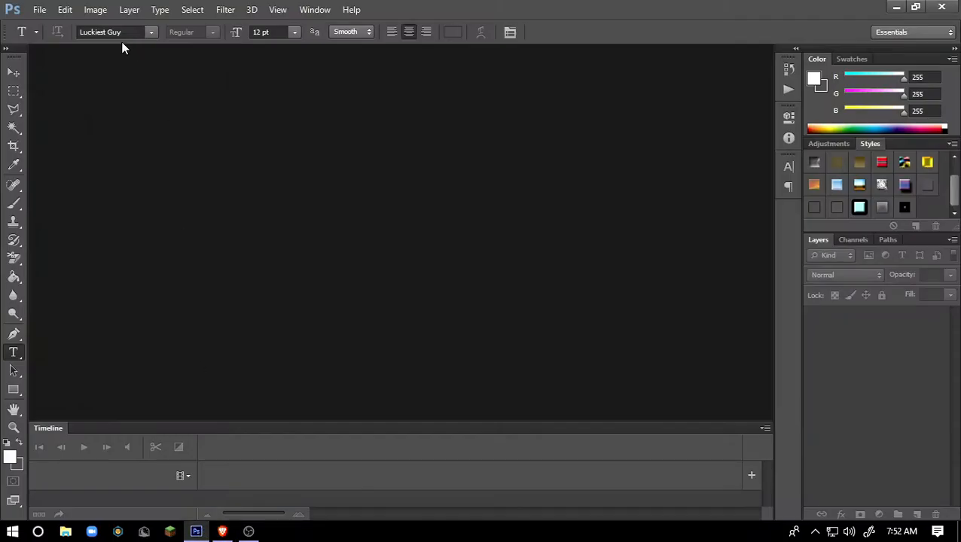
left_click(40, 9)
left_click(198, 532)
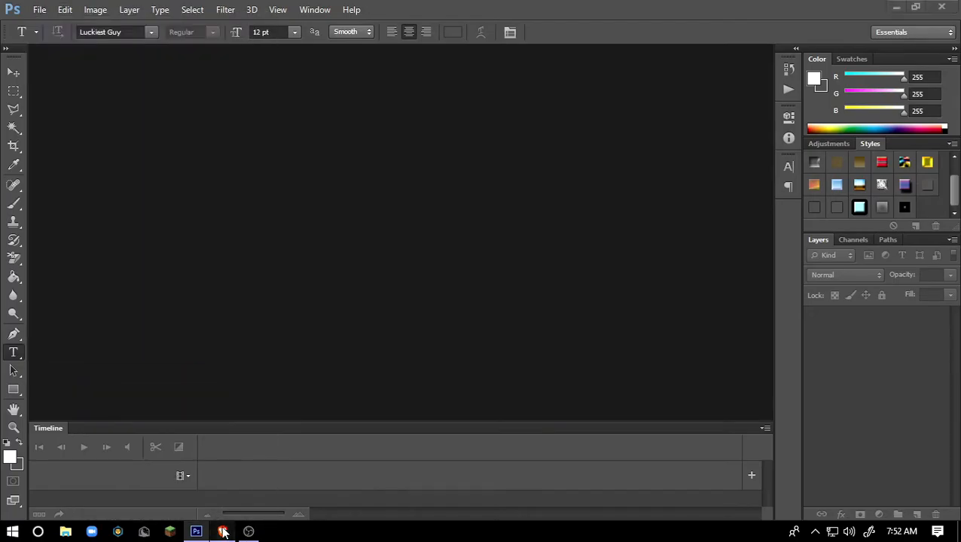
left_click(201, 535)
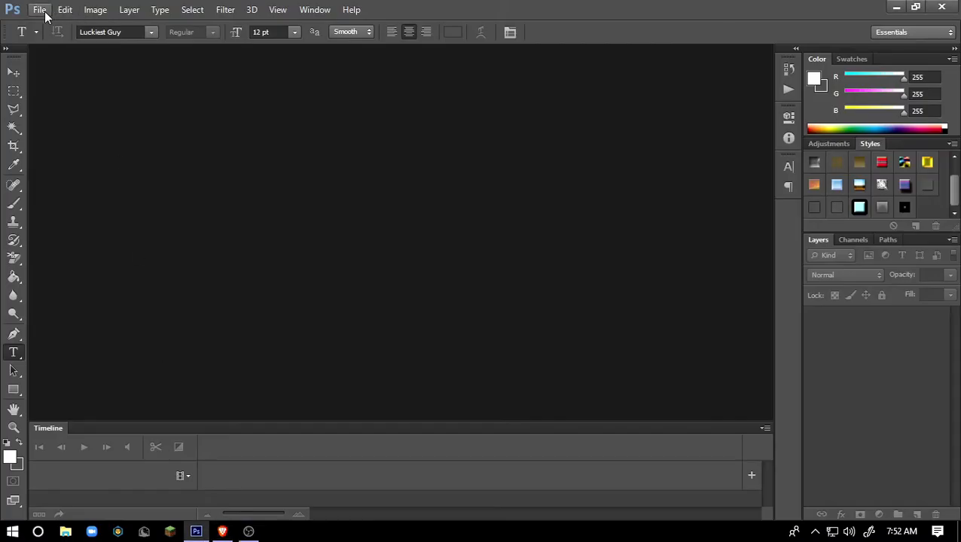
left_click(43, 10)
left_click(55, 22)
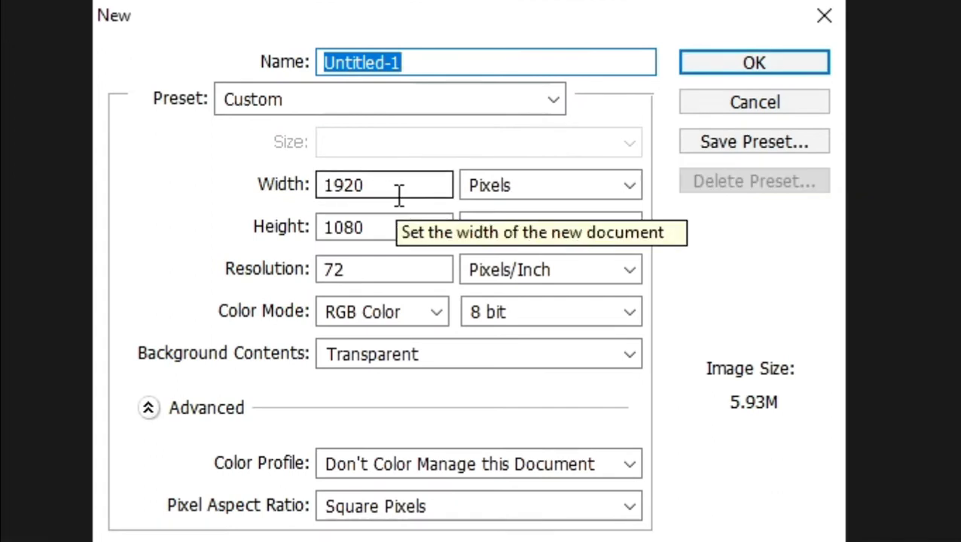
Specify a document size of 1920 × 1080 pixels at 72 pixels/inch in RGB Color mode, 8 bit
left_click(288, 187)
left_click(384, 228)
left_click(287, 226)
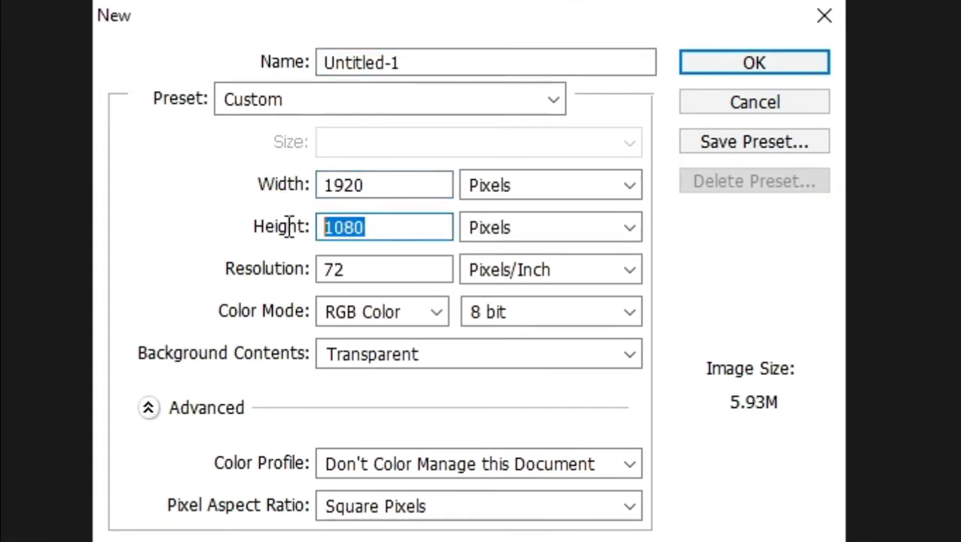
left_click(588, 234)
left_click(481, 254)
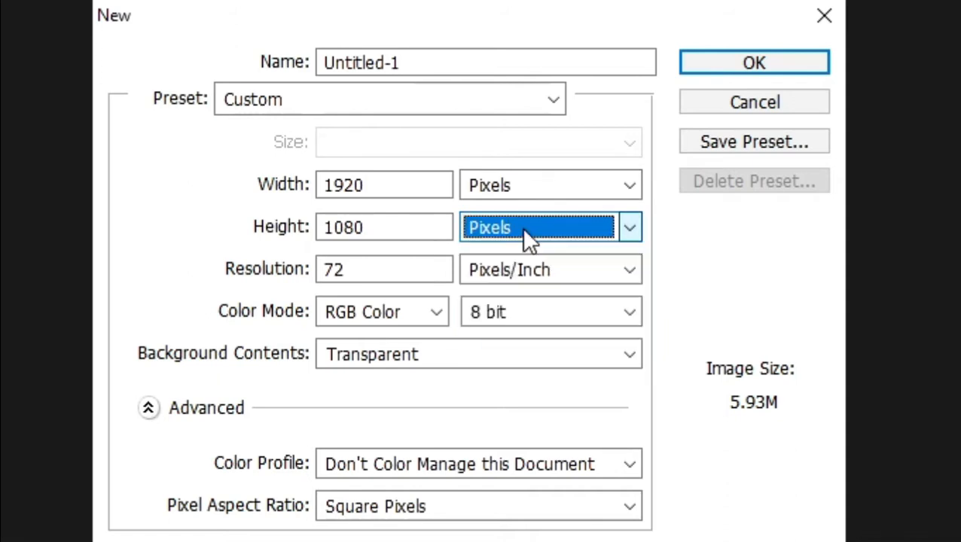
left_click(384, 270)
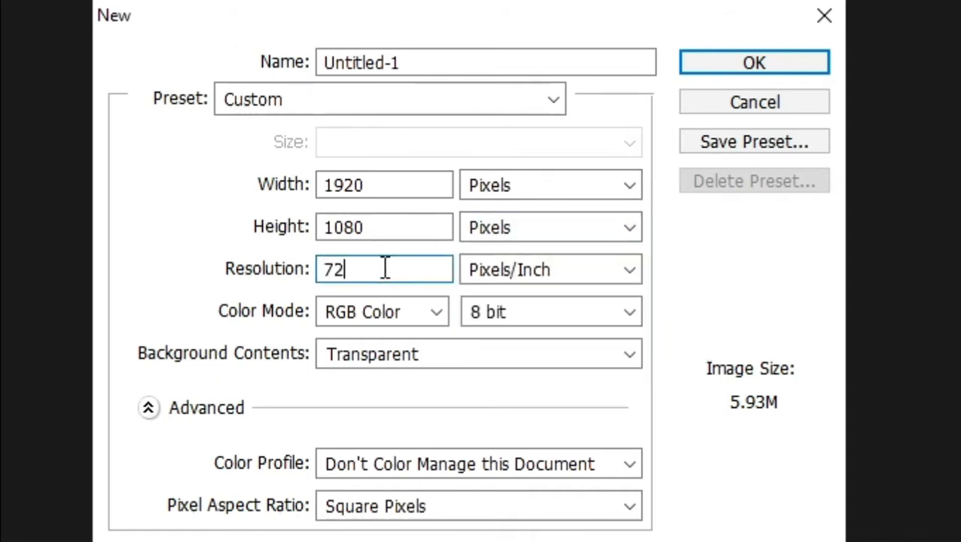
left_click(414, 314)
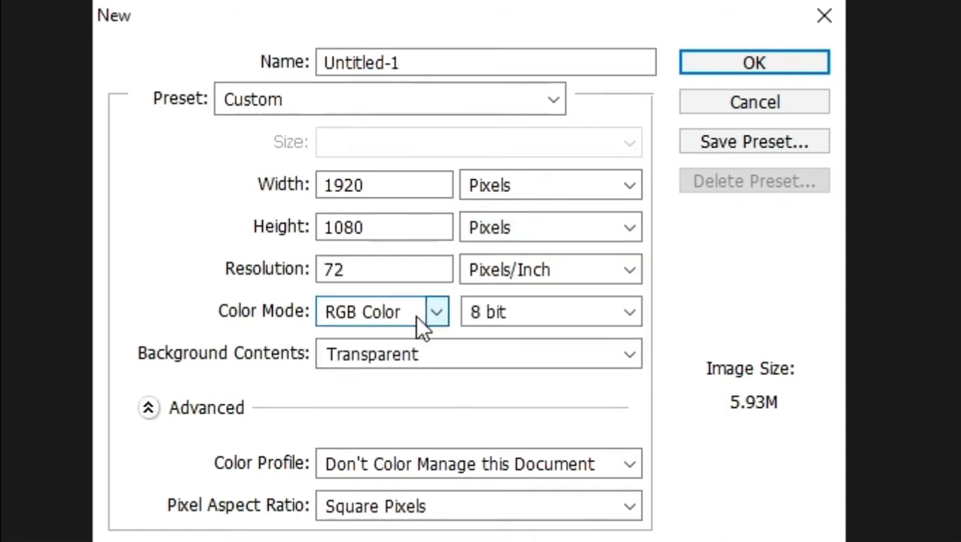
Set the background contents to Transparent, keep the resolution at 72 pixels/inch and create the document
left_click(450, 355)
left_click(446, 360)
left_click(437, 352)
left_click(419, 422)
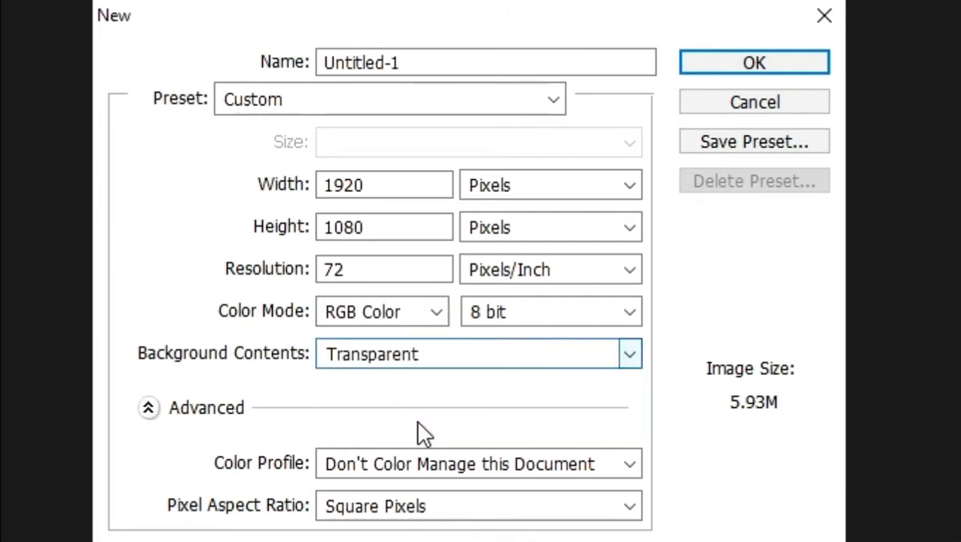
left_click(425, 358)
left_click(429, 420)
left_click(427, 360)
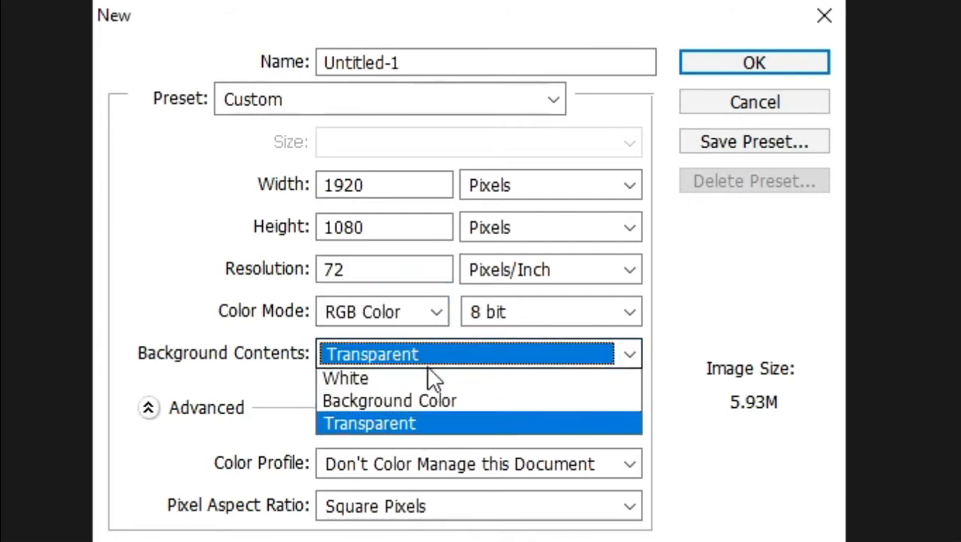
left_click(429, 423)
left_click(449, 363)
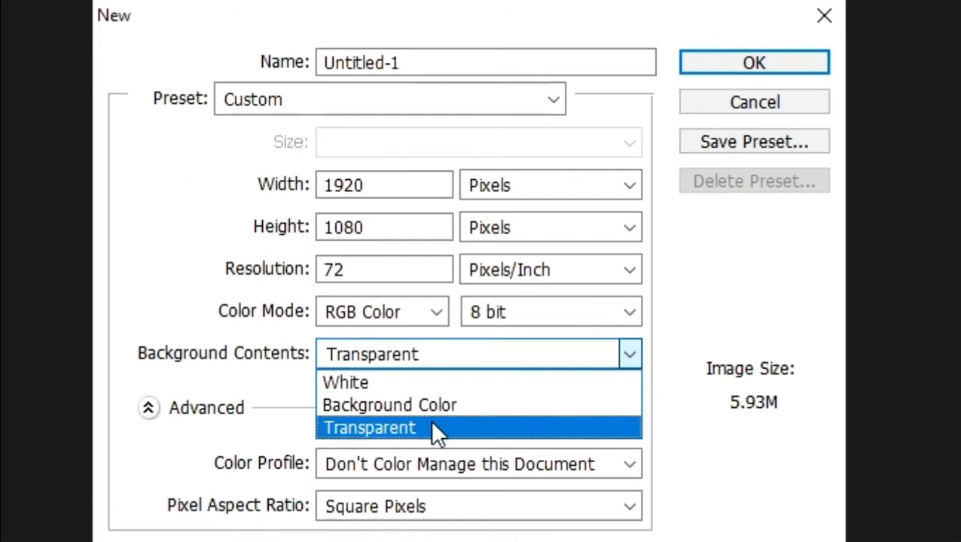
left_click(433, 426)
left_click(448, 354)
left_click(445, 380)
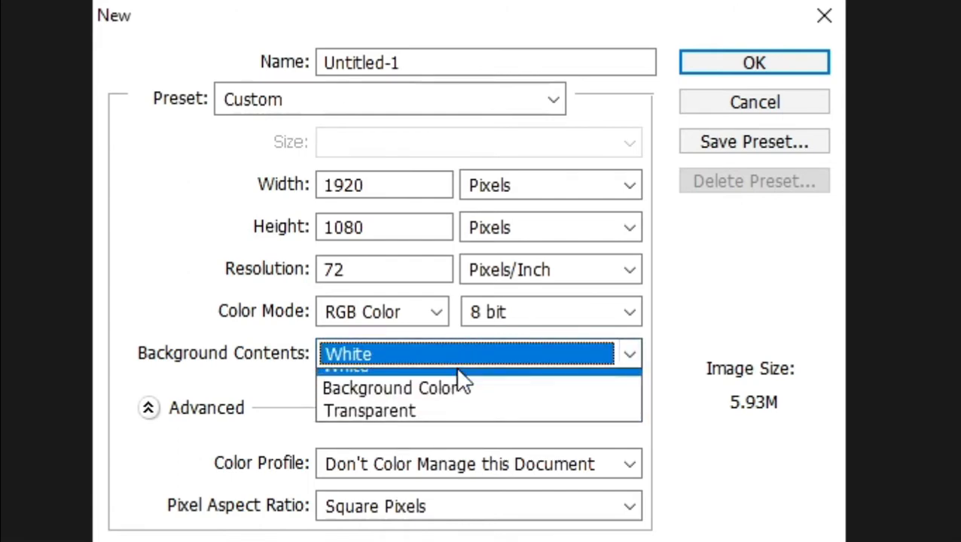
left_click(451, 423)
double_click(331, 270)
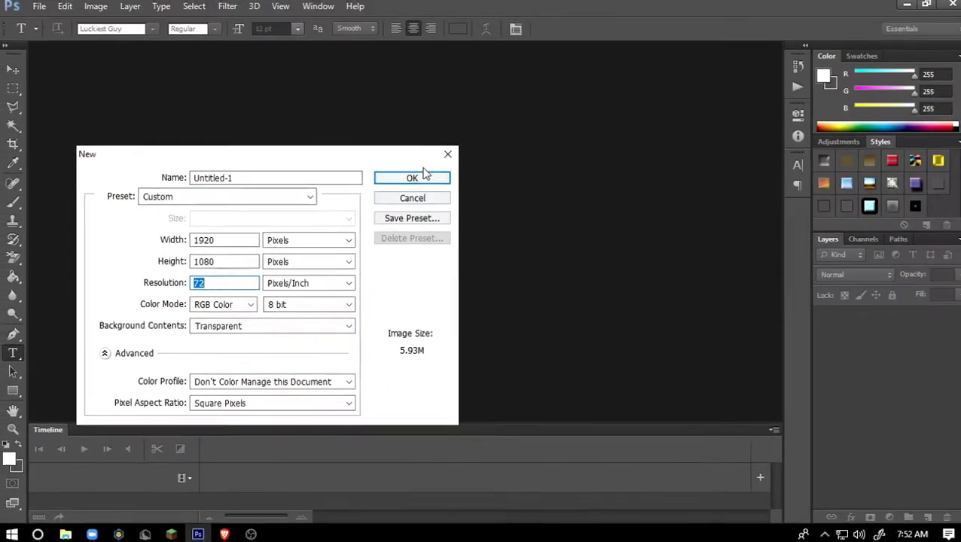
left_click(458, 170)
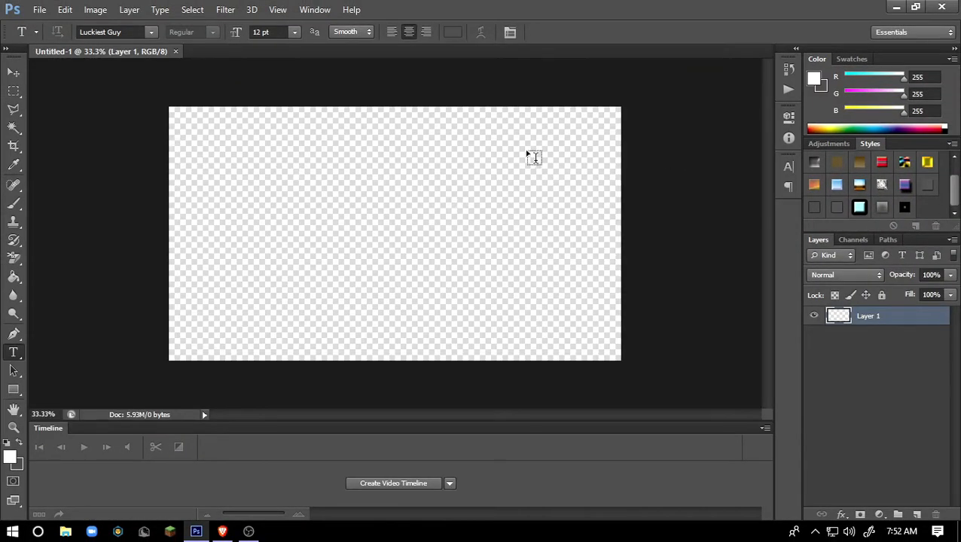
Place 11.png from the Backgrounds for Thumbnails folder in Downloads into the document
left_click(40, 9)
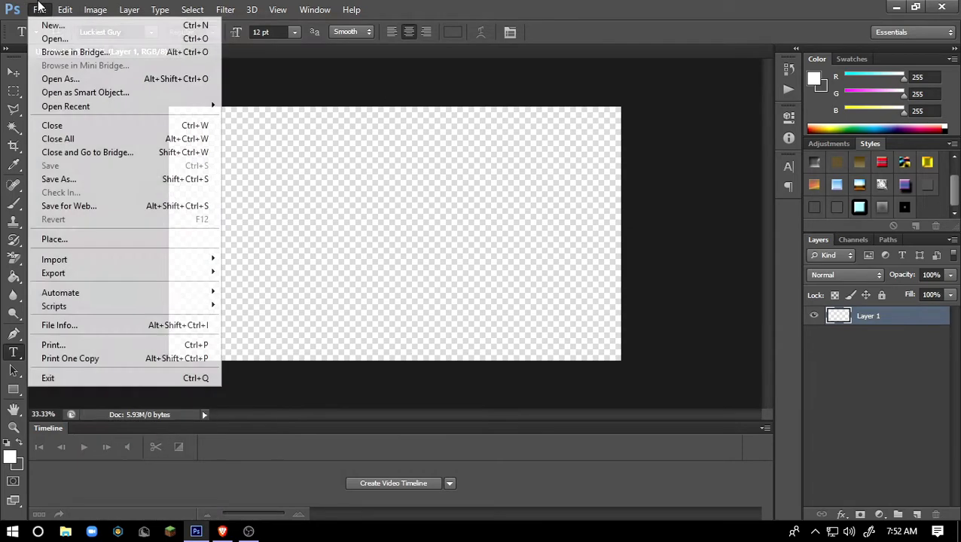
left_click(630, 258)
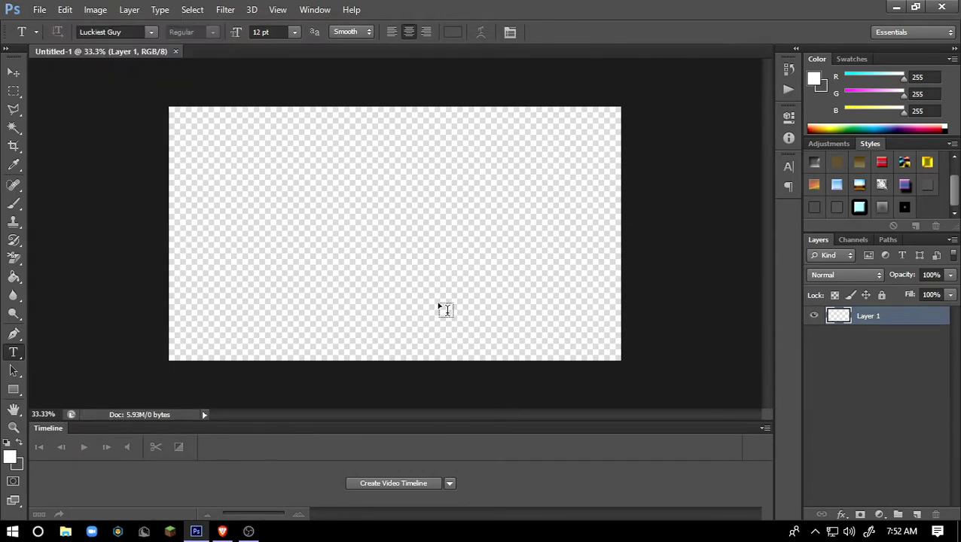
left_click(40, 9)
left_click(58, 238)
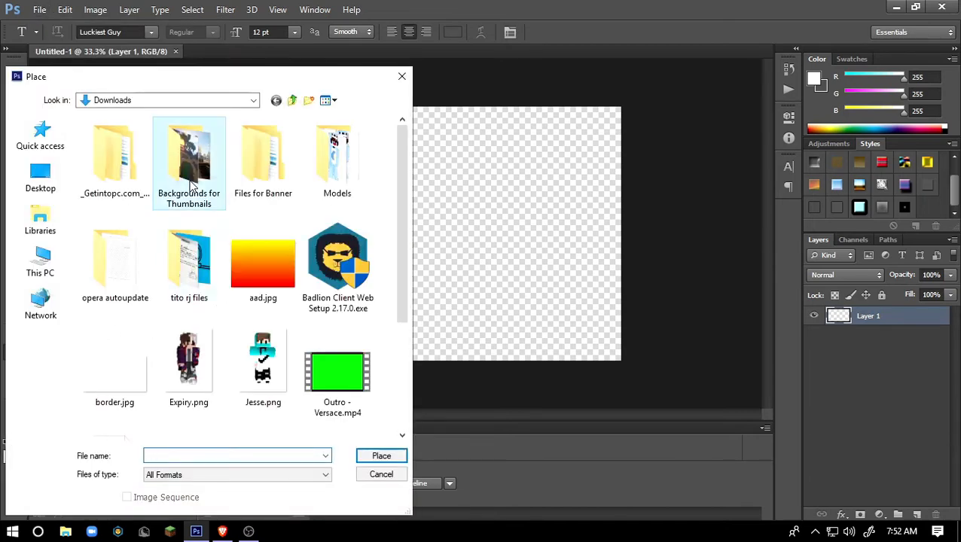
double_click(188, 158)
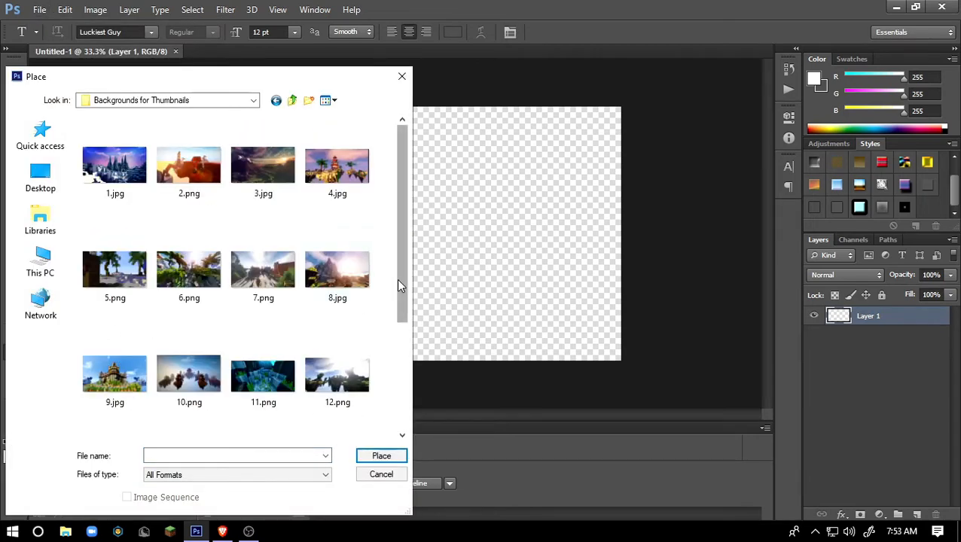
left_click_drag(403, 287, 321, 400)
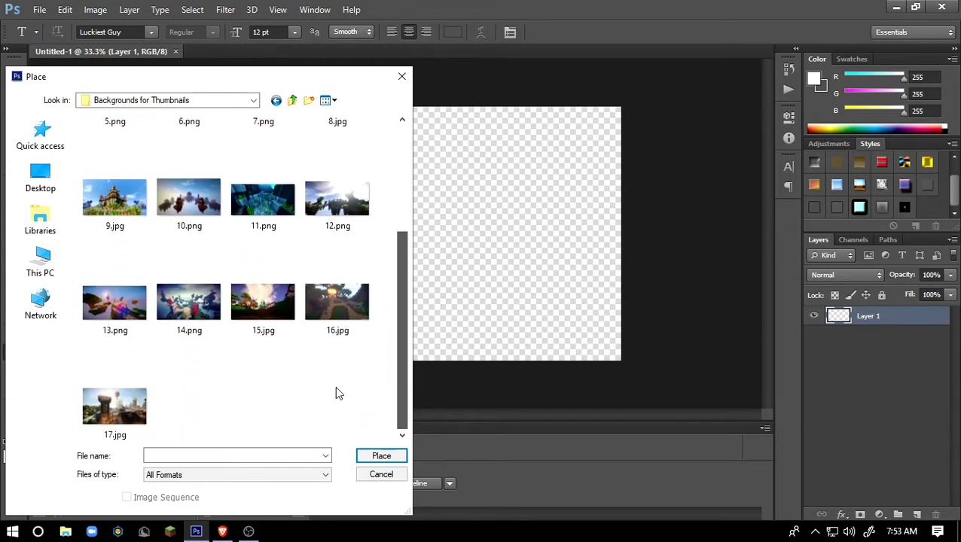
left_click_drag(336, 388, 140, 341)
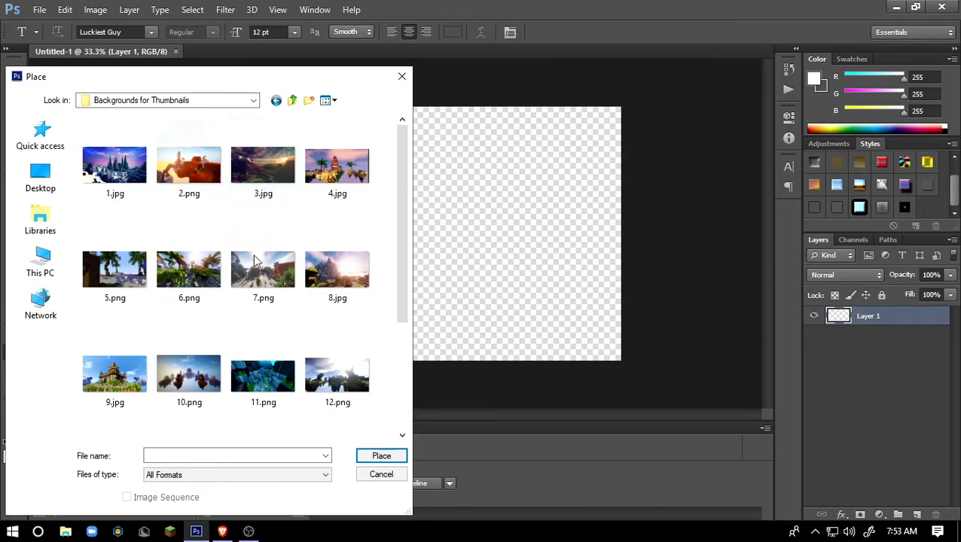
double_click(263, 374)
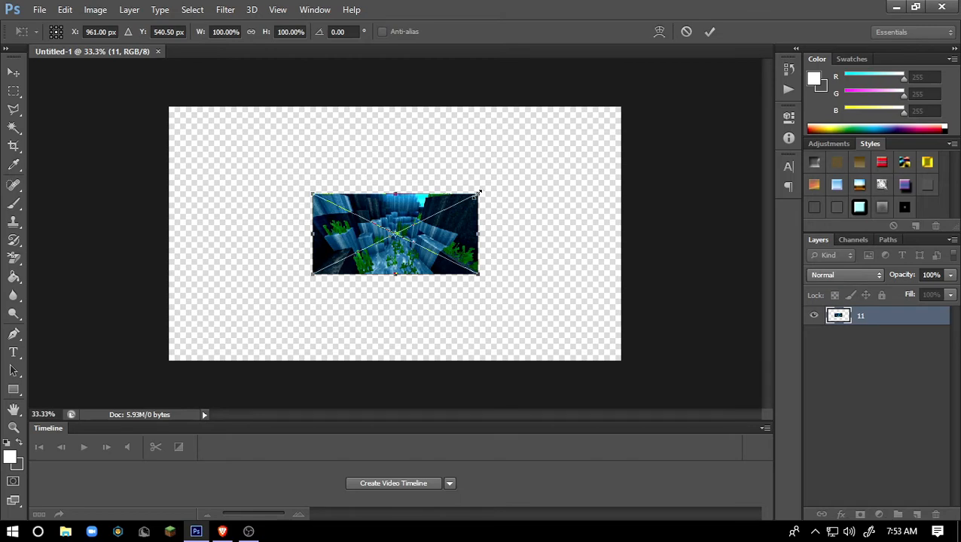
left_click_drag(479, 193, 404, 112)
left_click_drag(580, 205, 508, 158)
key("ctrl+z")
Scale the placed background image to about 345% so it covers the whole canvas, and commit the placement
left_click_drag(477, 195, 669, 100)
left_click_drag(309, 273, 97, 388)
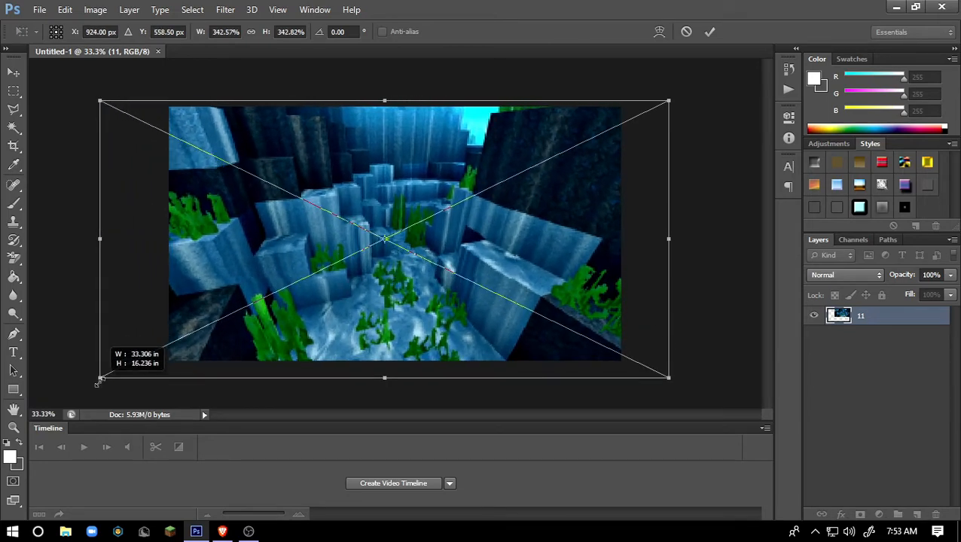
left_click_drag(298, 316, 304, 316)
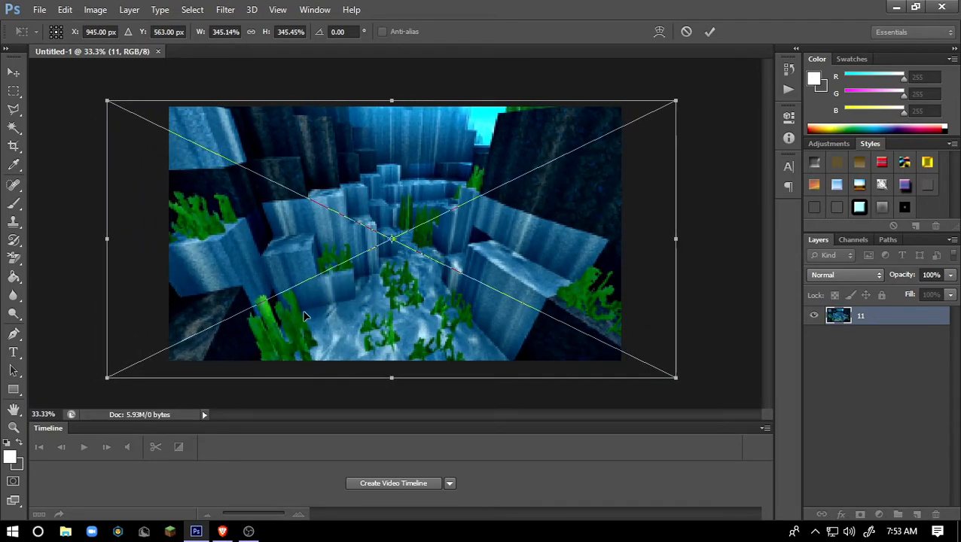
key("Return")
key("t")
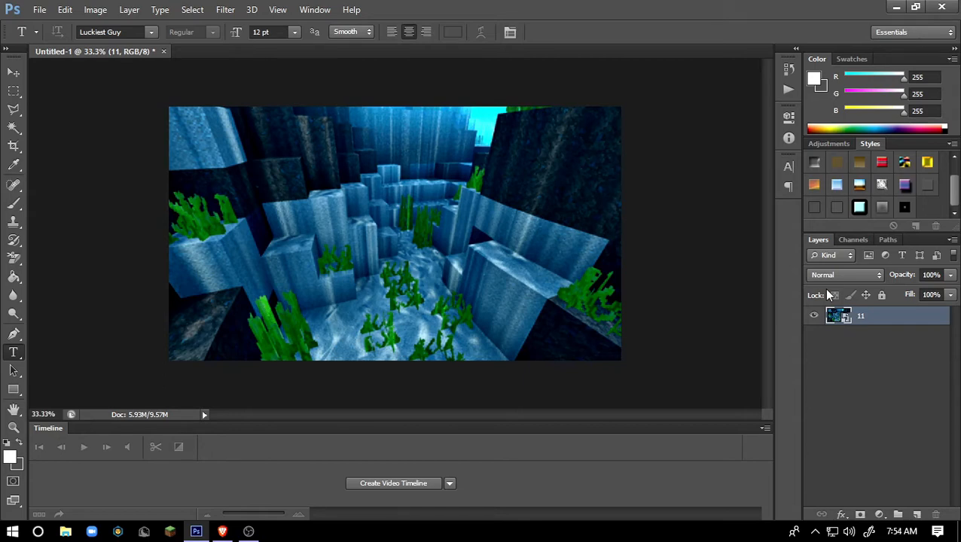
Duplicate the background layer and apply a Radial Blur to the copy with amount 10, Spin method and Good quality
key("ctrl+j")
left_click(225, 11)
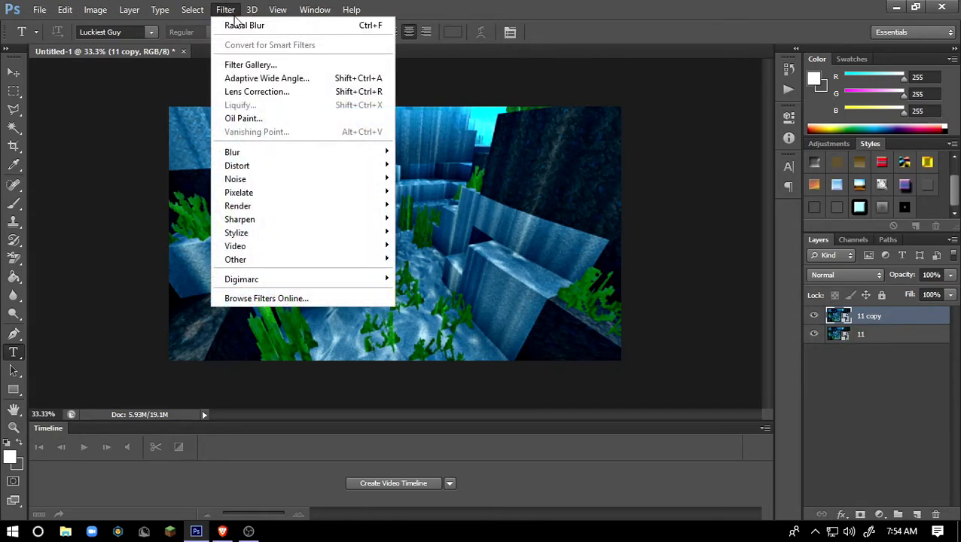
mouse_move(254, 154)
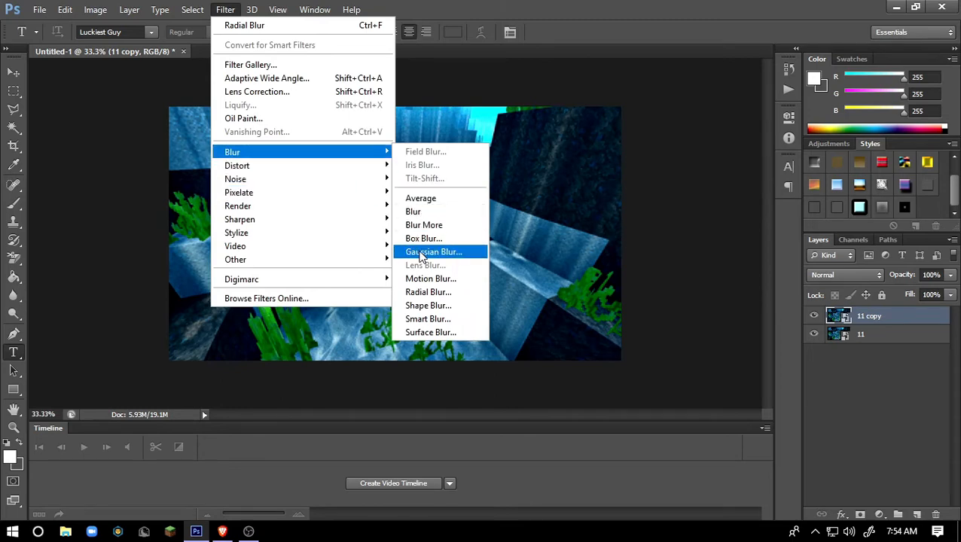
left_click(451, 292)
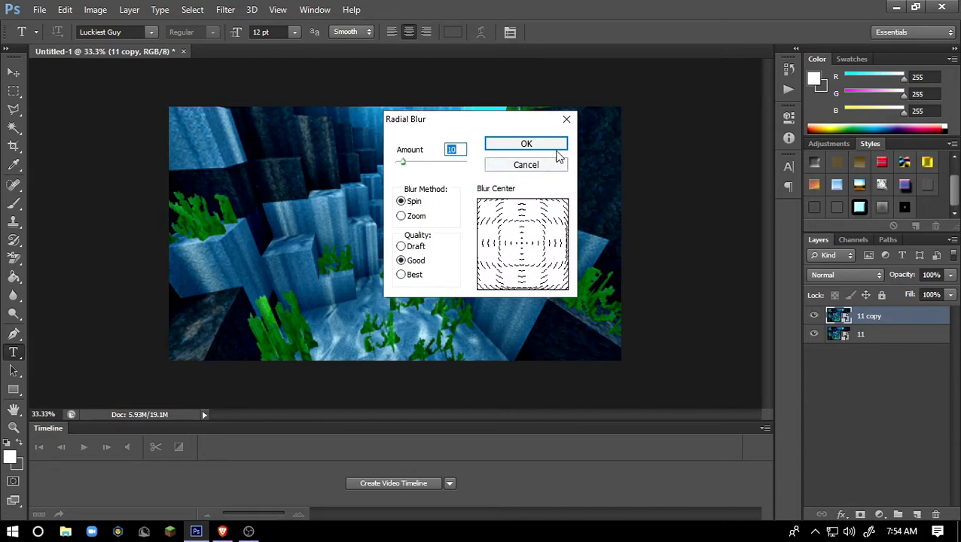
left_click(547, 148)
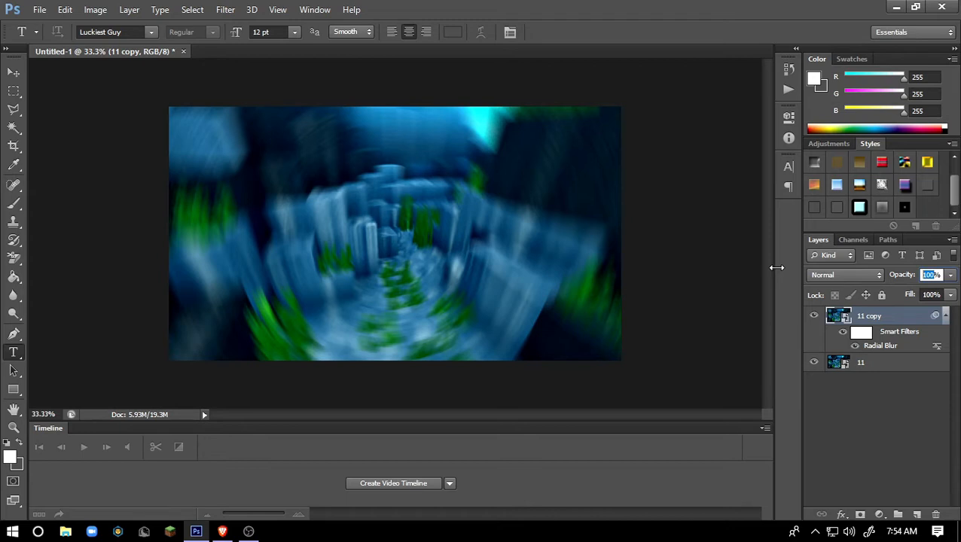
Set the blurred background copy's opacity to 40% and deselect the layers
key("Return")
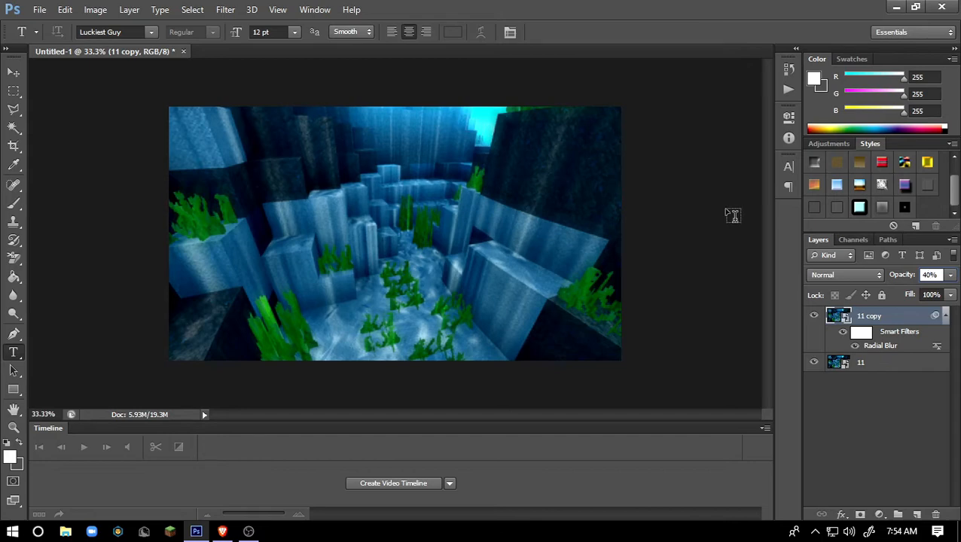
left_click(946, 473)
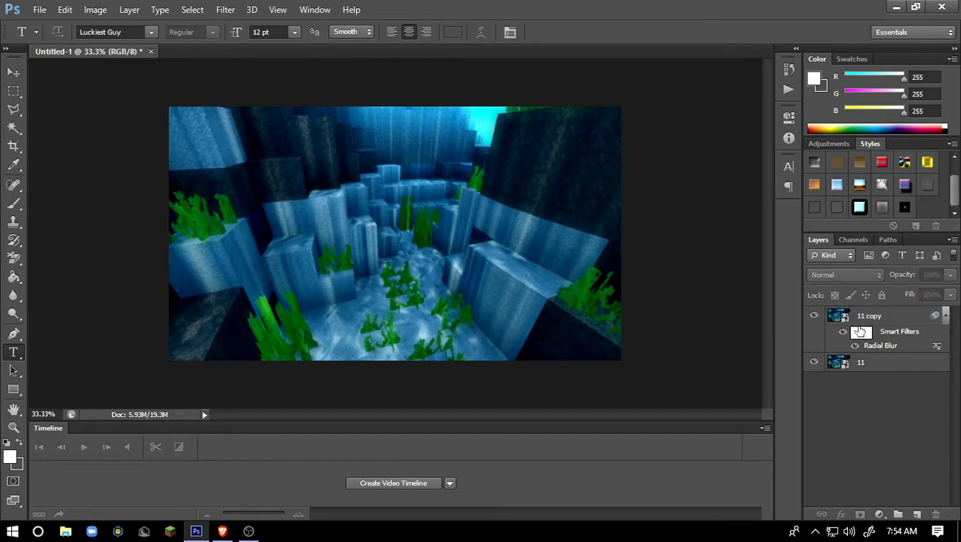
left_click(812, 316)
Place RoofShingles.png from the Downloads folder above the background layers
left_click(39, 10)
left_click(80, 238)
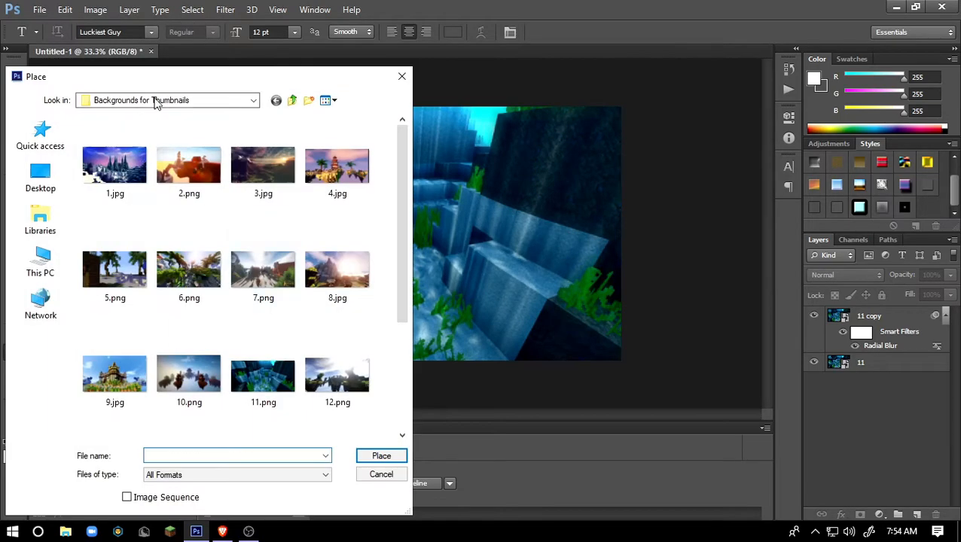
left_click(155, 100)
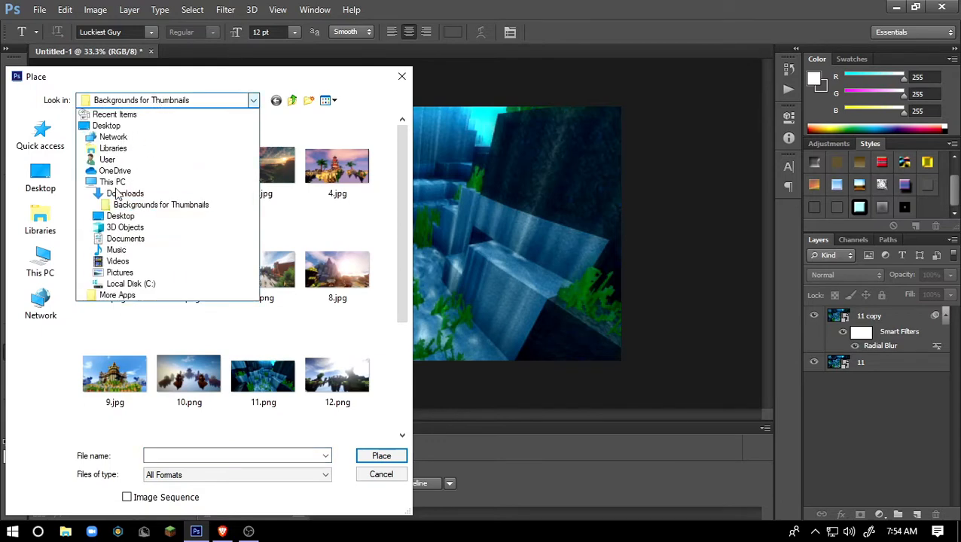
left_click(115, 193)
left_click_drag(399, 230, 404, 348)
left_click(124, 290)
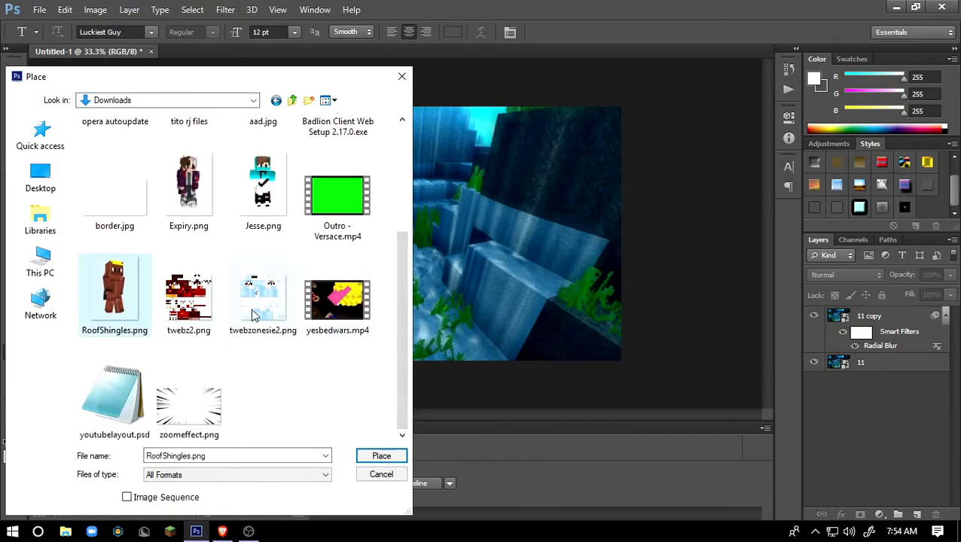
double_click(133, 307)
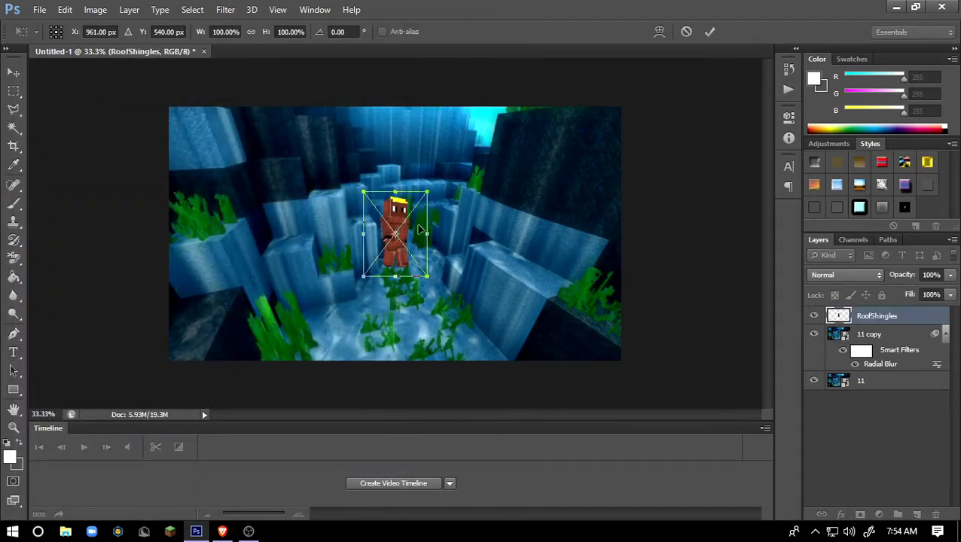
Scale the skin character to about 345%, rotate it about -4.25° and commit it on the left side of the canvas
left_click_drag(424, 195, 632, 115)
left_click_drag(559, 107, 361, 235)
left_click_drag(420, 66, 390, 92)
left_click_drag(345, 204, 343, 215)
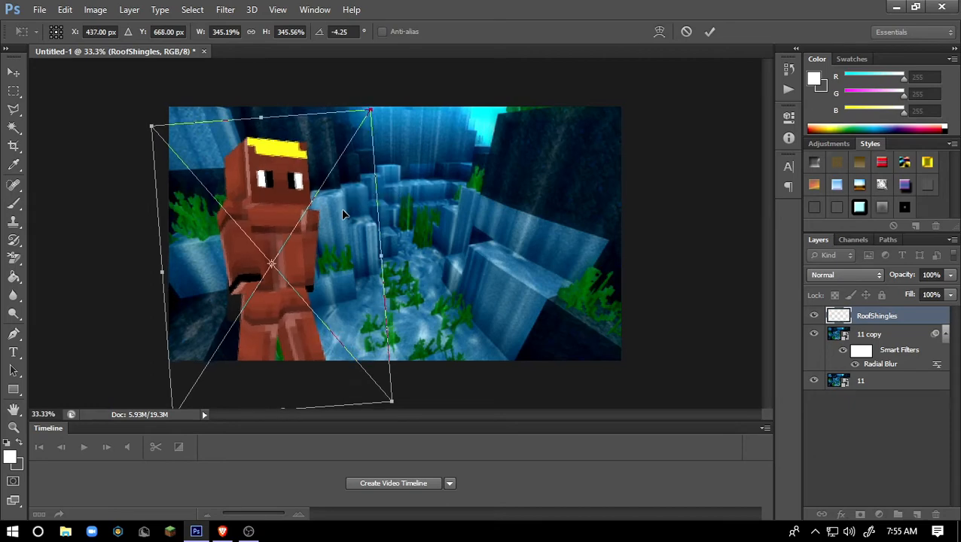
key("t")
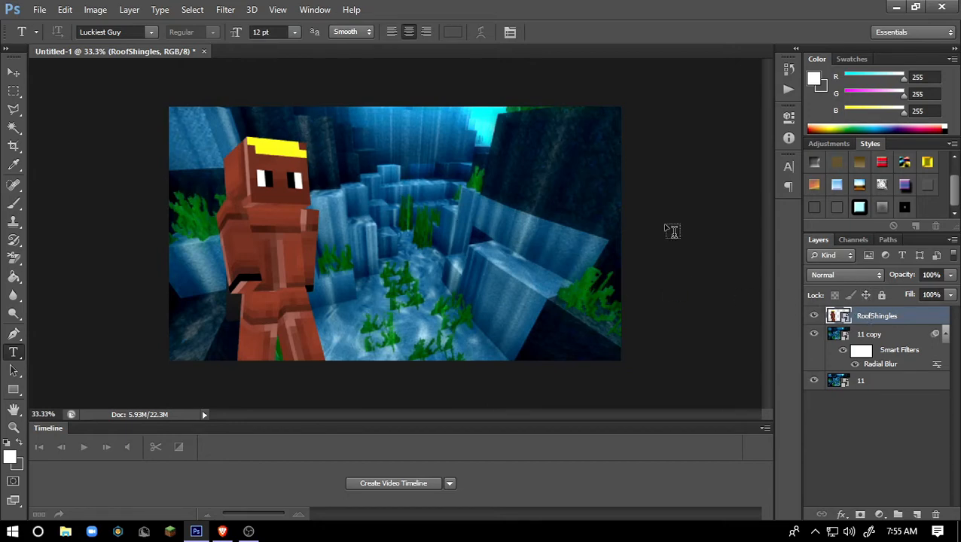
Apply the grey preset style with inner shadow, inner glow, gradient overlay and drop shadow to the RoofShingles layer, without saving a new style
left_click(882, 207)
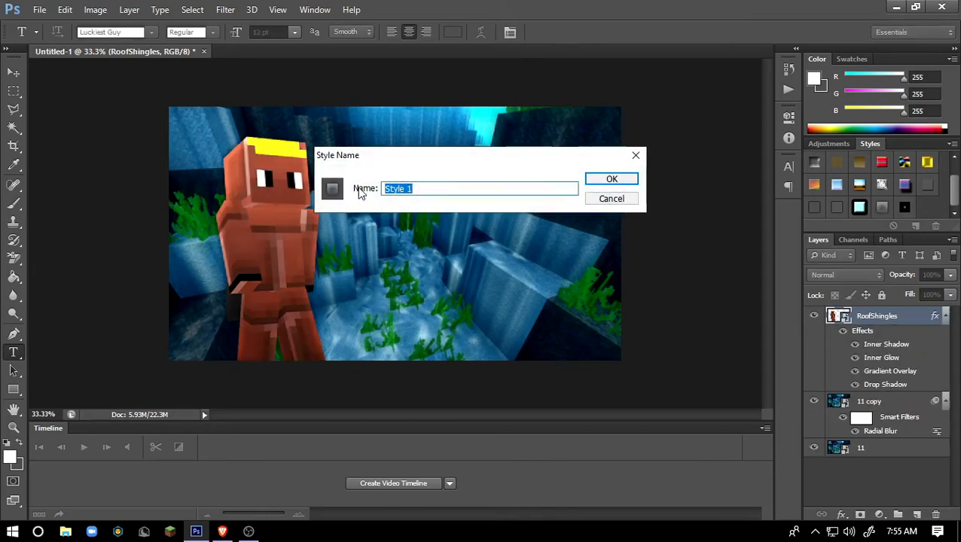
left_click(621, 197)
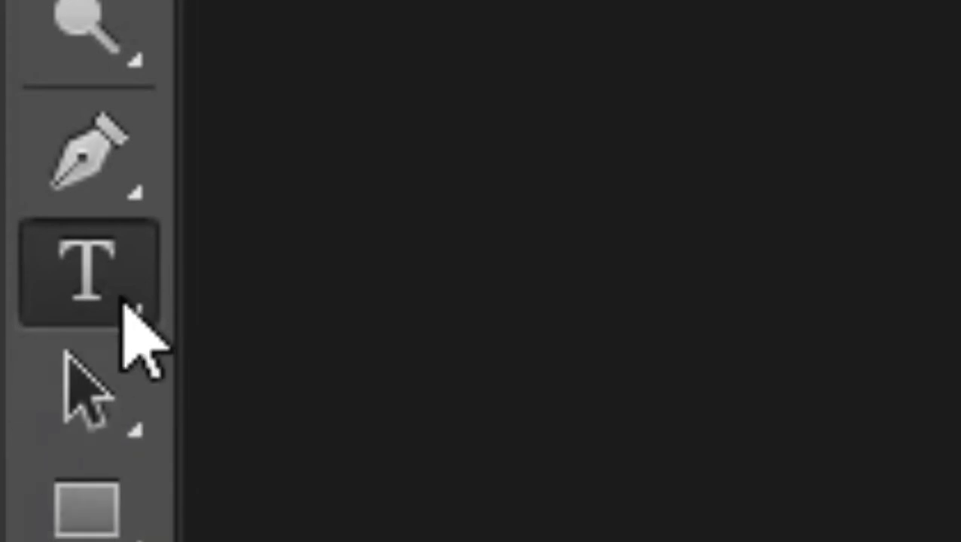
Add the horizontal text JITTER in Luckiest Guy at 12 pt beside the character's head
left_click(123, 305)
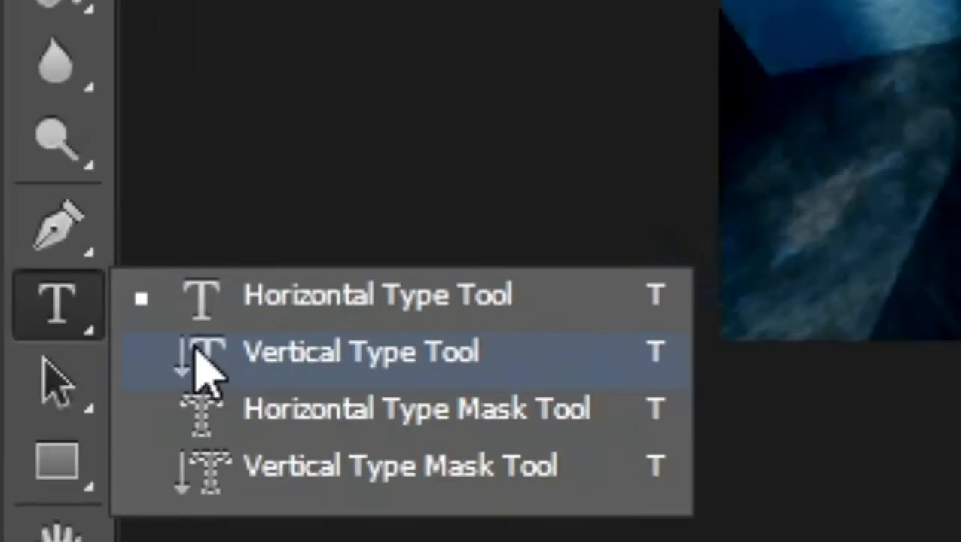
left_click(366, 282)
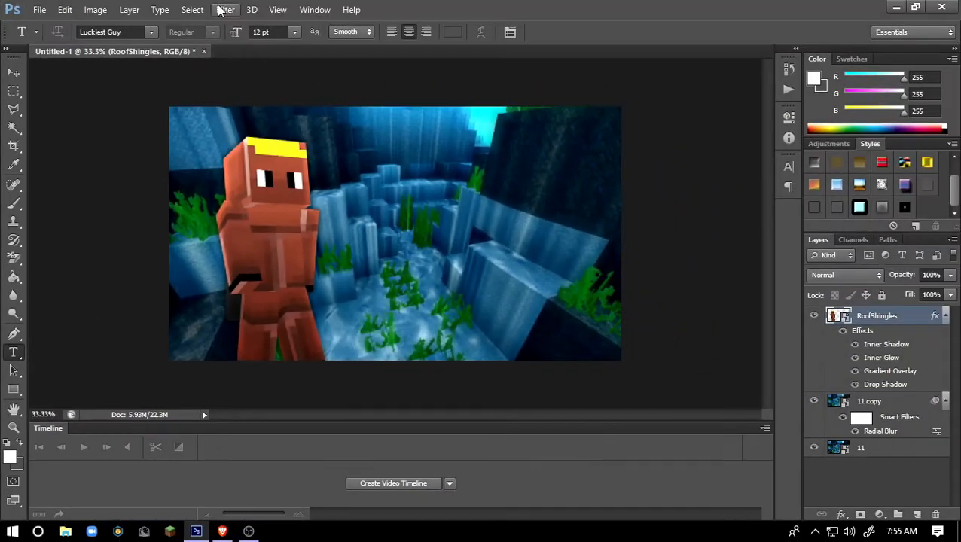
left_click(151, 32)
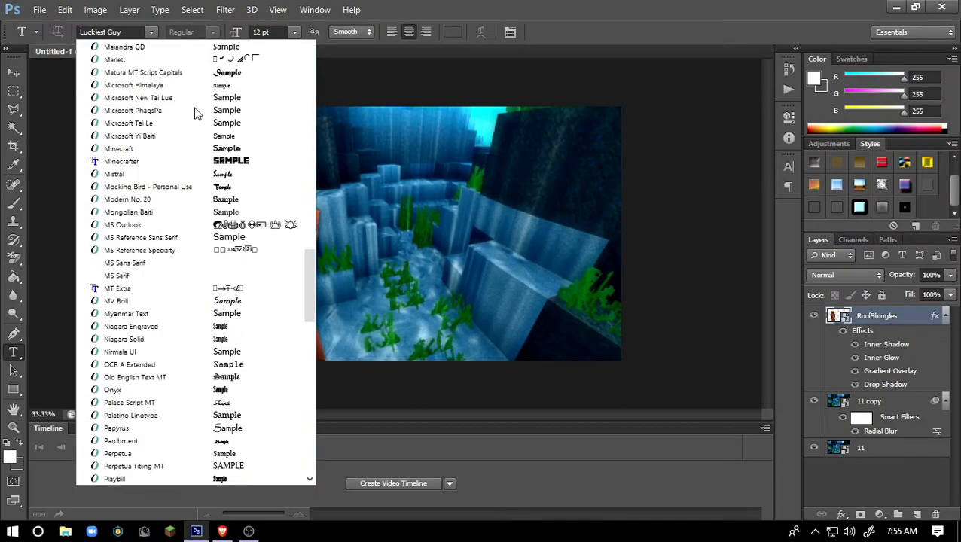
scroll(198, 112, "up", 1)
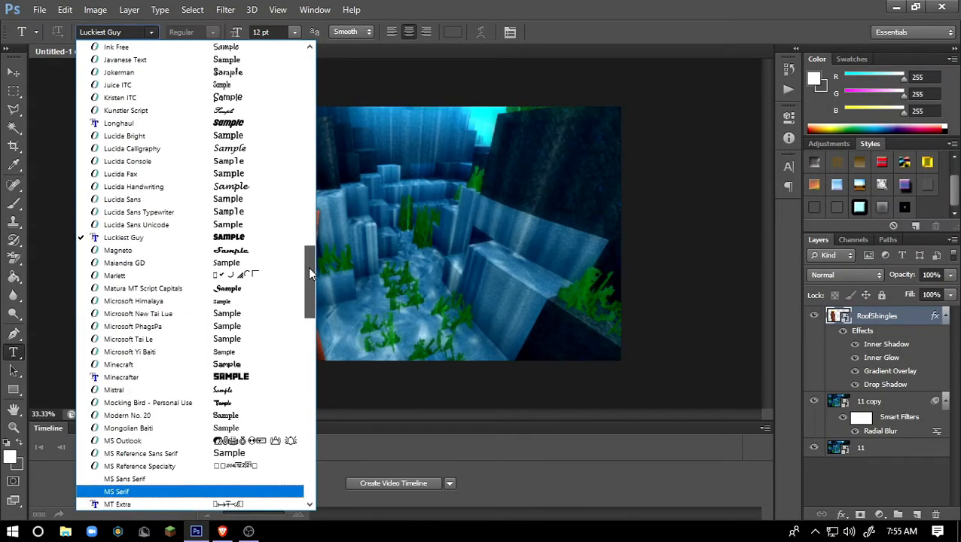
left_click_drag(308, 267, 309, 85)
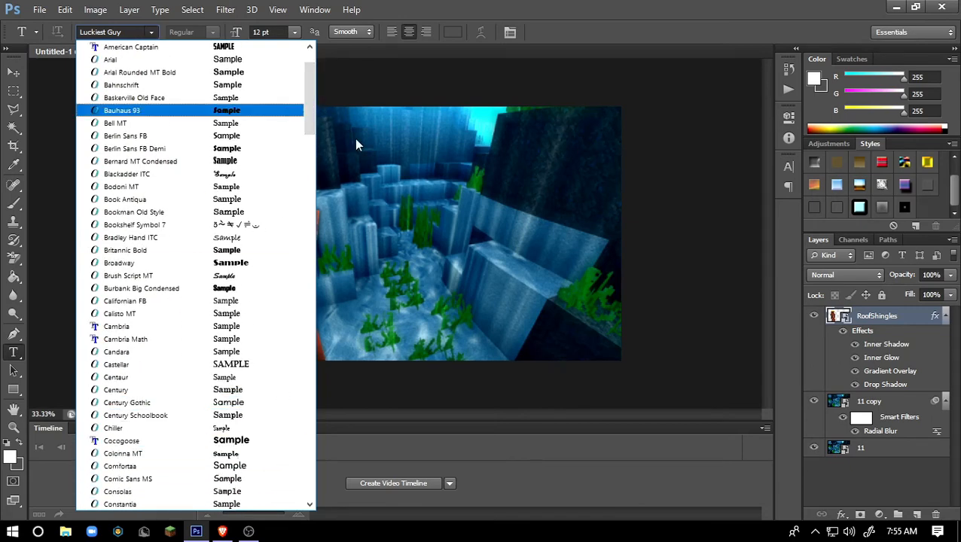
left_click(849, 469)
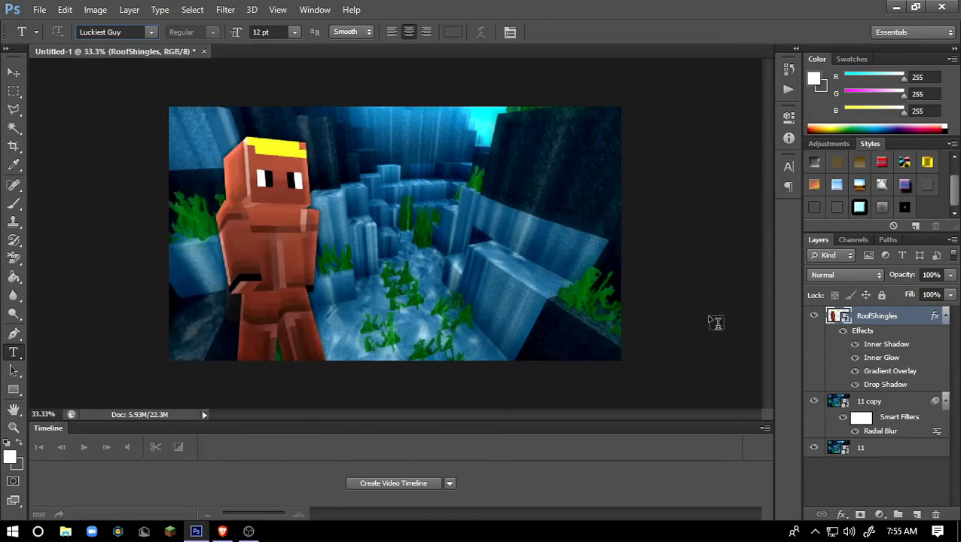
left_click(360, 207)
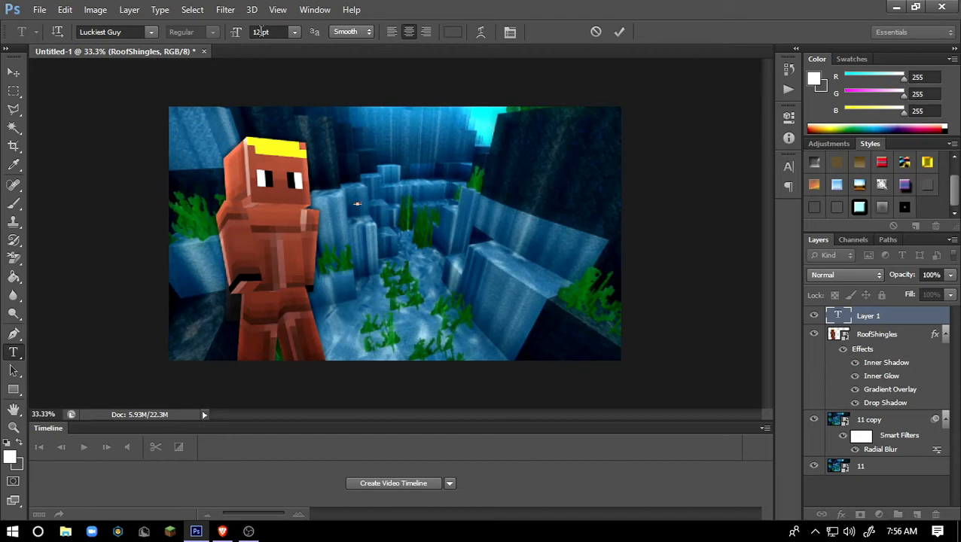
left_click(869, 317)
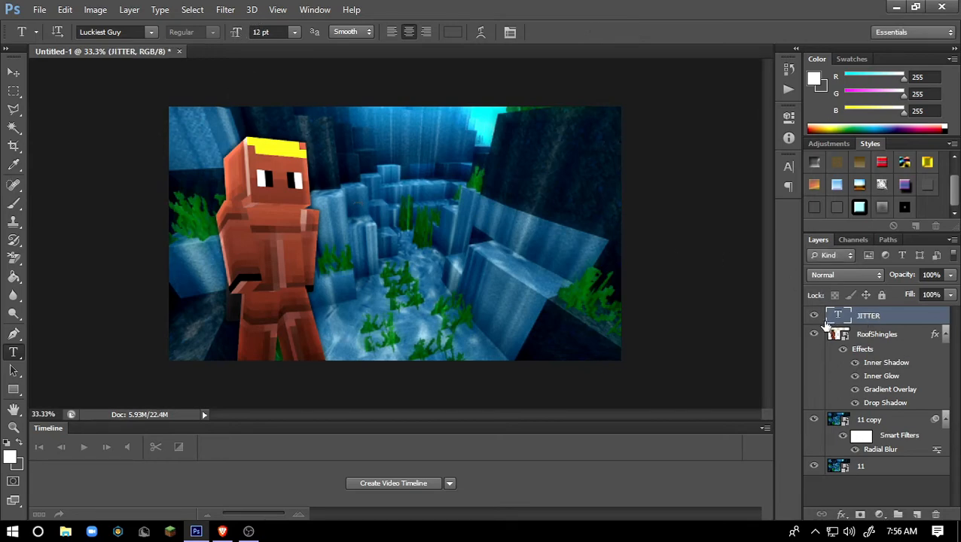
Scale the JITTER text to about 2492% and place it beside the character's head at about X 1234 px, Y 362 px
key("ctrl+t")
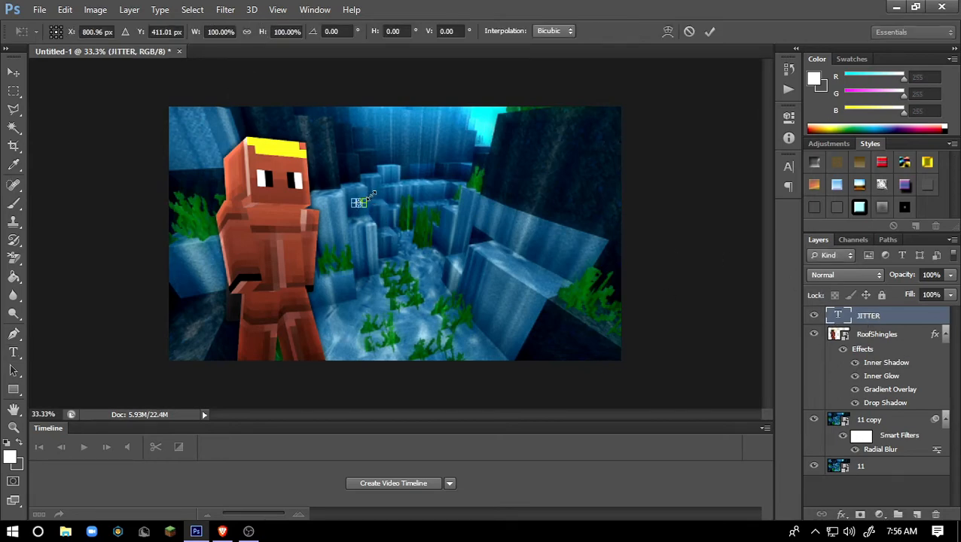
left_click_drag(372, 194, 557, 76)
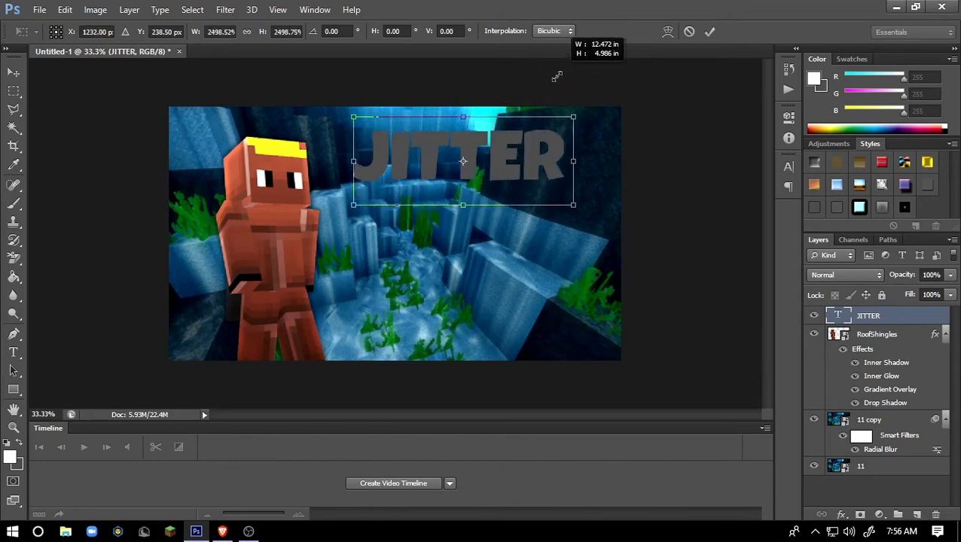
mouse_move(519, 157)
left_mouse_down()
mouse_move(507, 146)
mouse_move(506, 157)
left_mouse_up()
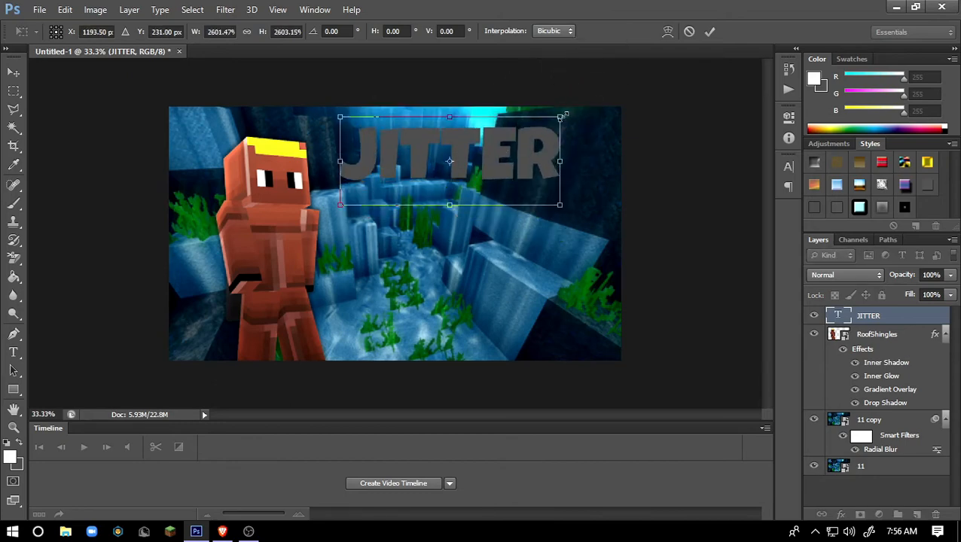
left_click_drag(561, 117, 552, 121)
left_click_drag(513, 155, 518, 191)
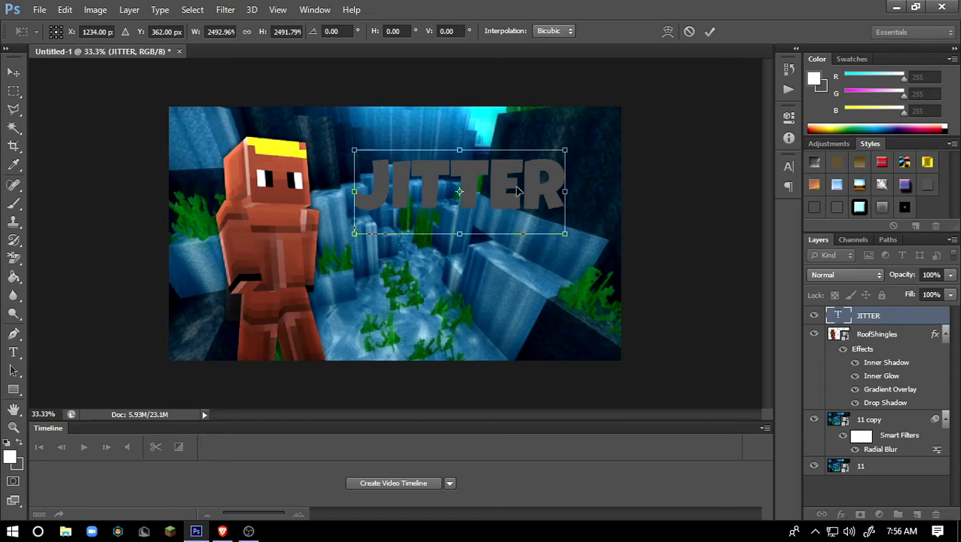
key("Return")
key("t")
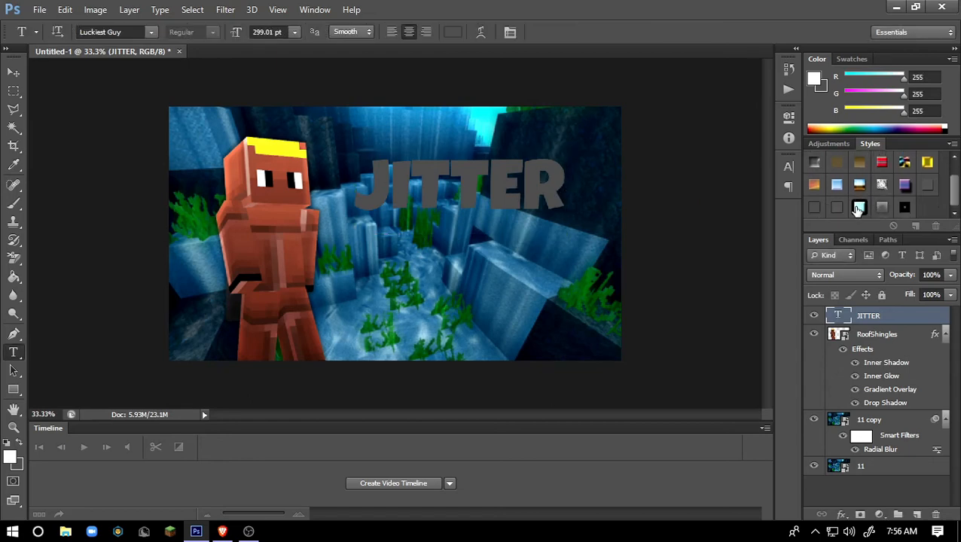
Apply the light cyan preset style with bevel, stroke, colour overlay and drop shadow to the JITTER text and open its drop shadow settings
left_click(858, 207)
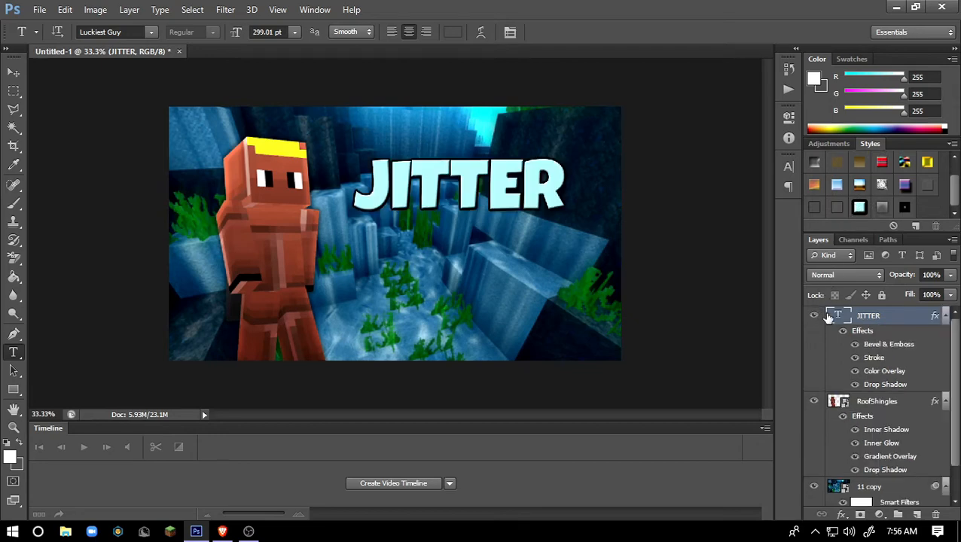
right_click(834, 326)
left_click(677, 191)
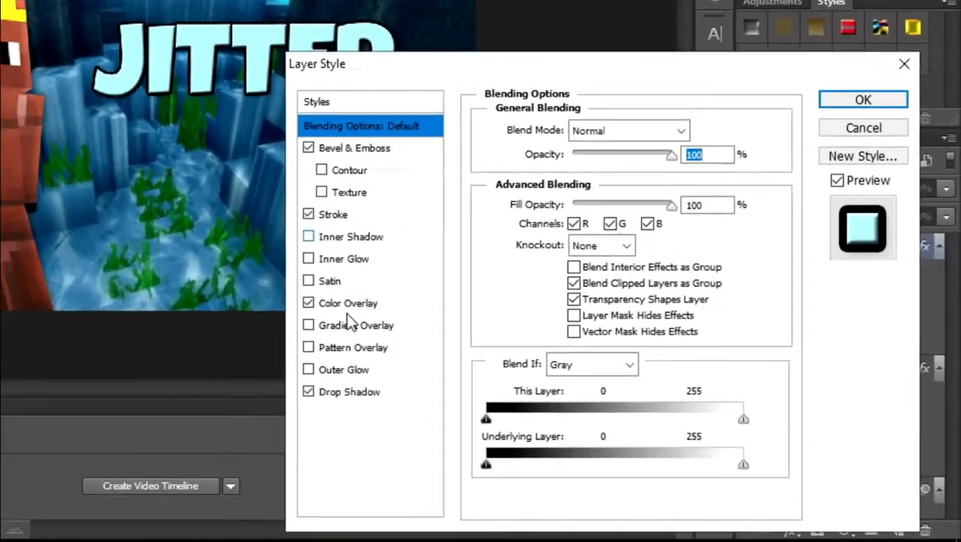
left_click(351, 393)
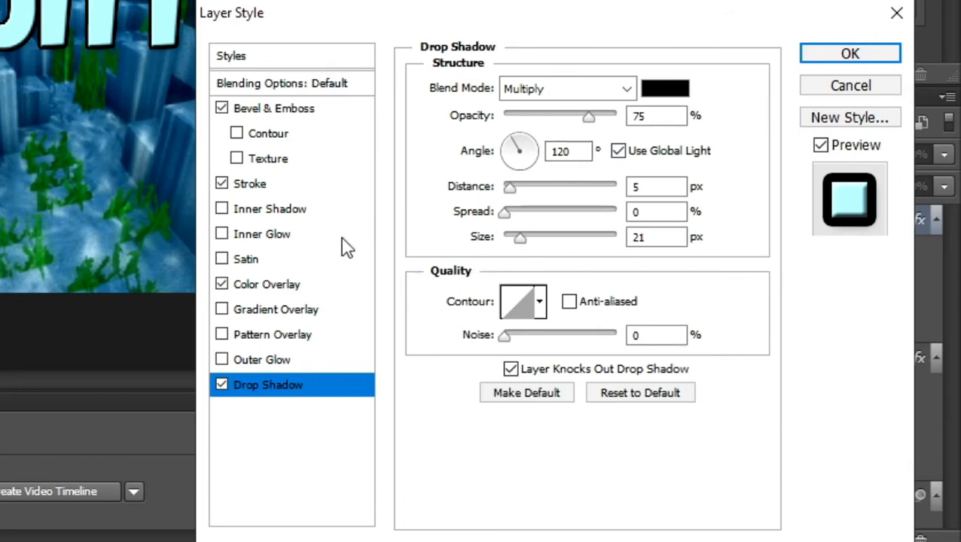
Set the JITTER text's colour overlay to yellow ffea00
left_click(254, 290)
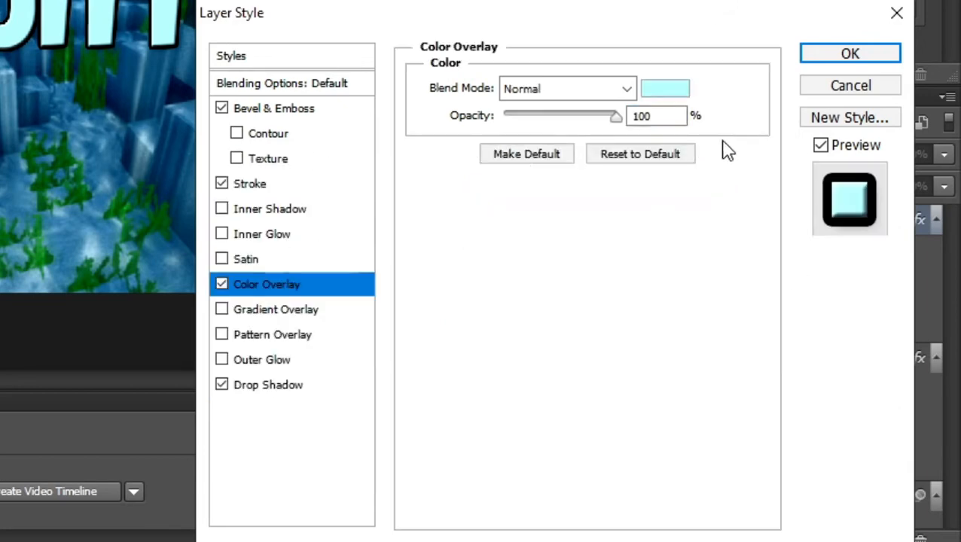
left_click(667, 88)
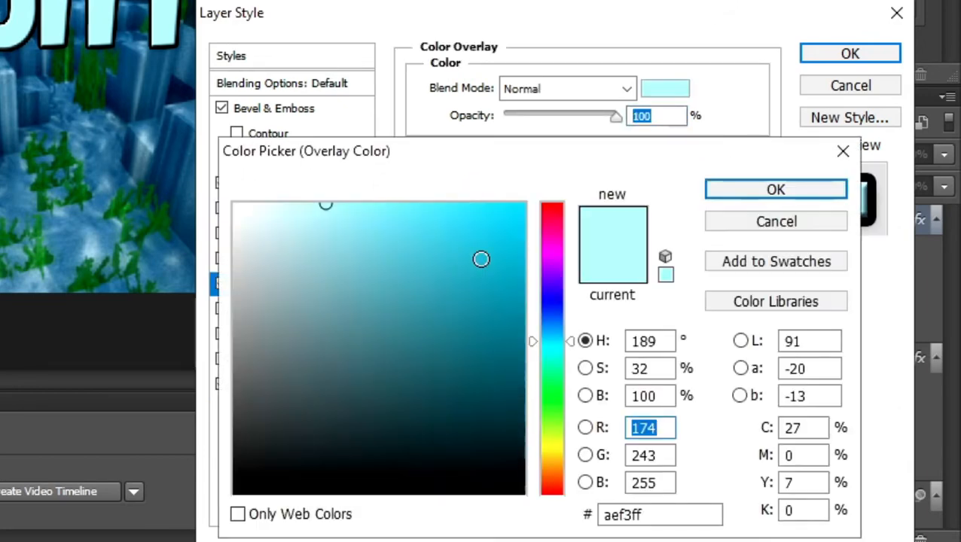
left_click(546, 248)
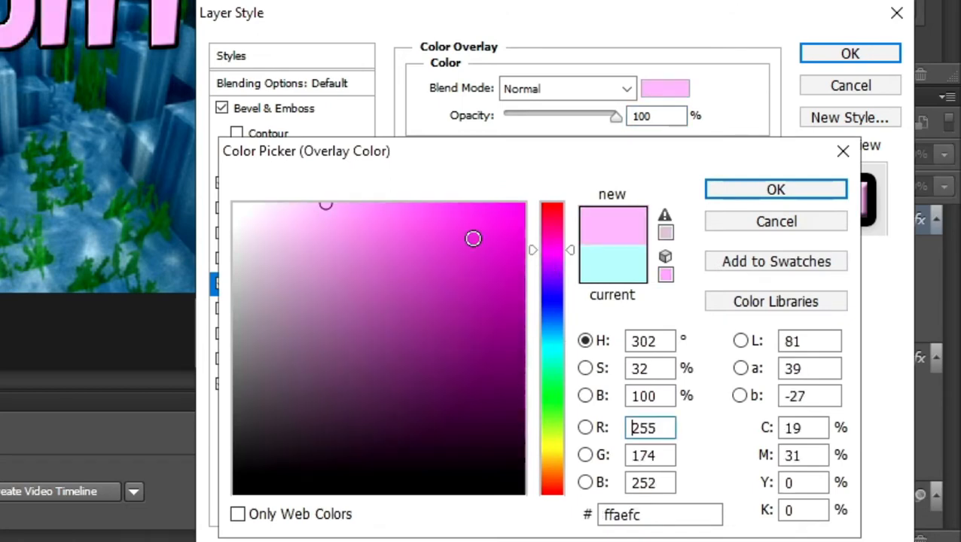
left_click_drag(473, 239, 525, 203)
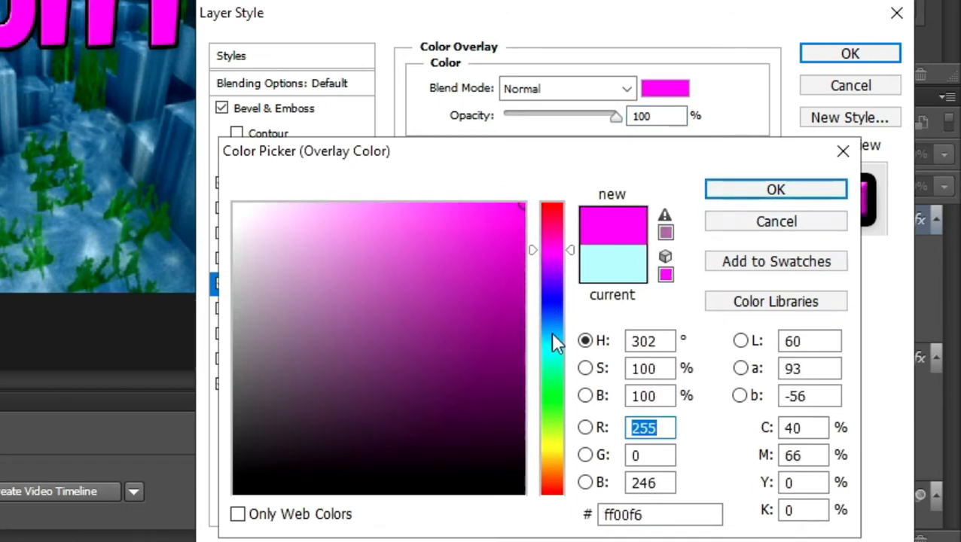
left_click_drag(553, 342, 547, 450)
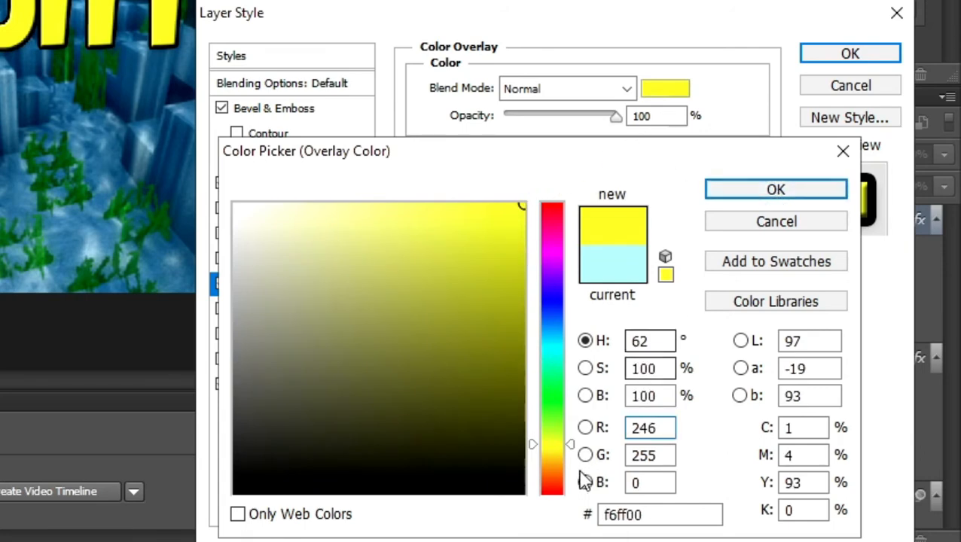
left_click_drag(569, 452, 569, 454)
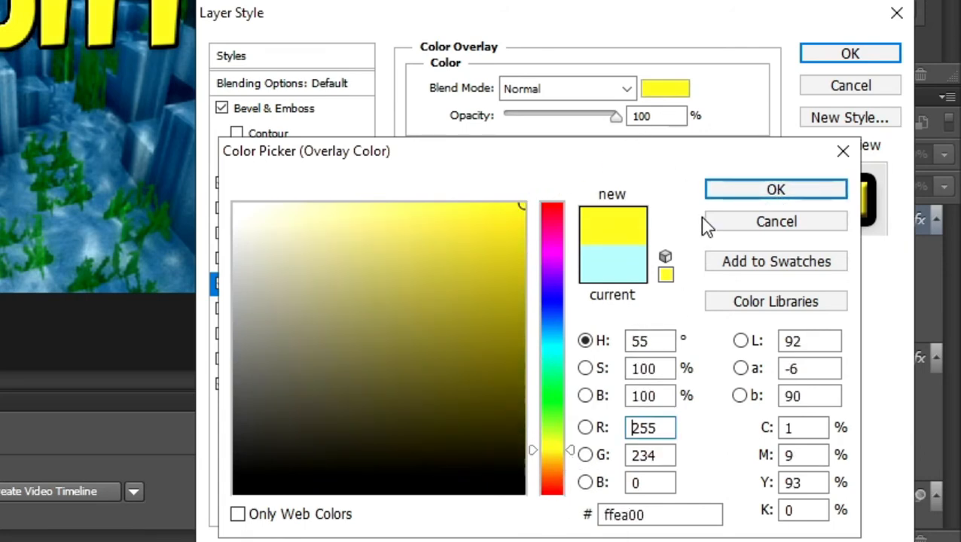
left_click(723, 192)
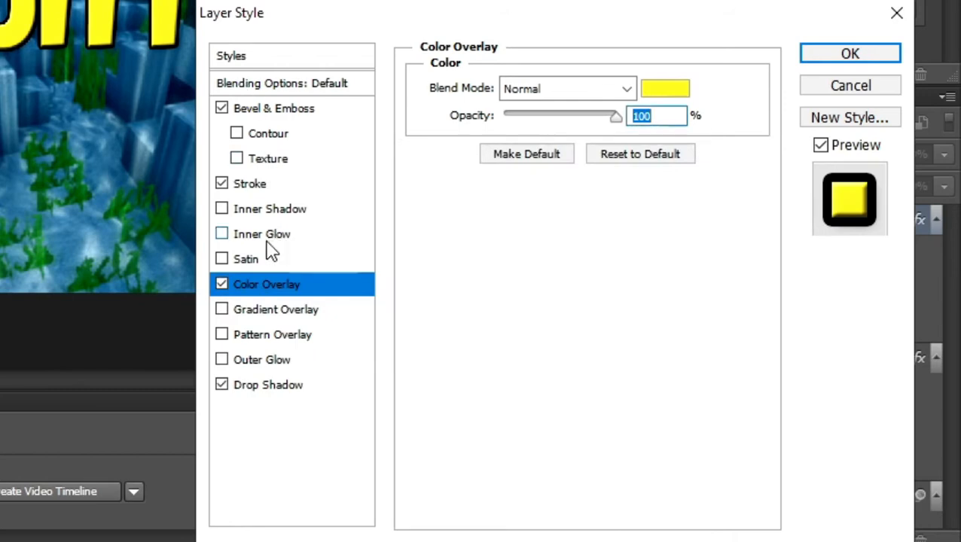
Set the JITTER text's stroke colour to dark grey 4e4e4e, check the Bevel & Emboss settings and accept the layer style
left_click(266, 188)
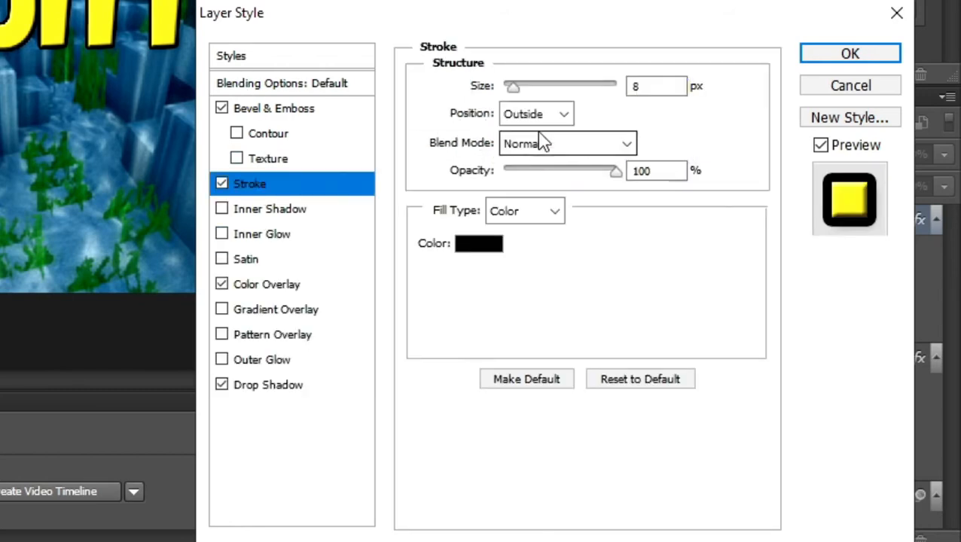
left_click(471, 248)
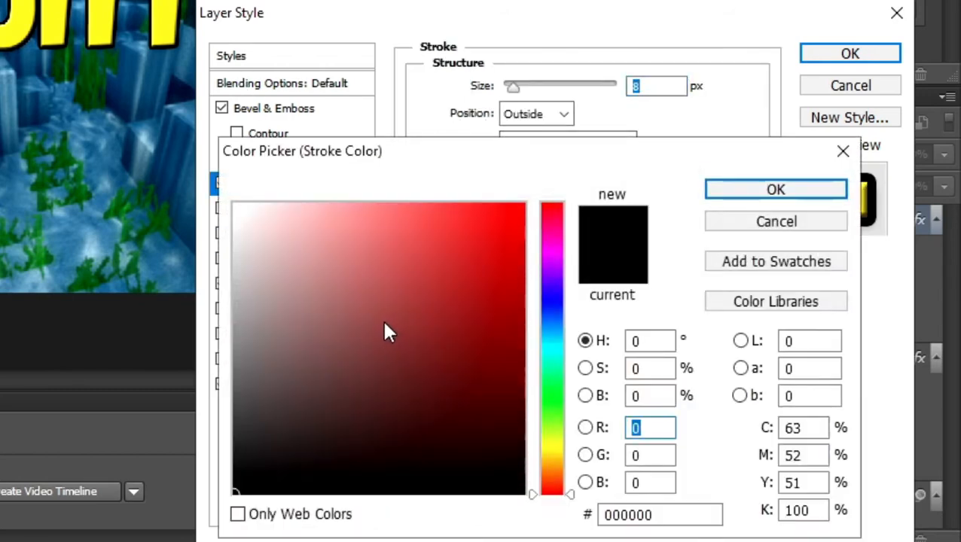
mouse_move(384, 323)
left_mouse_down()
mouse_move(333, 270)
mouse_move(162, 154)
left_mouse_up()
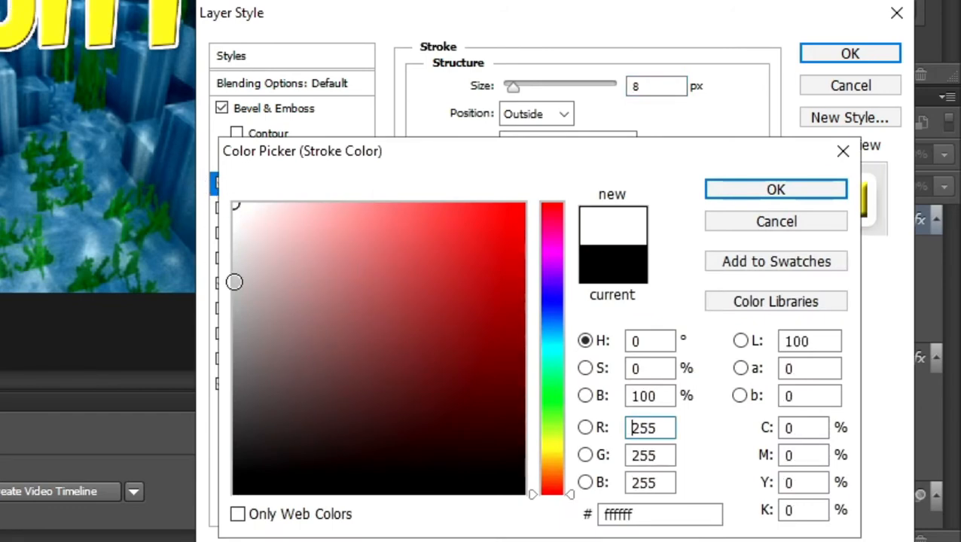
mouse_move(234, 281)
left_mouse_down()
mouse_move(249, 303)
mouse_move(167, 333)
left_mouse_up()
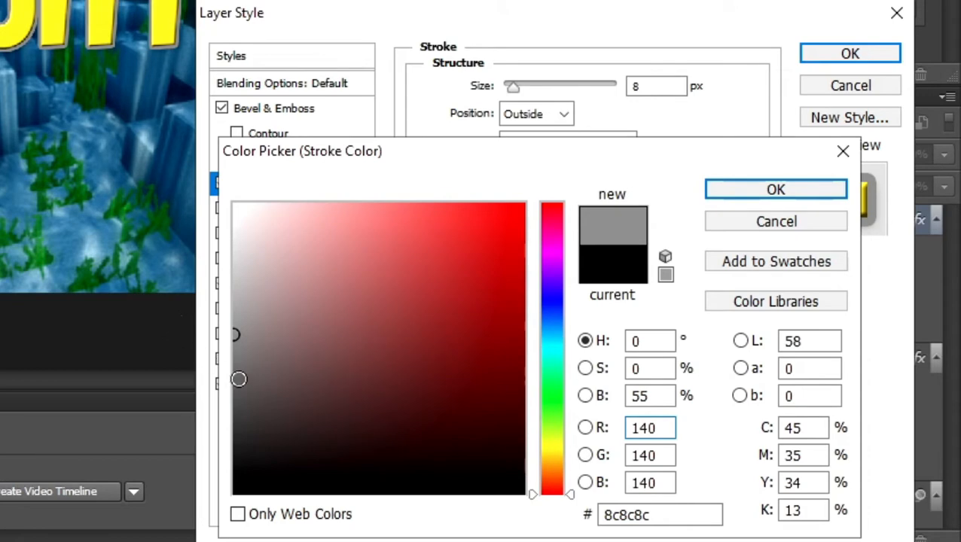
left_click_drag(238, 380, 172, 413)
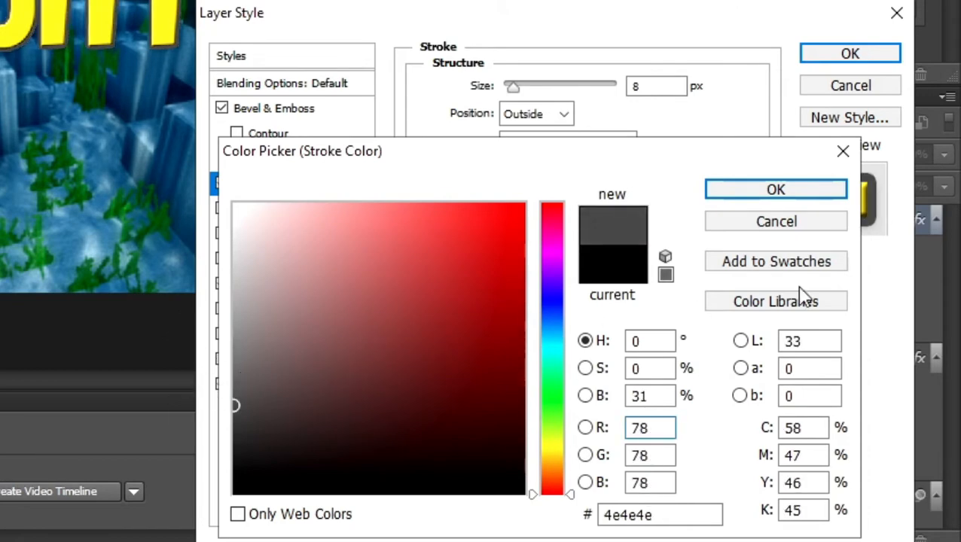
left_click(798, 194)
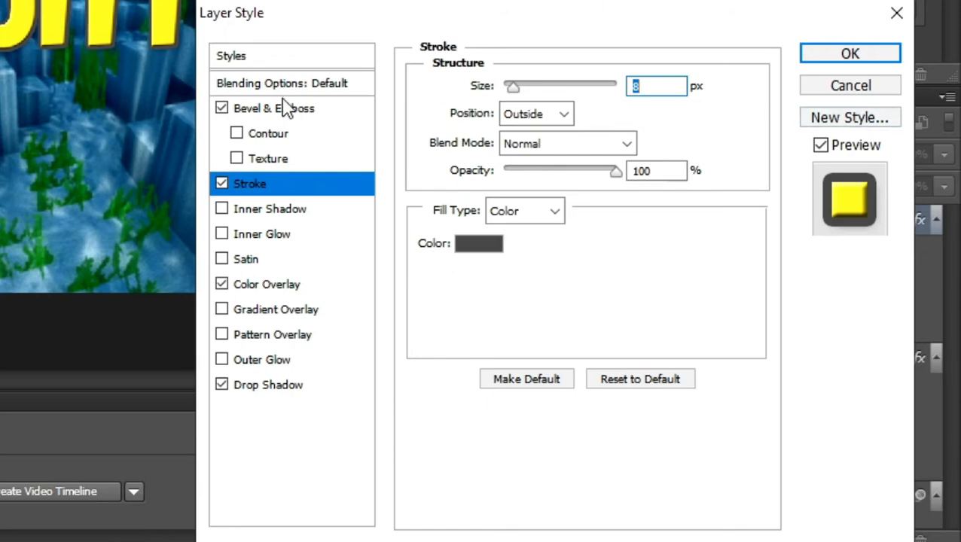
left_click(259, 112)
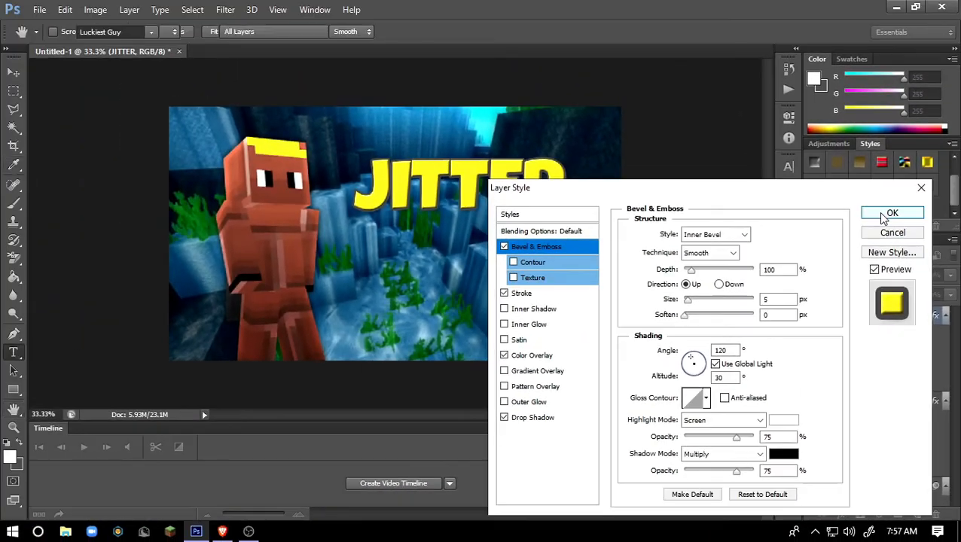
left_click(888, 215)
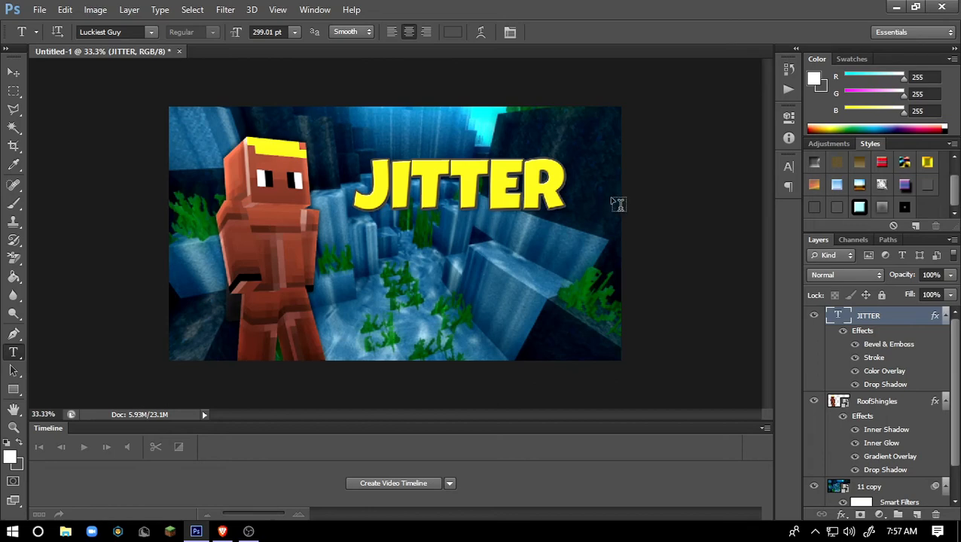
Move the JITTER text slightly up and closer to the character and commit the transform
key("ctrl+t")
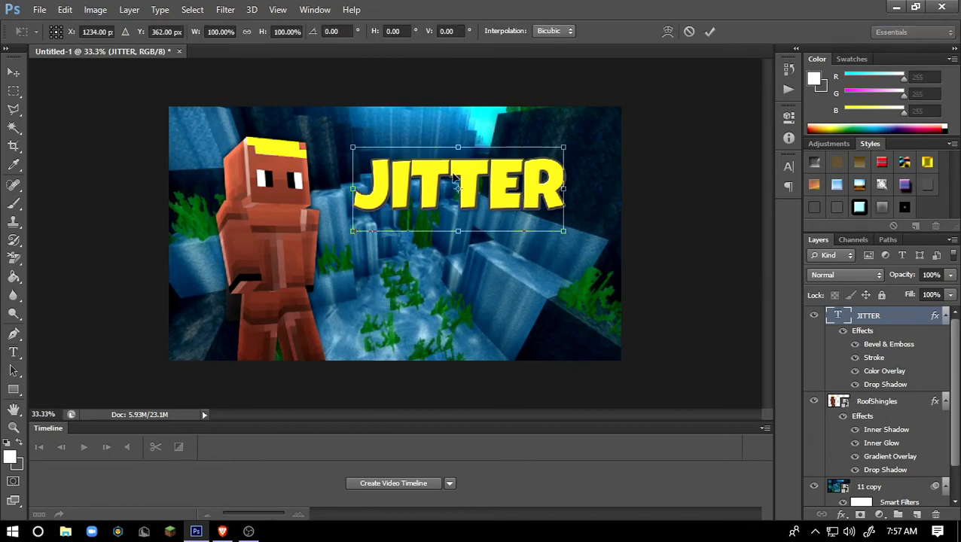
left_click_drag(523, 211, 504, 192)
key("Return")
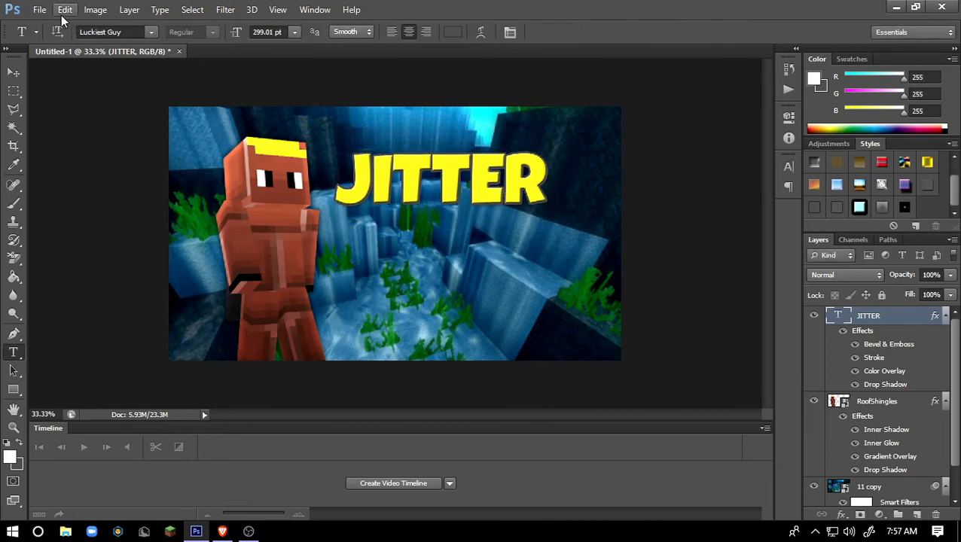
Apply a warp with the Arc style to the JITTER text
double_click(872, 318)
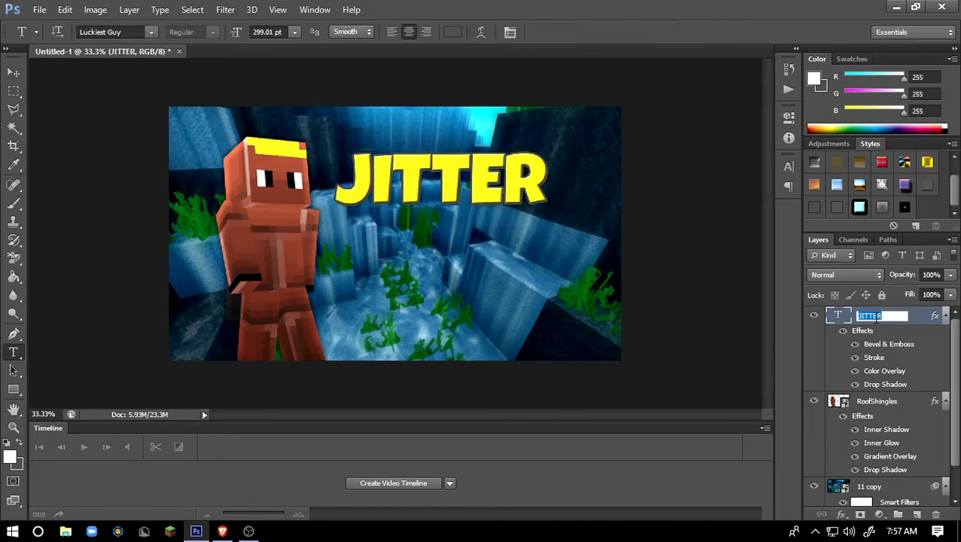
key("Return")
left_click(64, 10)
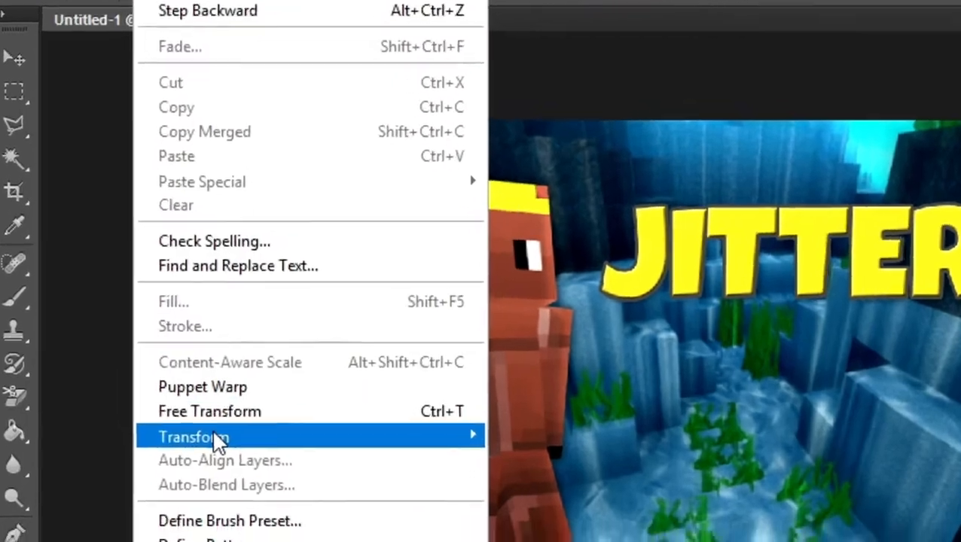
left_click(562, 244)
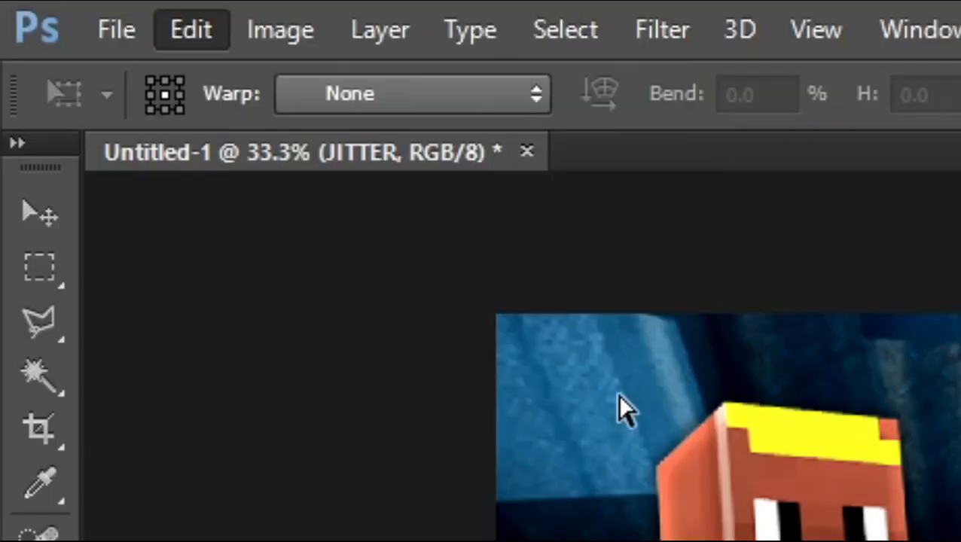
left_click(518, 100)
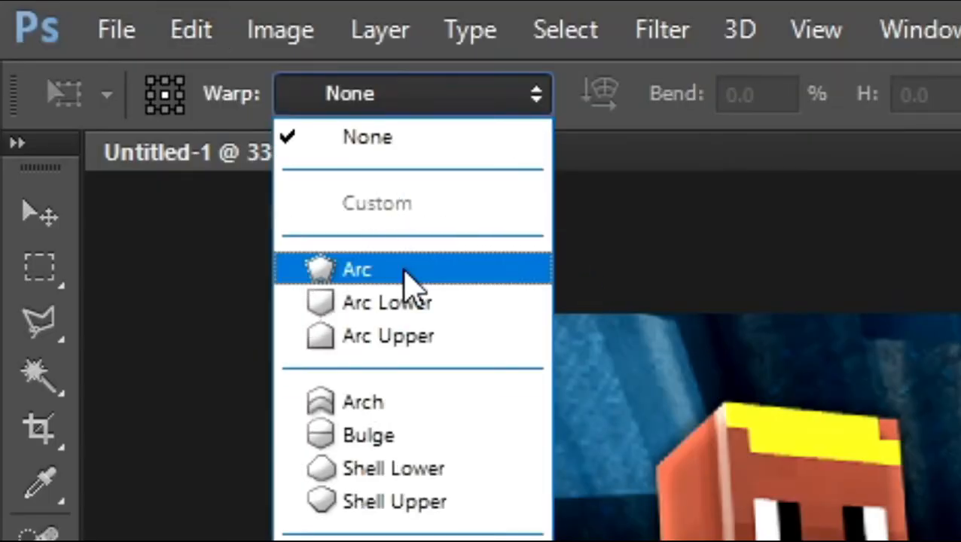
left_click(406, 278)
Try the Arc Lower and Arc Upper warp styles on the JITTER text and return it to Arc
left_click(399, 102)
left_click(408, 305)
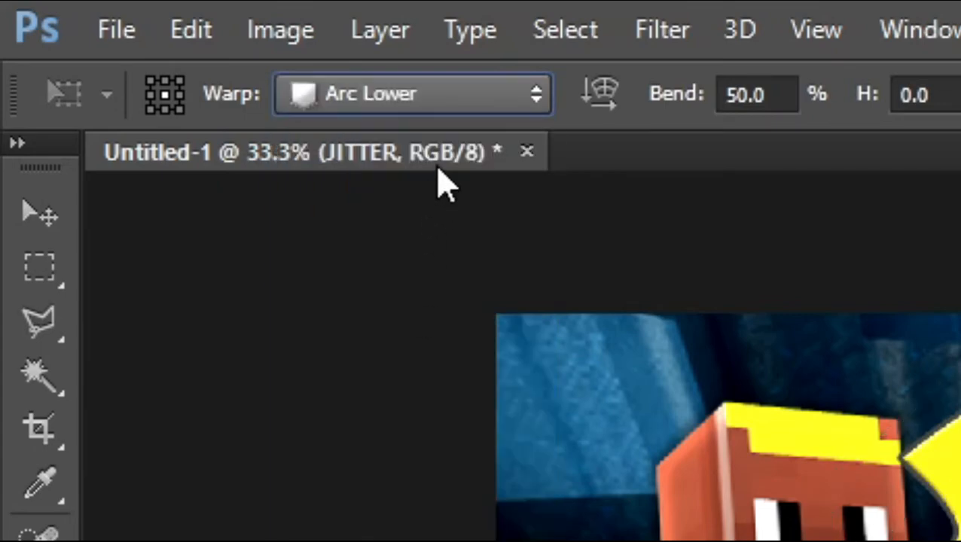
left_click(444, 96)
left_click(411, 340)
left_click(433, 96)
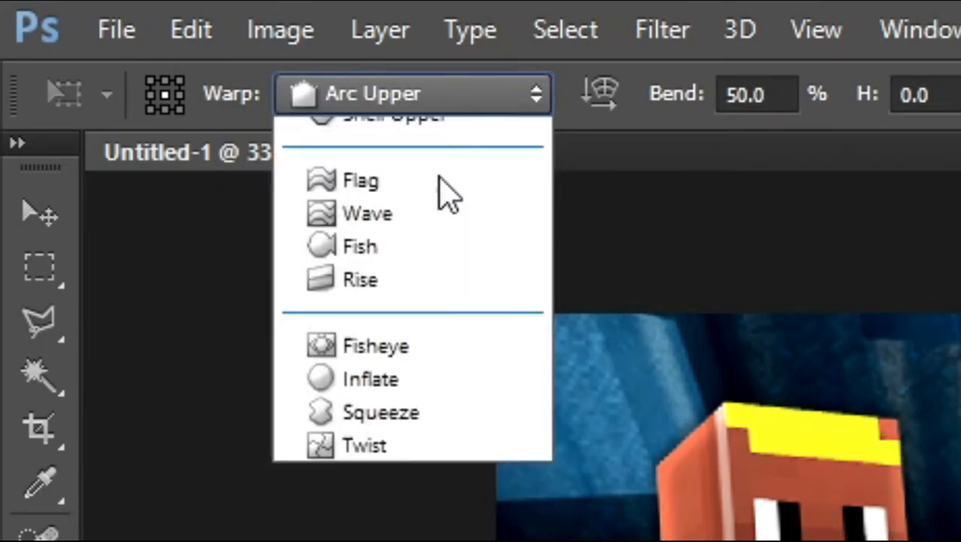
scroll(451, 226, "up", 5)
left_click(444, 273)
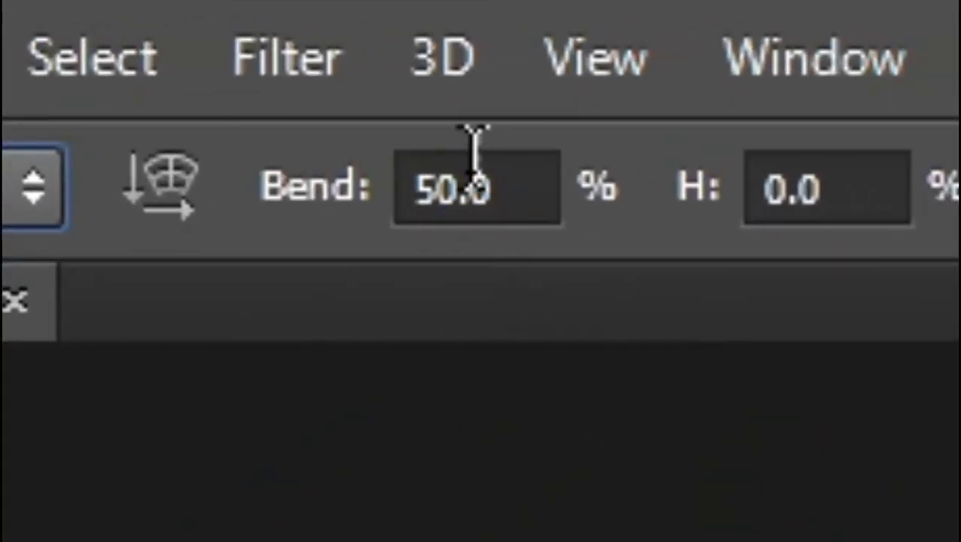
Set the JITTER text's warp bend to 7% and commit the warp
left_click_drag(460, 154, 414, 160)
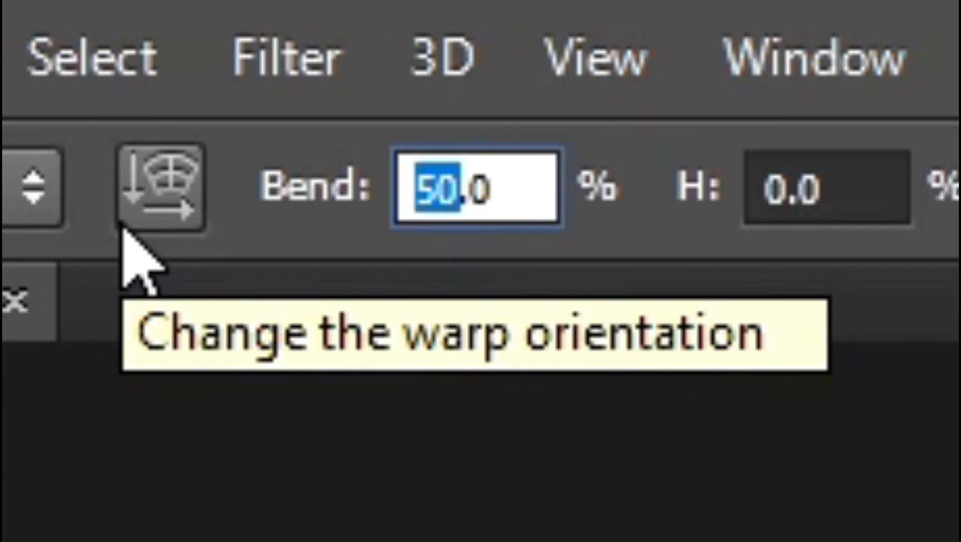
type("10")
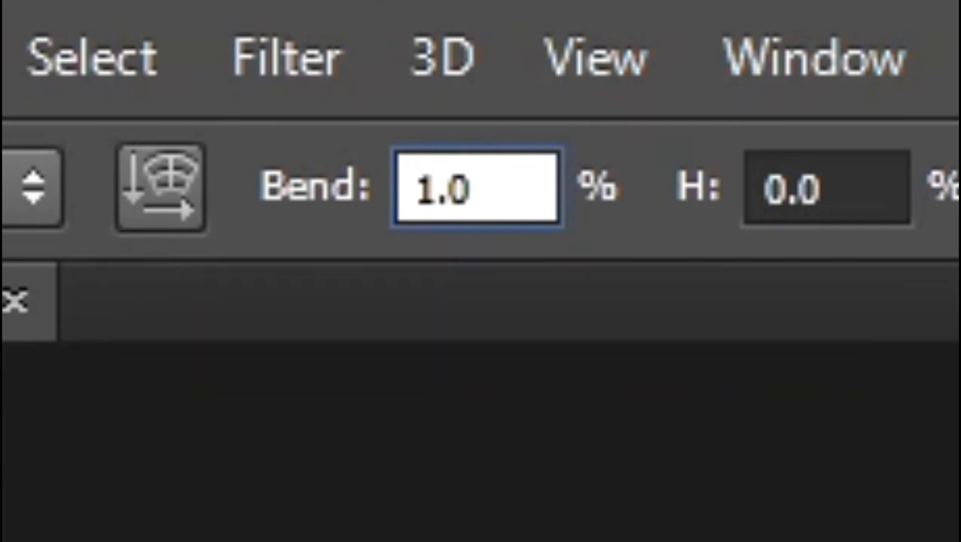
key("BackSpace")
key("BackSpace")
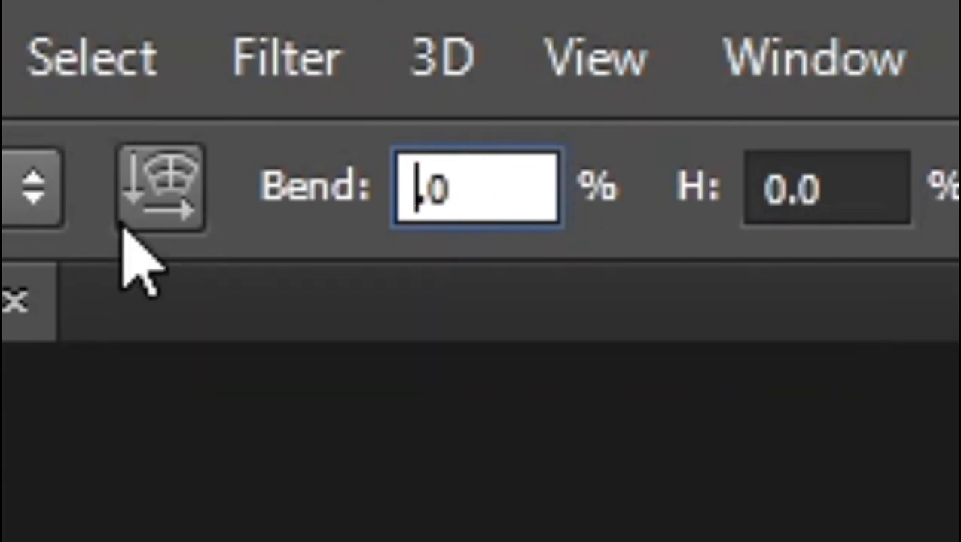
type("7")
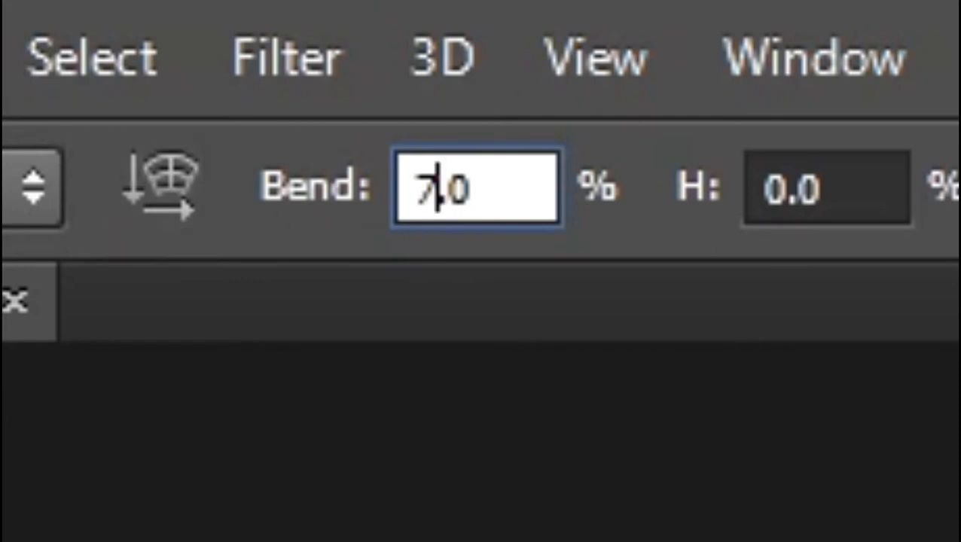
key("Return")
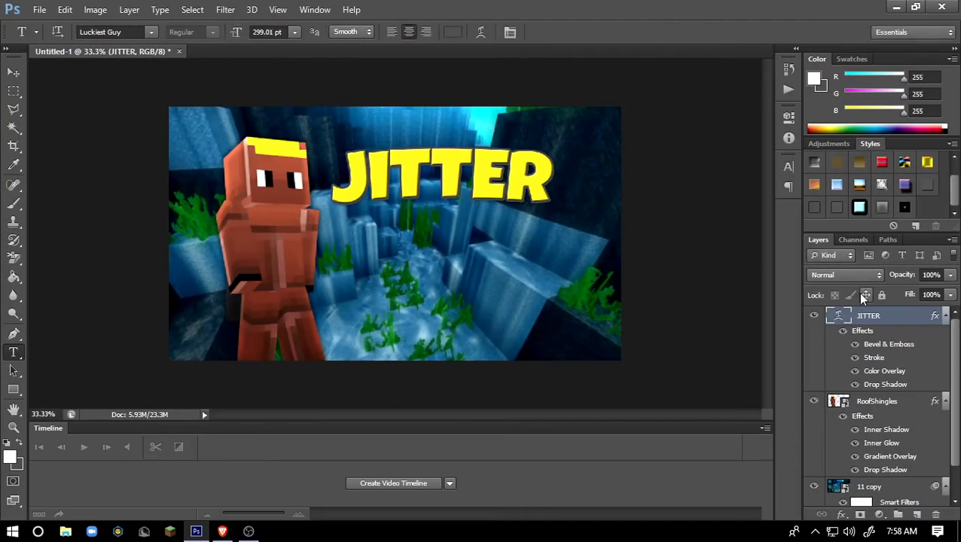
Enlarge the JITTER text to about 110% and reposition it slightly beside the character's head
key("ctrl+t")
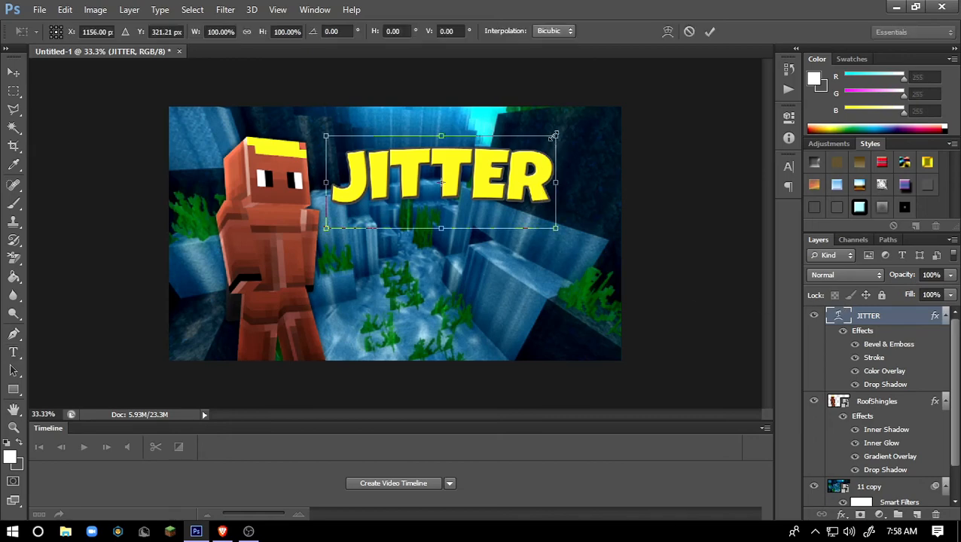
left_click_drag(554, 134, 574, 119)
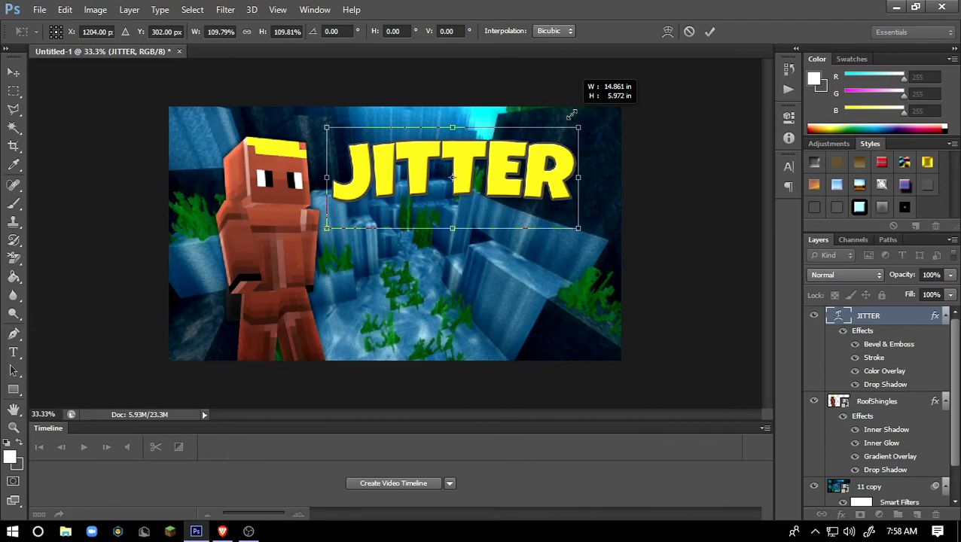
left_click_drag(522, 163, 518, 172)
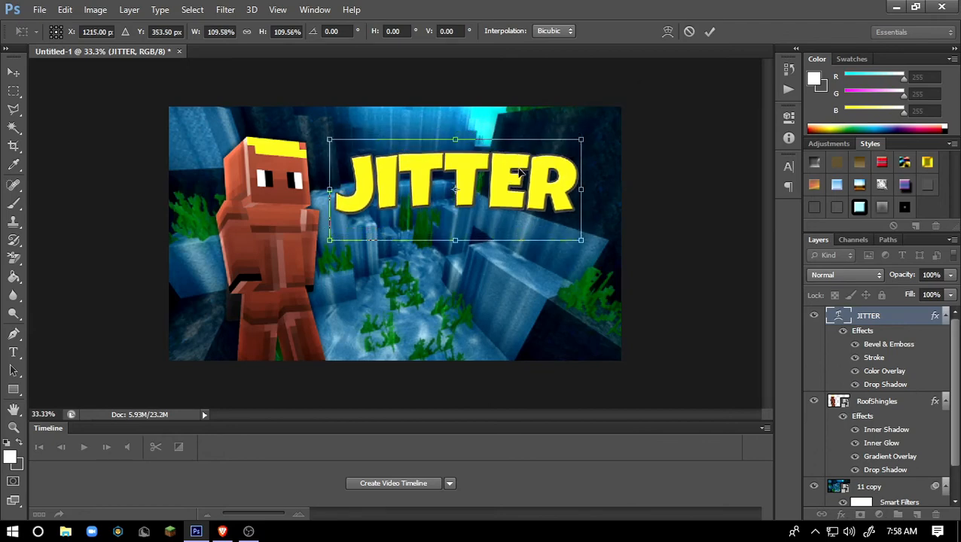
Nudge the JITTER text down to a Y position of about 374.5 px and commit the transform
key("Down")
key("Down")
key("Down")
key("Down")
key("Down")
key("Down")
key("Down")
key("Down")
key("Down")
key("Down")
key("Down")
key("Down")
key("Down")
key("Down")
key("Down")
key("Down")
key("Down")
key("Down")
key("Down")
key("Down")
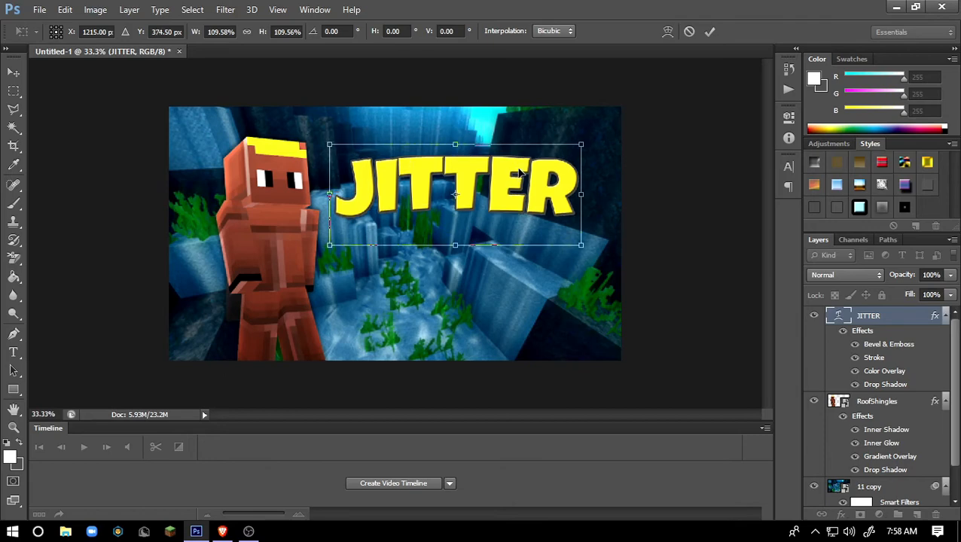
key("Down")
key("Down")
key("Down")
key("Down")
key("Down")
key("Down")
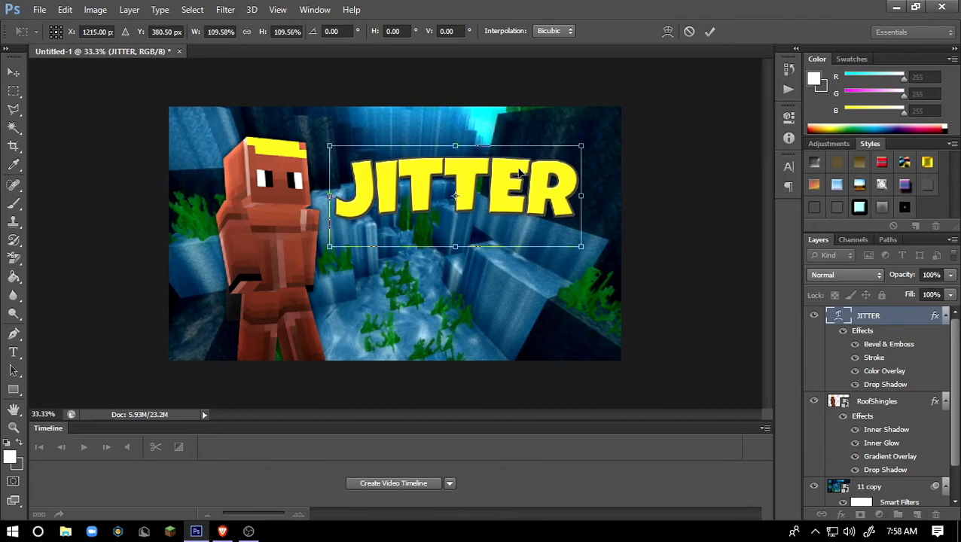
key("Up")
key("Up")
key("Up")
key("Up")
key("Up")
key("Up")
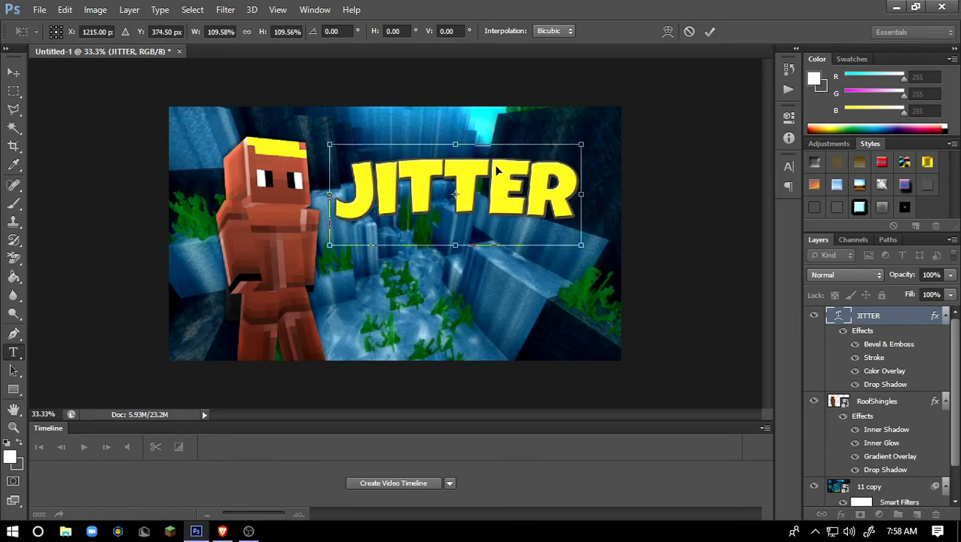
key("Return")
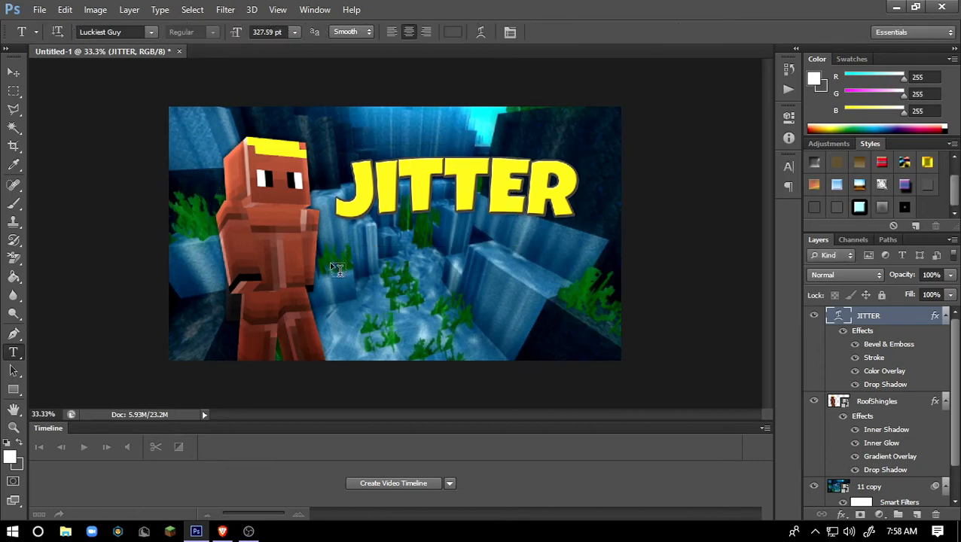
Add the text 20+ CPS, scale it up to about the width of JITTER, place it directly beneath that word and commit
left_click(354, 284)
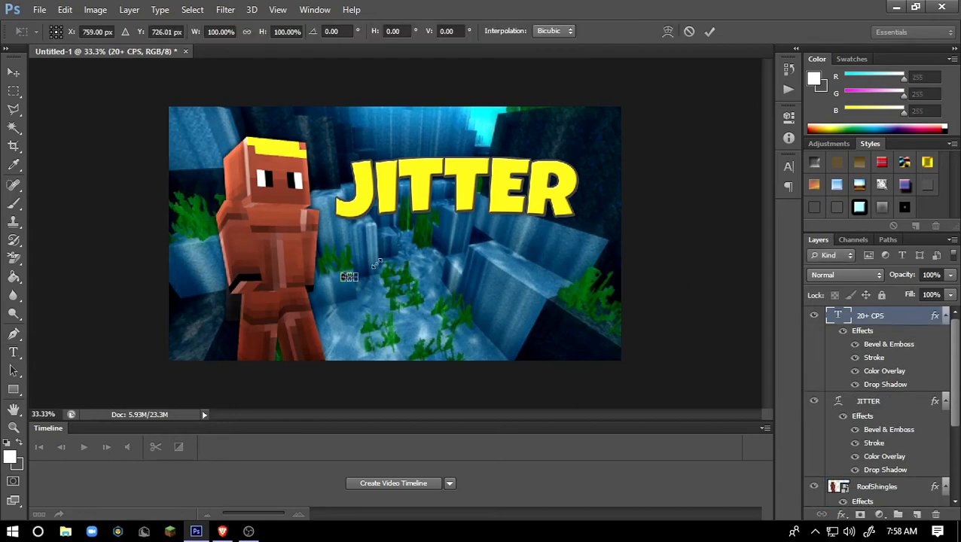
left_click_drag(392, 260, 586, 159)
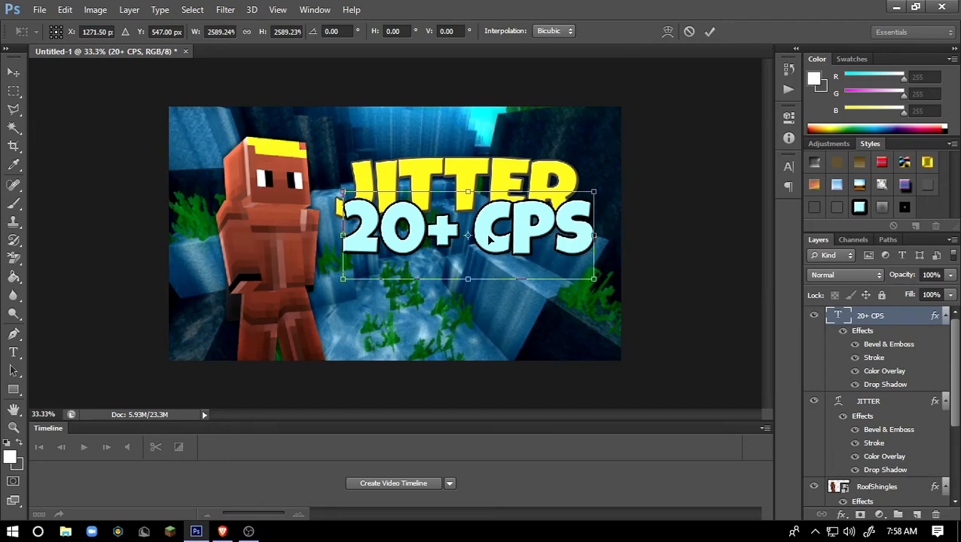
left_click_drag(490, 239, 483, 260)
key("Return")
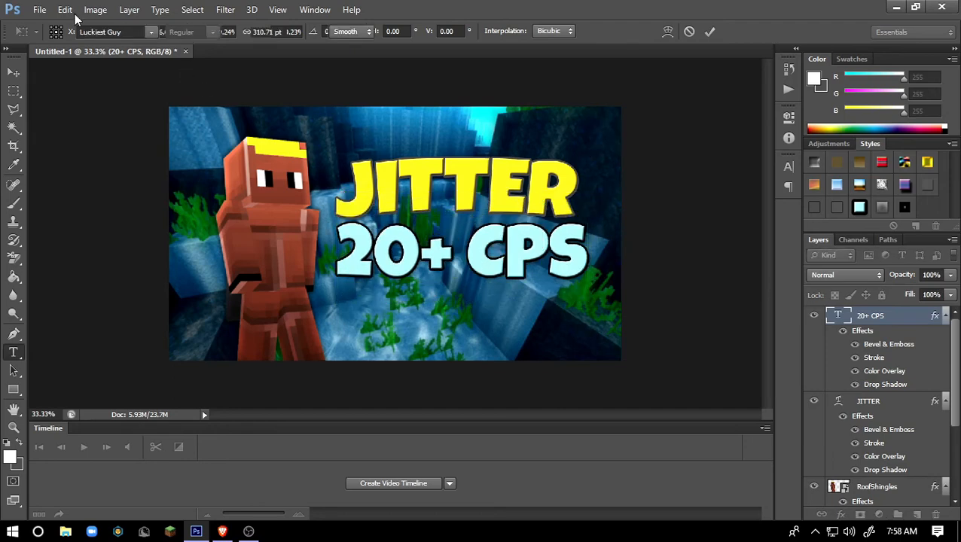
Warp the 20+ CPS text with the Arc style at 7% bend and move it slightly down and closer to the character
left_click(66, 10)
mouse_move(129, 280)
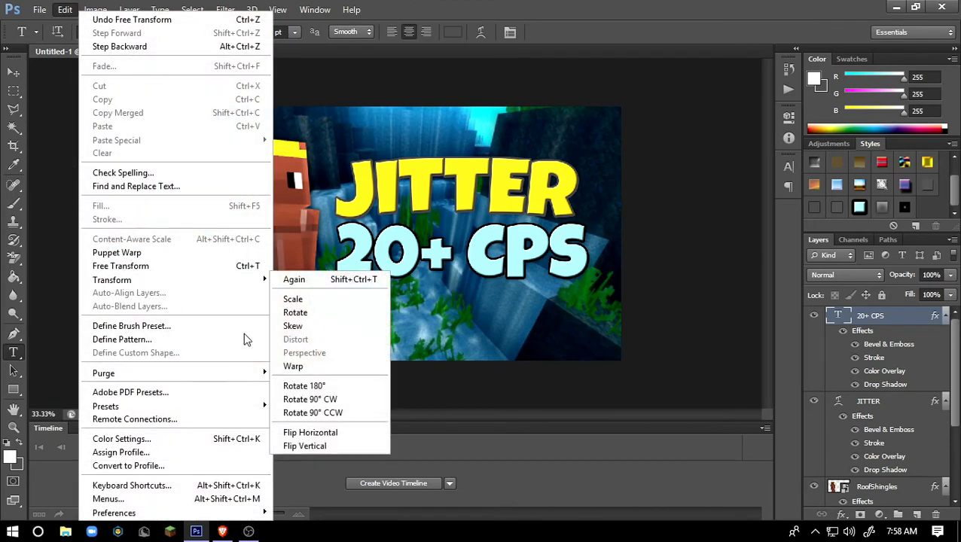
left_click(289, 368)
left_click(155, 31)
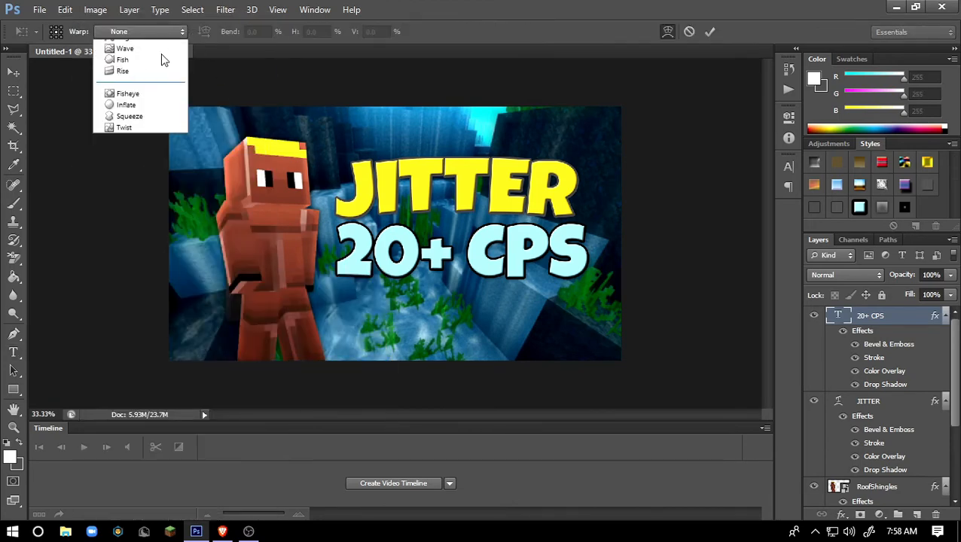
left_click(147, 92)
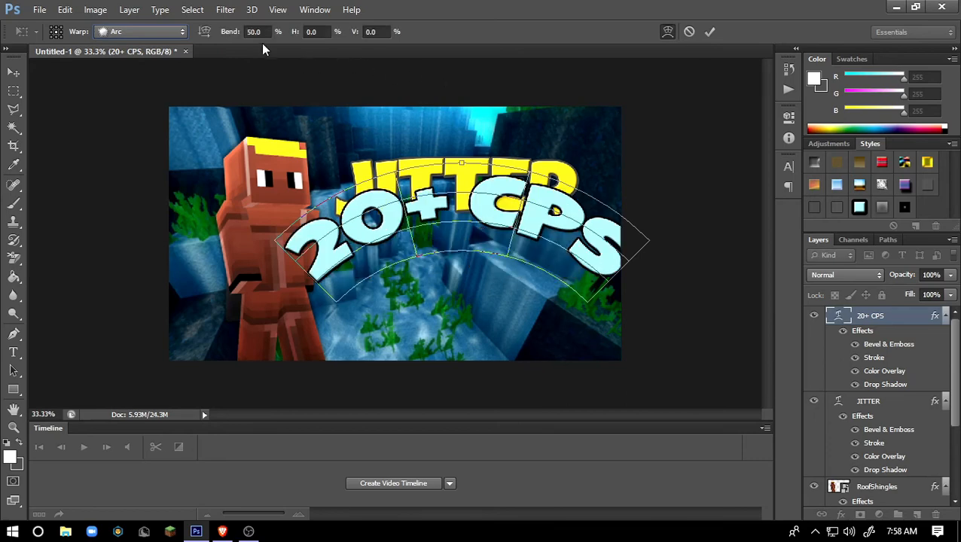
left_click_drag(461, 163, 456, 207)
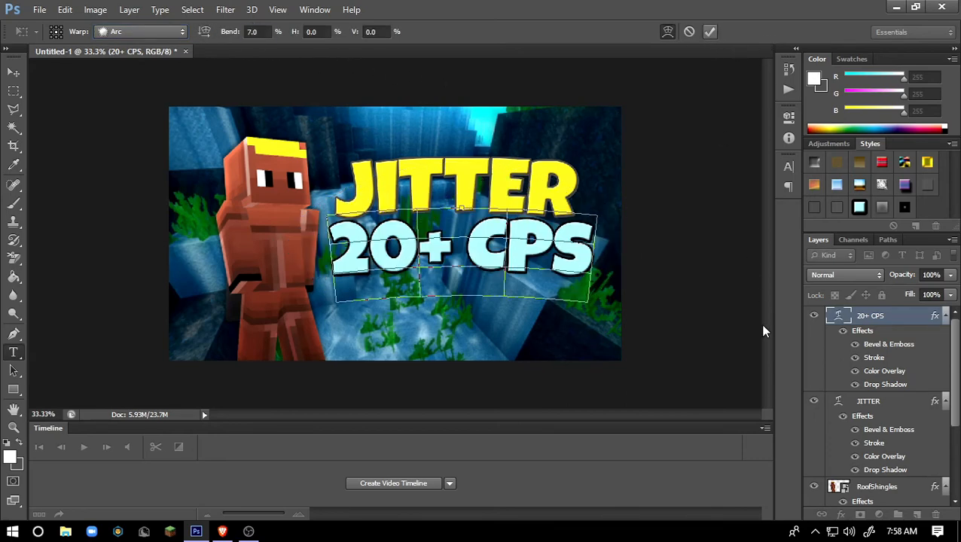
key("Return")
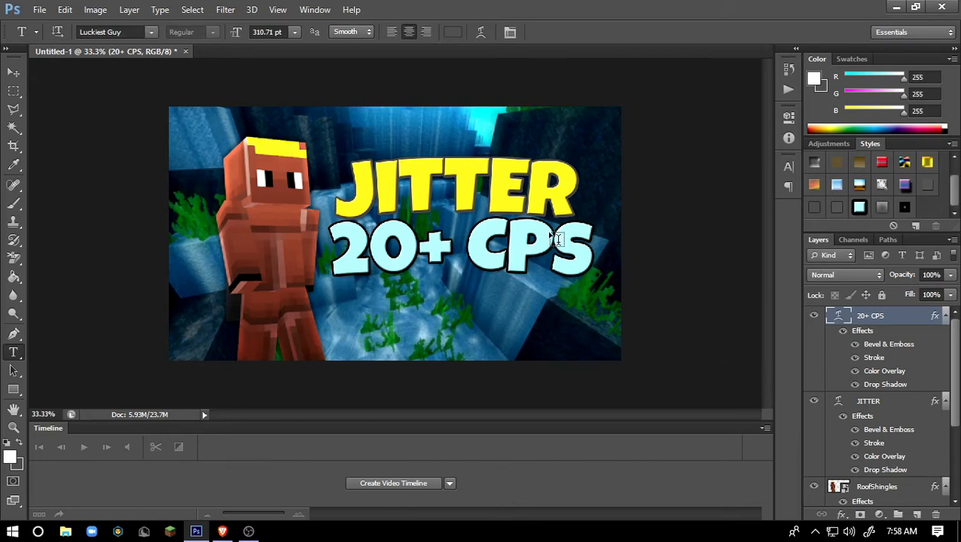
key("ctrl+t")
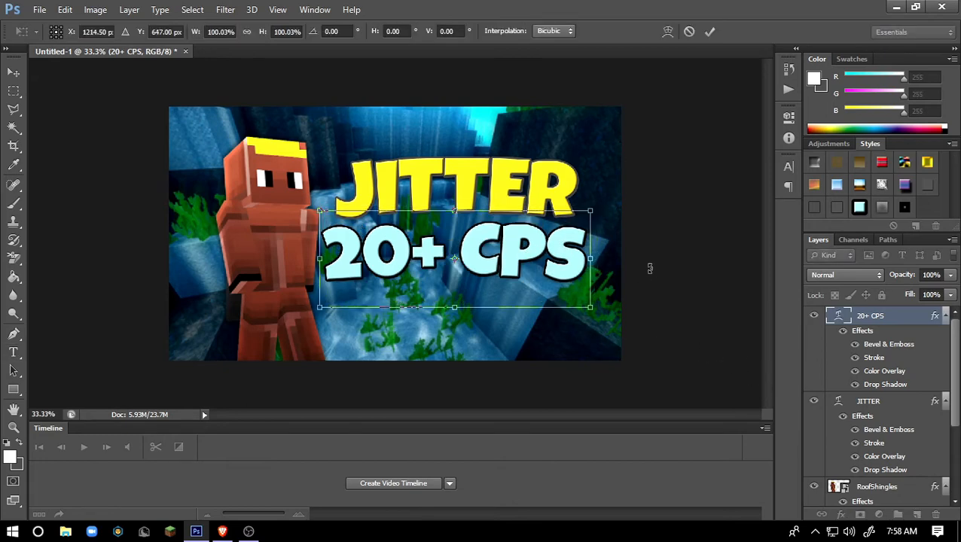
key("Return")
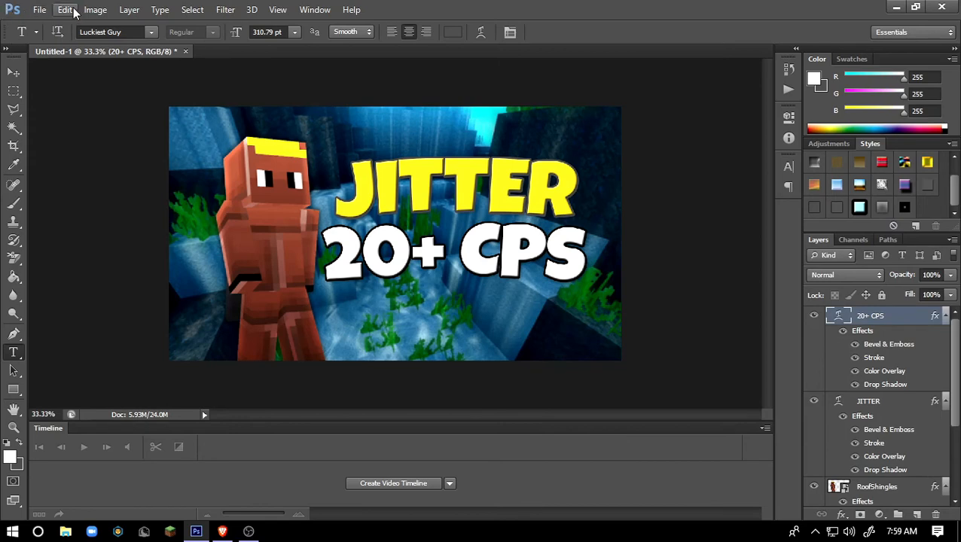
Place border.jpg from the Downloads folder over the whole canvas and commit the placement
left_click(35, 10)
left_click(97, 238)
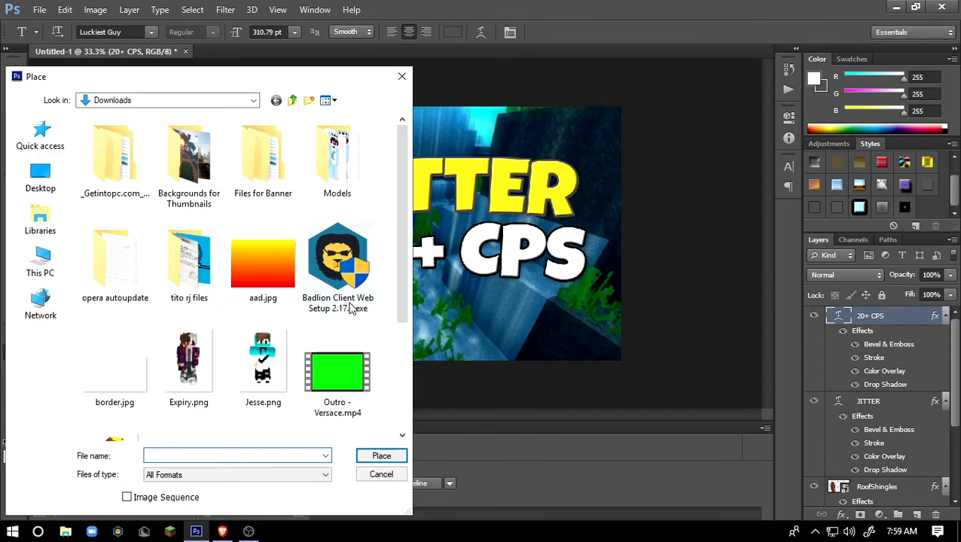
scroll(107, 375, "down", 2)
left_click(110, 199)
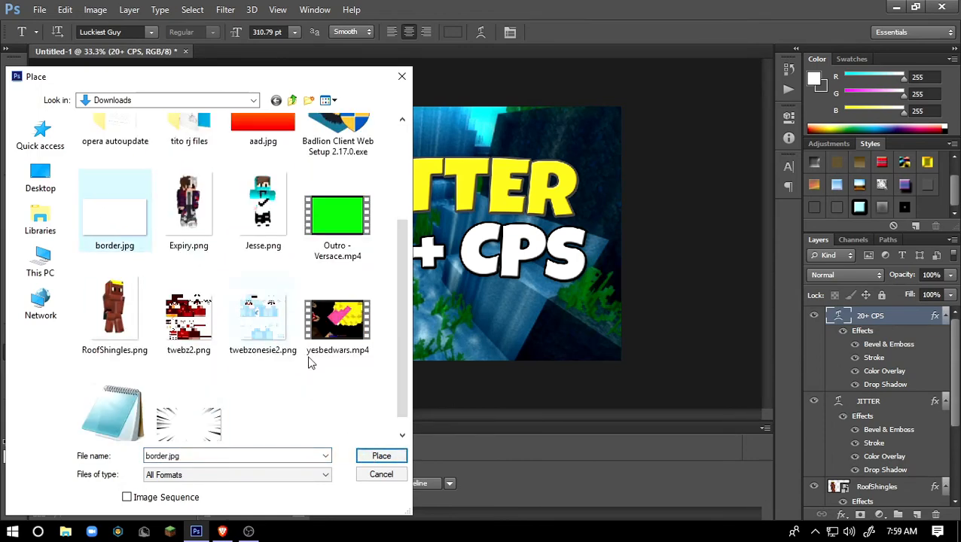
left_click(394, 455)
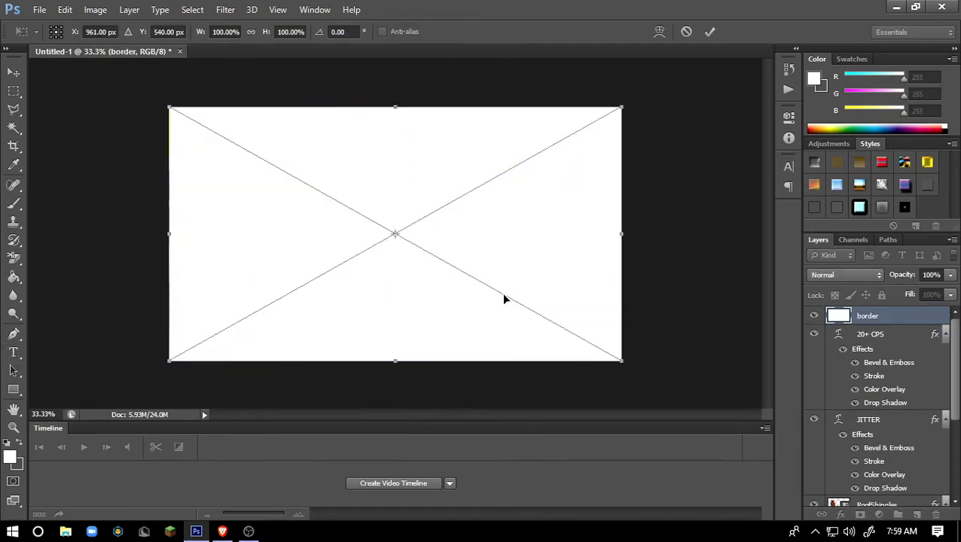
key("Return")
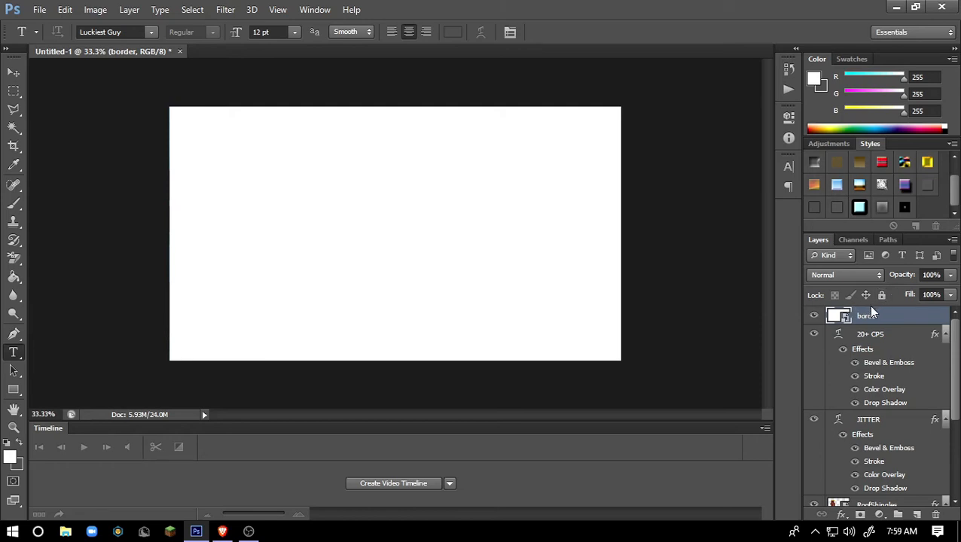
Move the border layer beneath the RoofShingles character layer, directly above the 11 copy background layer
left_click_drag(849, 317, 866, 427)
scroll(861, 376, "up", 4)
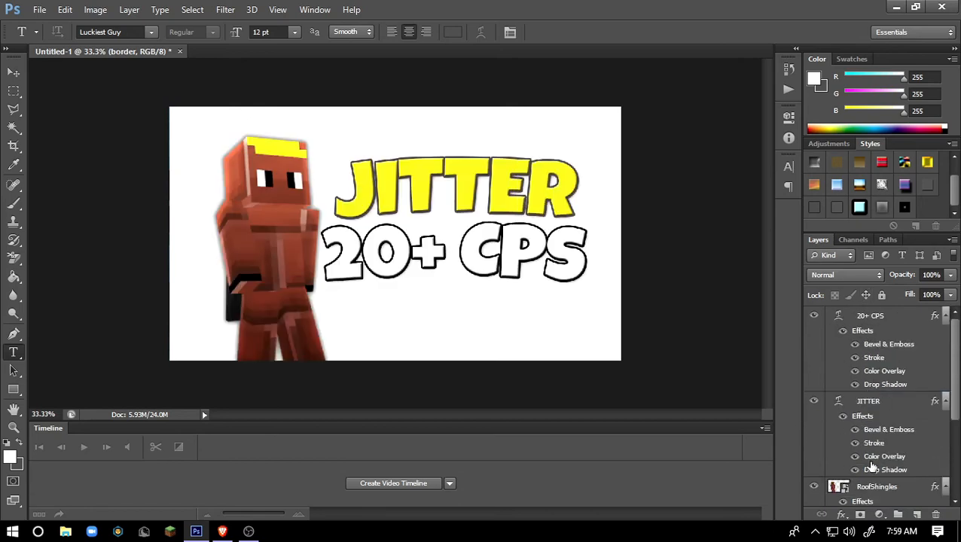
scroll(866, 422, "down", 3)
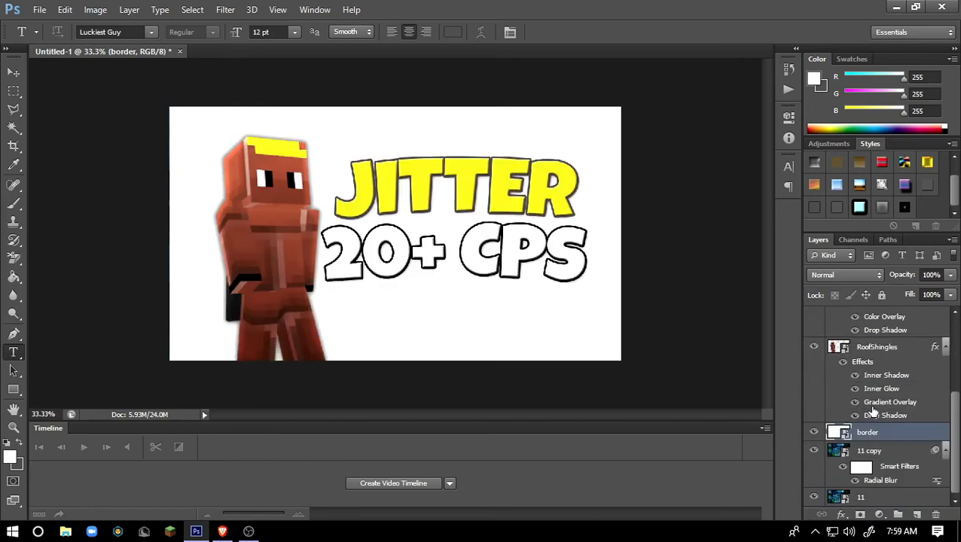
left_click(858, 450)
left_click(860, 497)
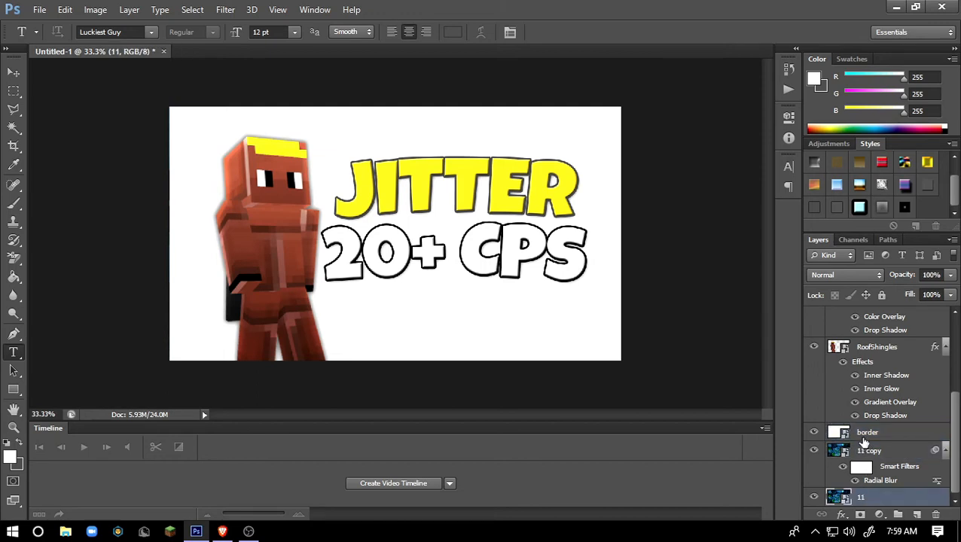
left_click(859, 450)
left_click(858, 497)
Give the border layer a black Color Overlay at 100% opacity
left_click(864, 437)
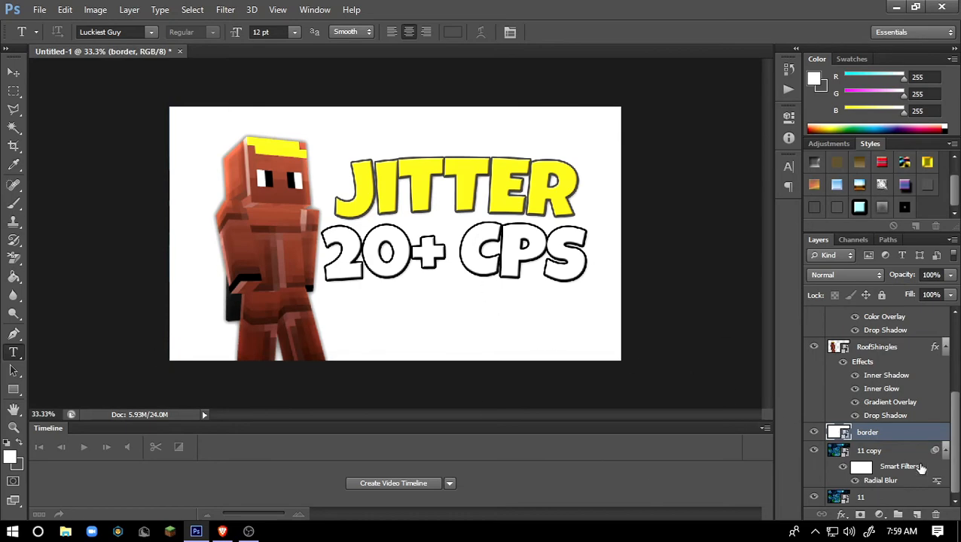
right_click(864, 436)
left_click(642, 83)
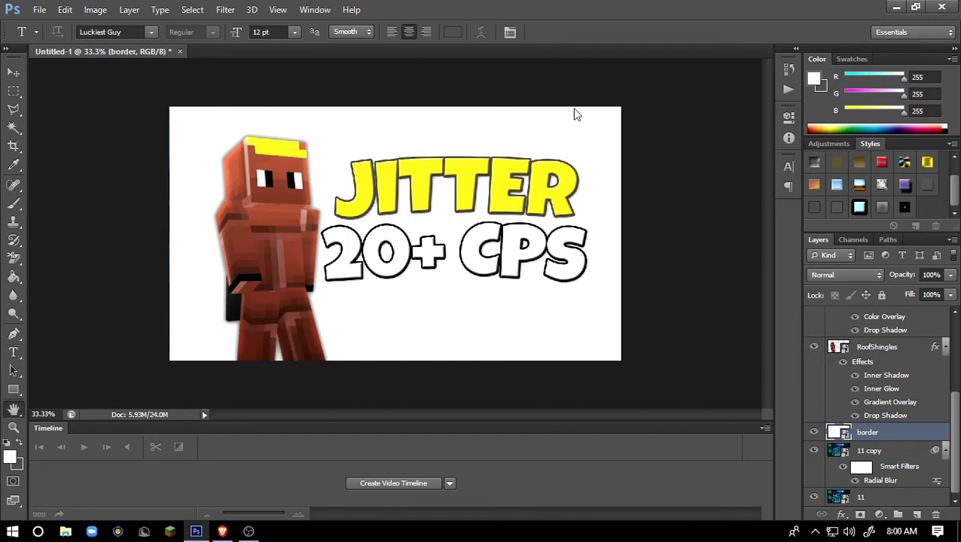
left_click(504, 356)
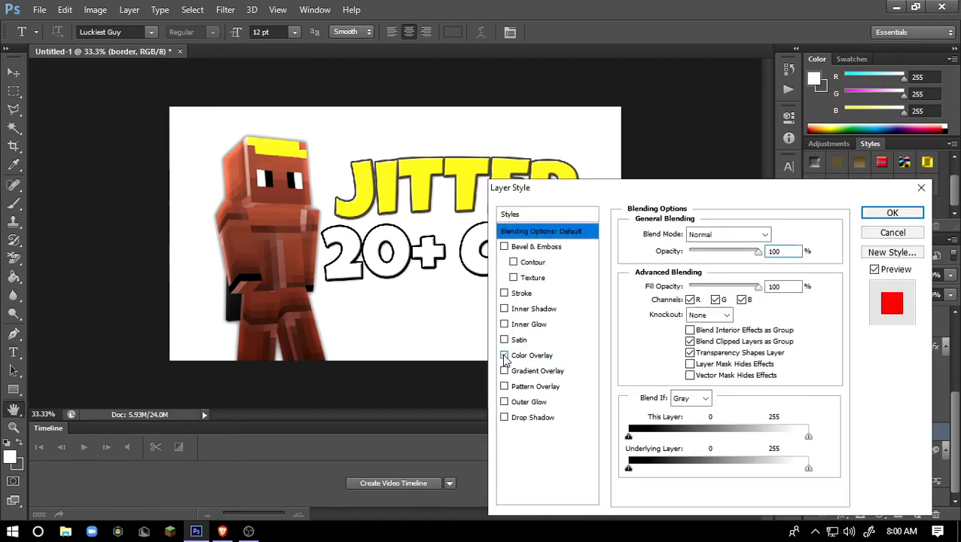
left_click(527, 355)
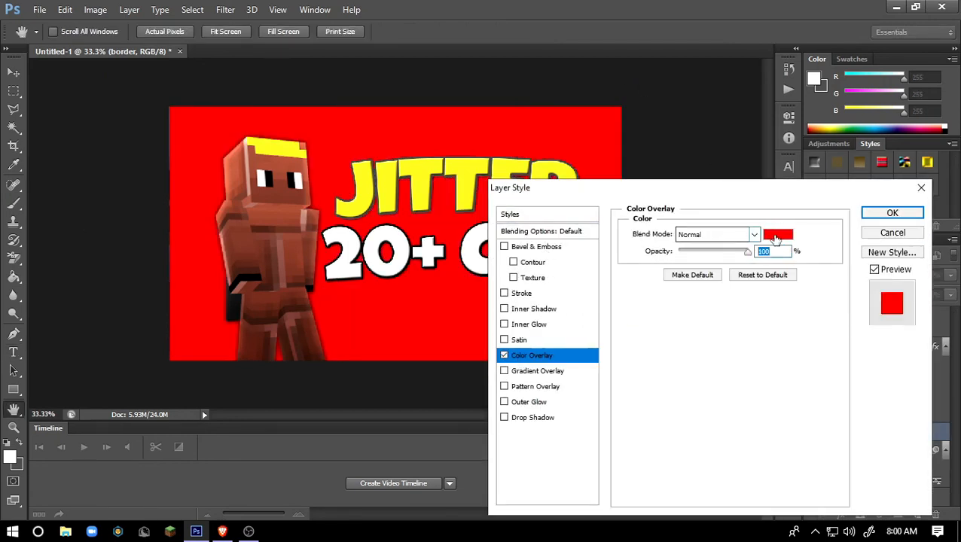
left_click(777, 238)
type("0")
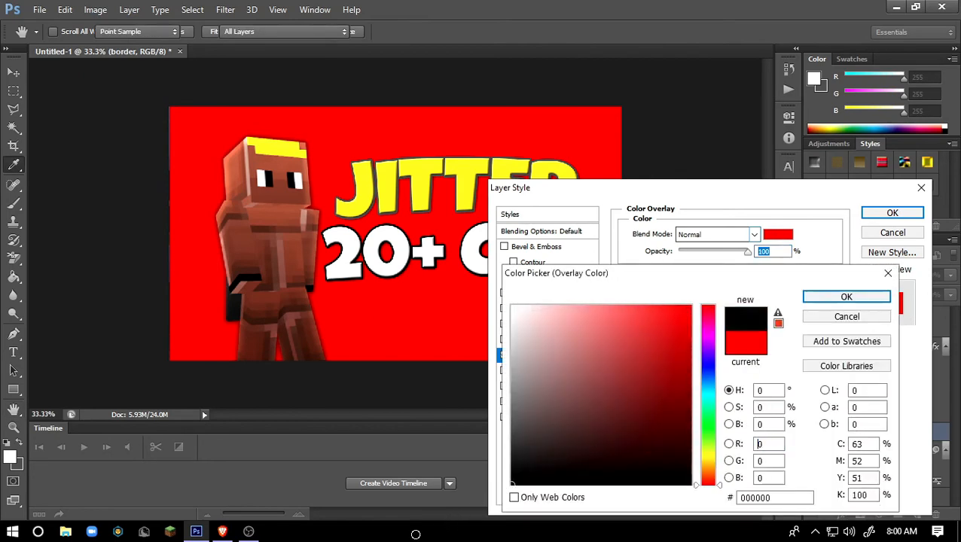
left_click(836, 297)
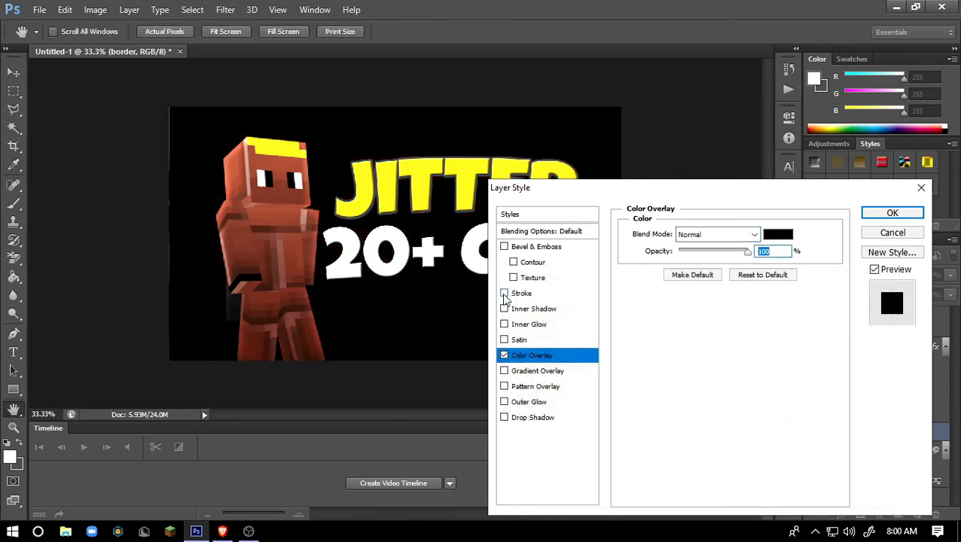
Add a white stroke of 54 px, positioned inside, to the border layer and apply the layer style
left_click(504, 294)
left_click(521, 293)
left_click(697, 250)
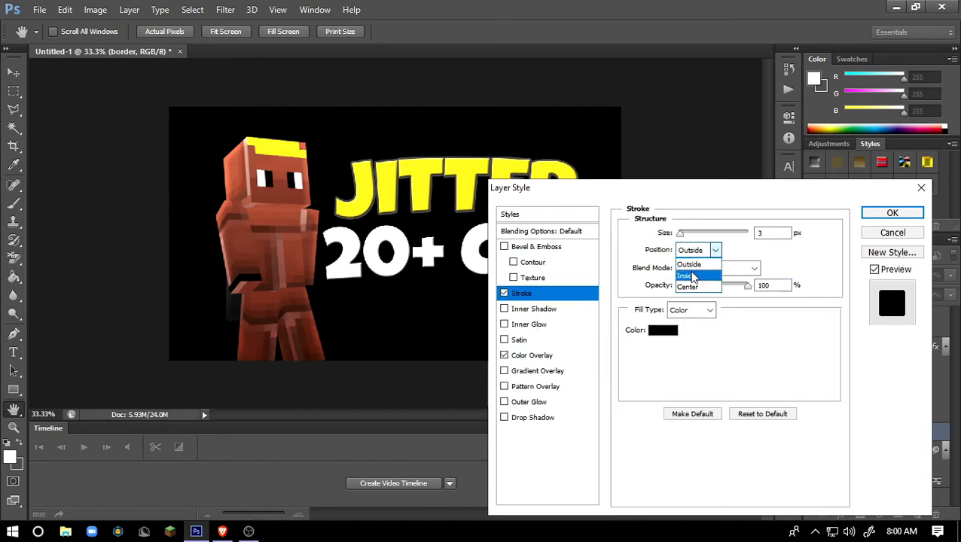
left_click(693, 277)
left_click(705, 252)
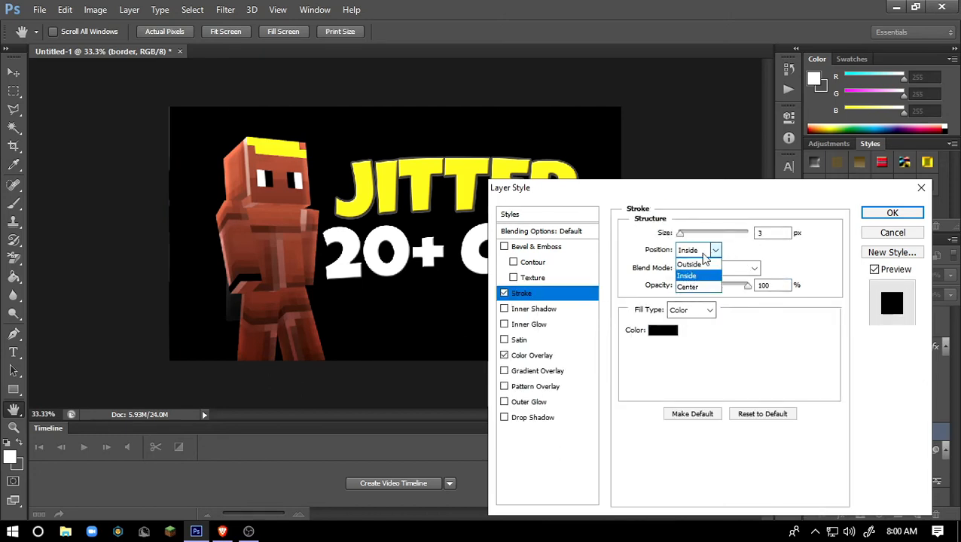
left_click(689, 275)
left_click(664, 331)
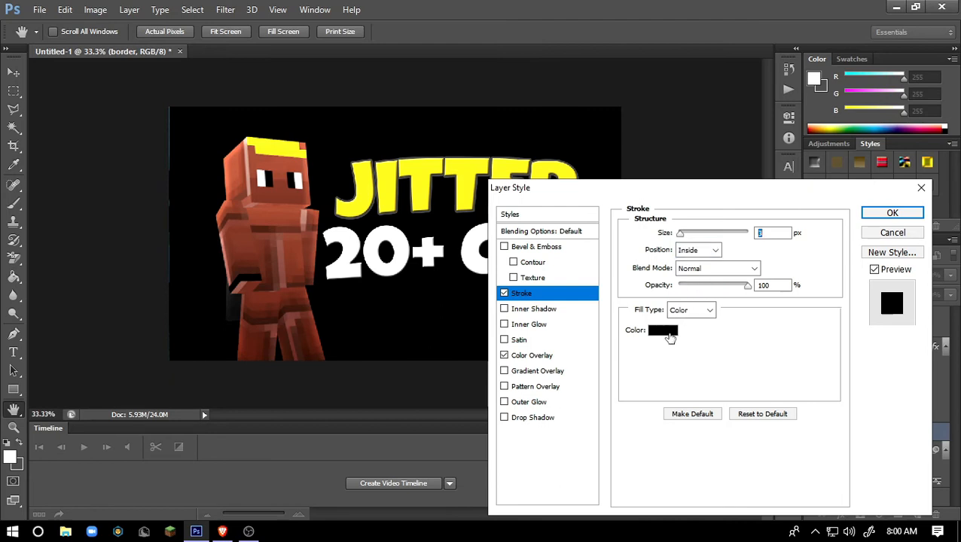
left_click(445, 261)
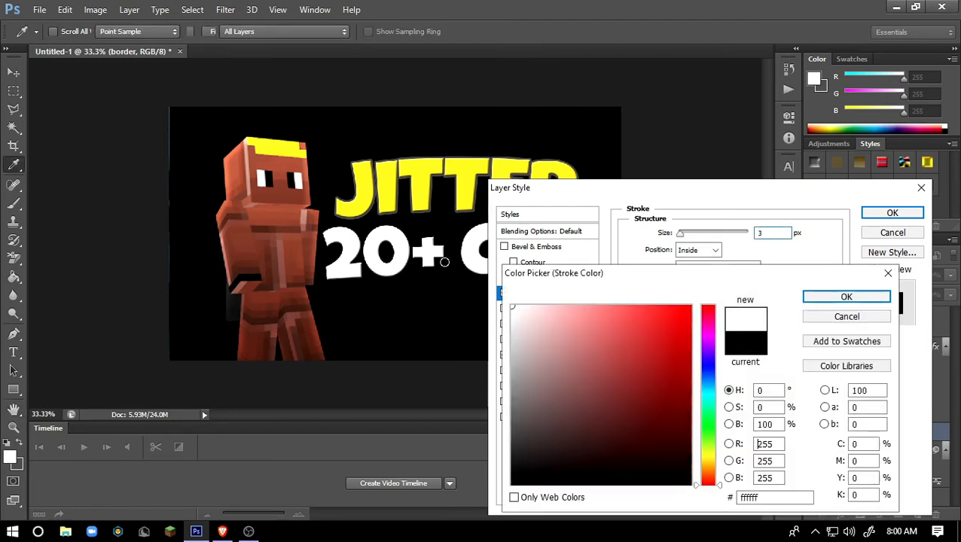
left_click(844, 298)
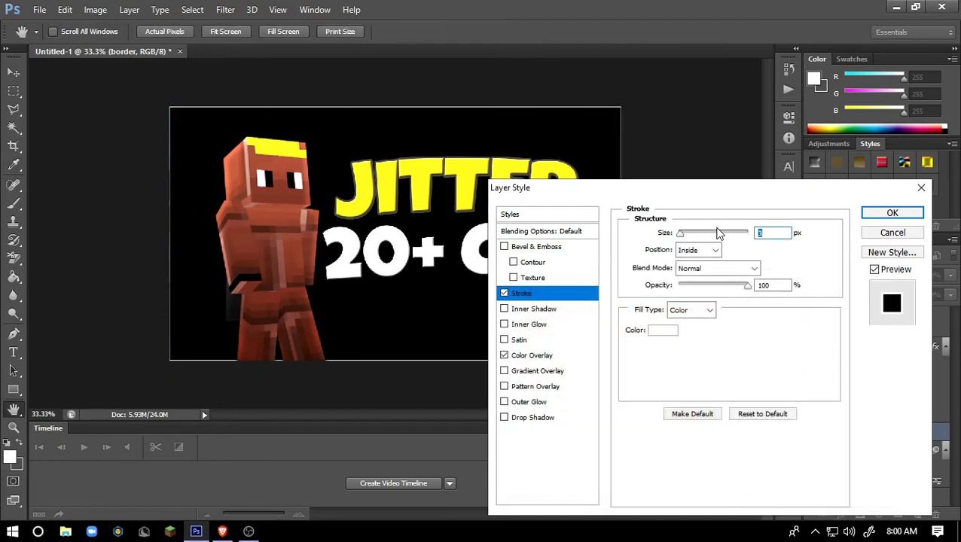
left_click_drag(683, 238, 699, 238)
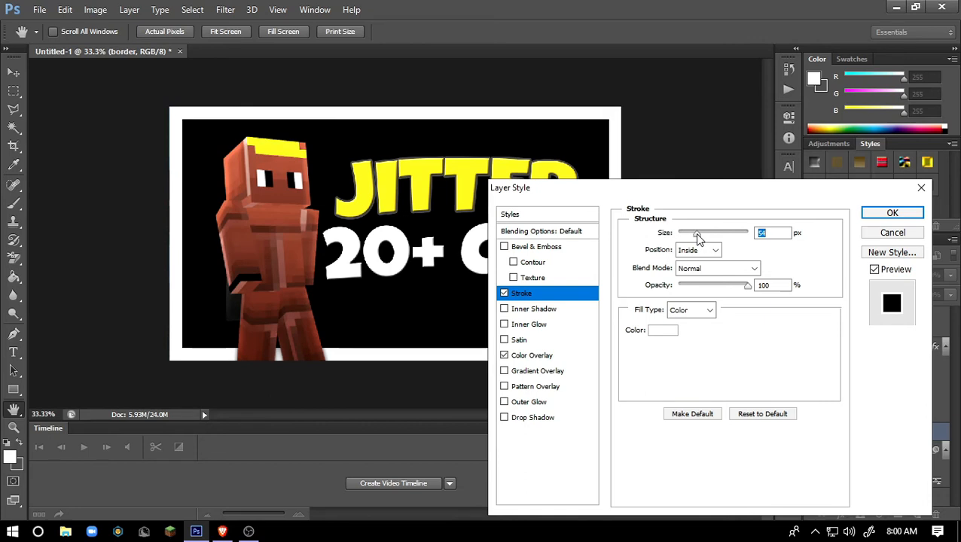
left_click(891, 212)
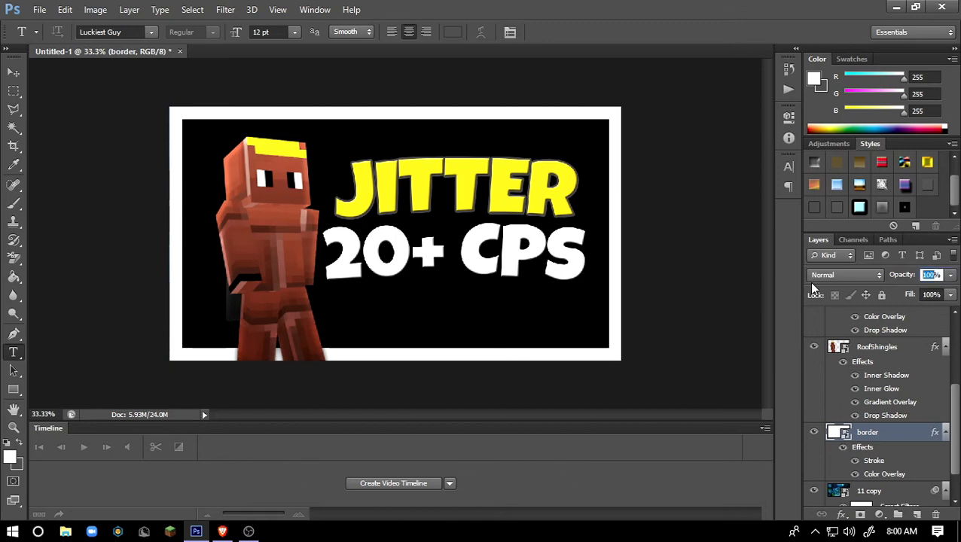
Set the border layer's opacity to 25% and reduce its stroke size to 35 px
type("25")
key("Return")
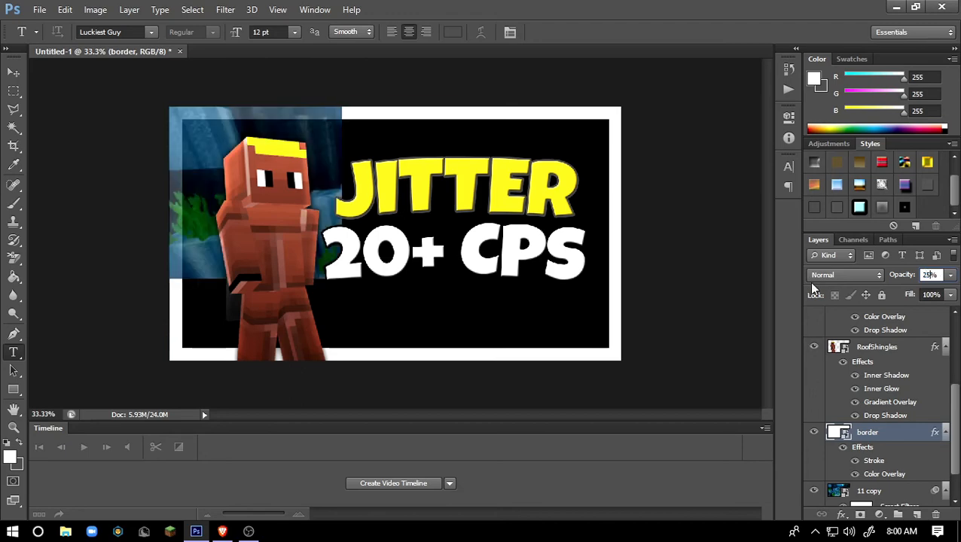
right_click(871, 440)
left_click(628, 81)
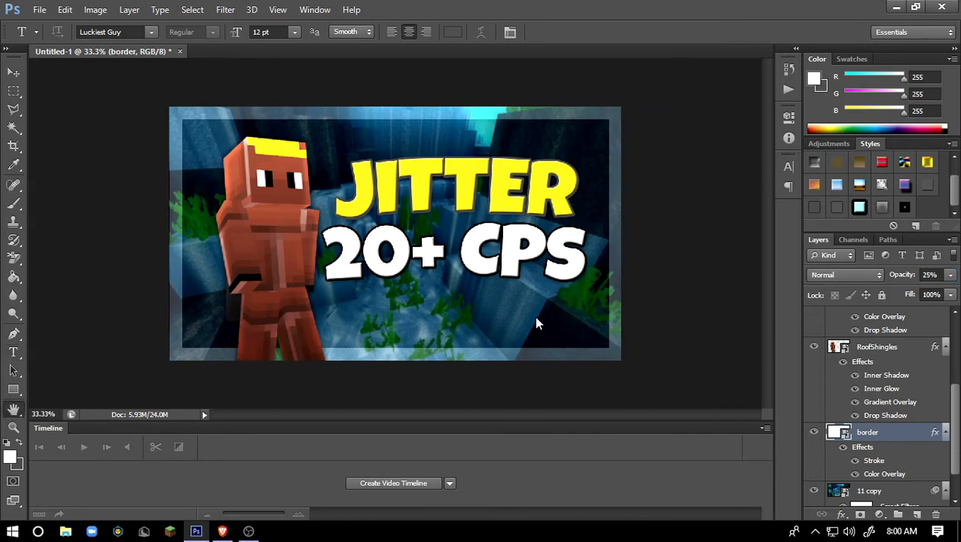
left_click(532, 356)
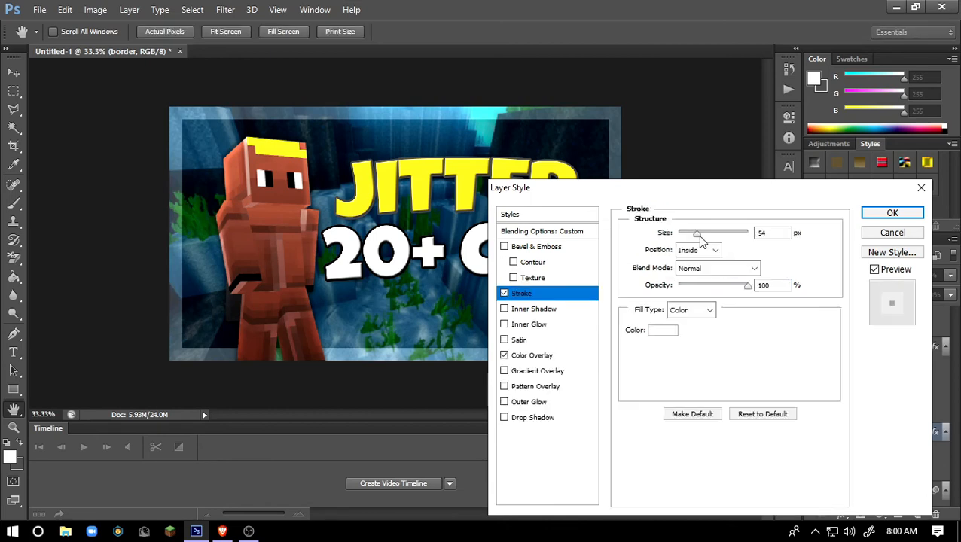
left_click_drag(695, 235, 692, 234)
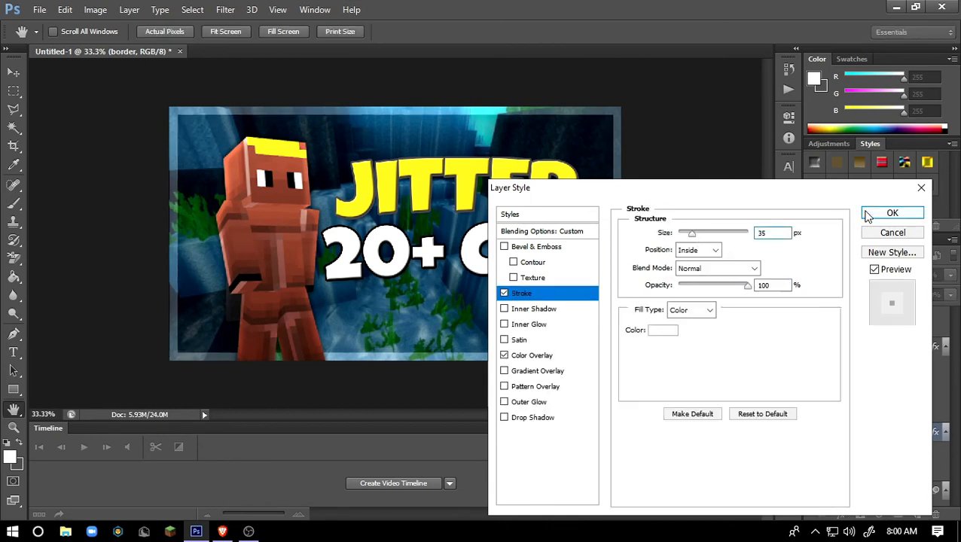
left_click(891, 214)
key("t")
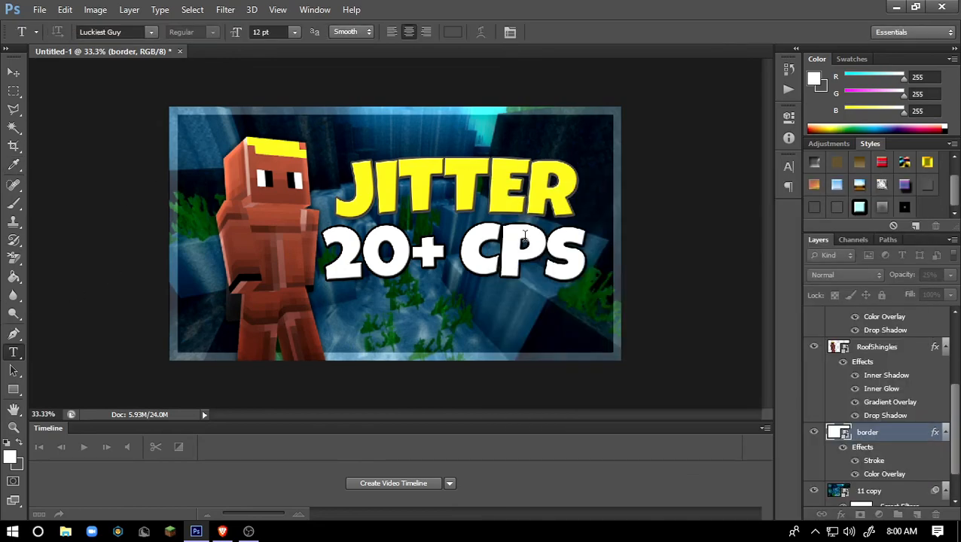
Place zoomeffect.png from the Downloads folder, enlarge it to about 158% so it extends past the canvas edges, and commit the placement
left_click(40, 10)
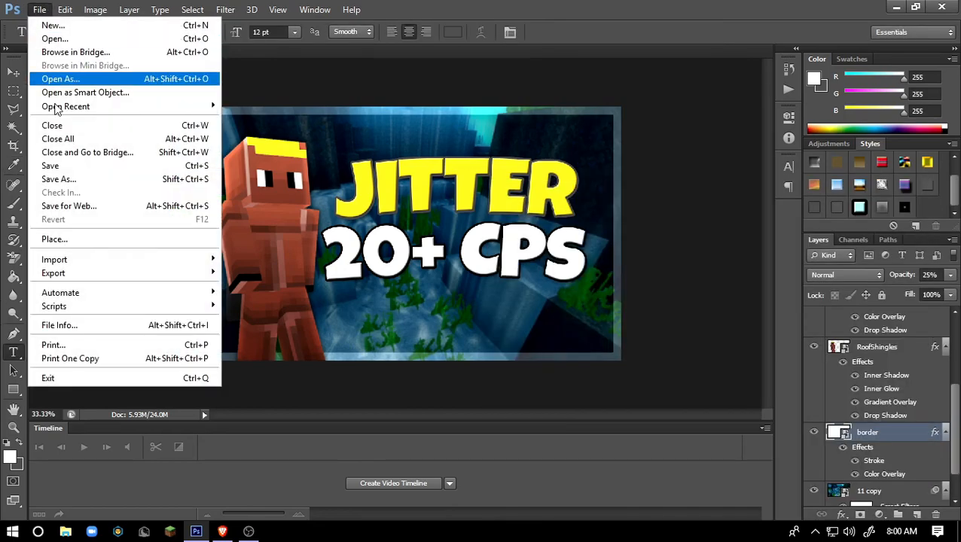
left_click(38, 241)
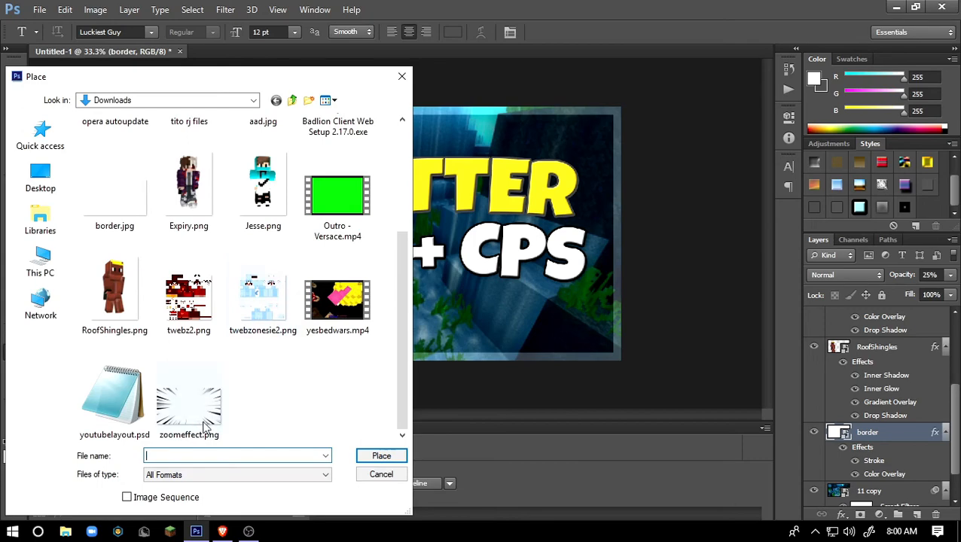
left_click(203, 418)
left_click(378, 453)
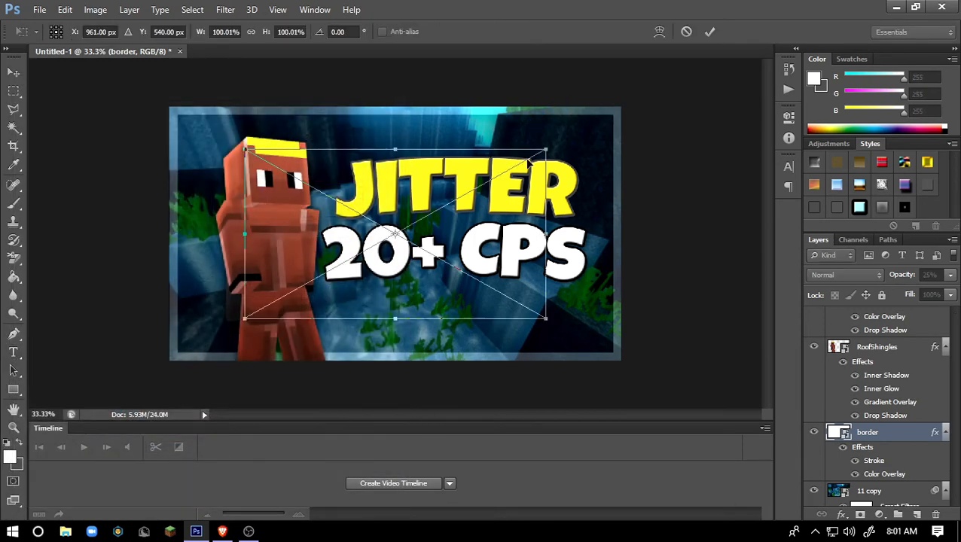
left_click_drag(551, 148, 630, 102)
left_click_drag(246, 318, 163, 382)
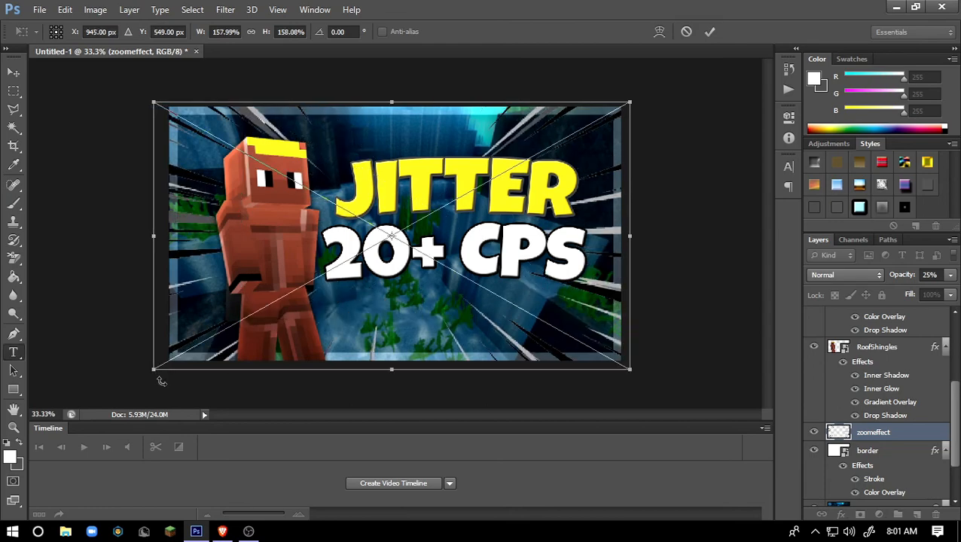
key("Return")
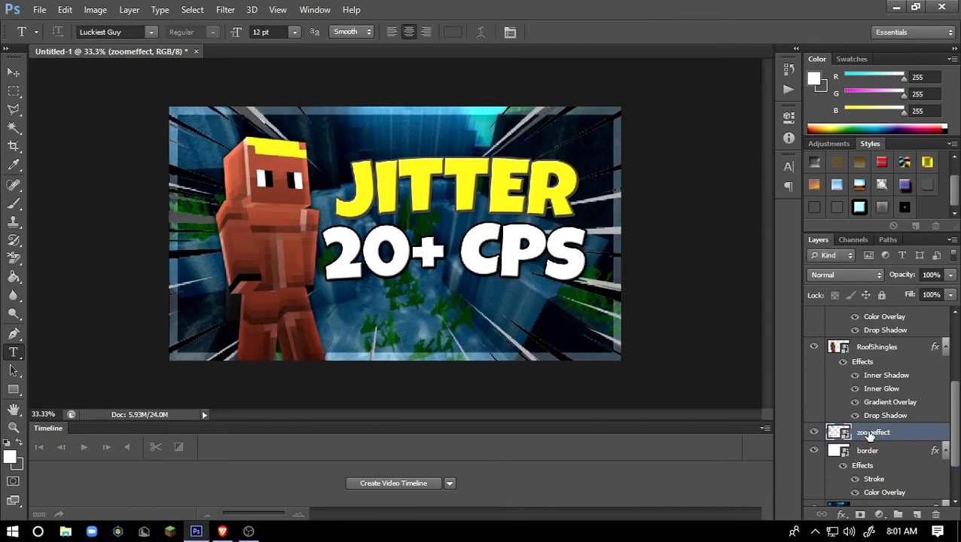
Move the zoomeffect layer beneath the border layer, directly above 11 copy, and give it a white Color Overlay
mouse_move(868, 436)
left_mouse_down()
mouse_move(847, 538)
mouse_move(864, 453)
left_mouse_up()
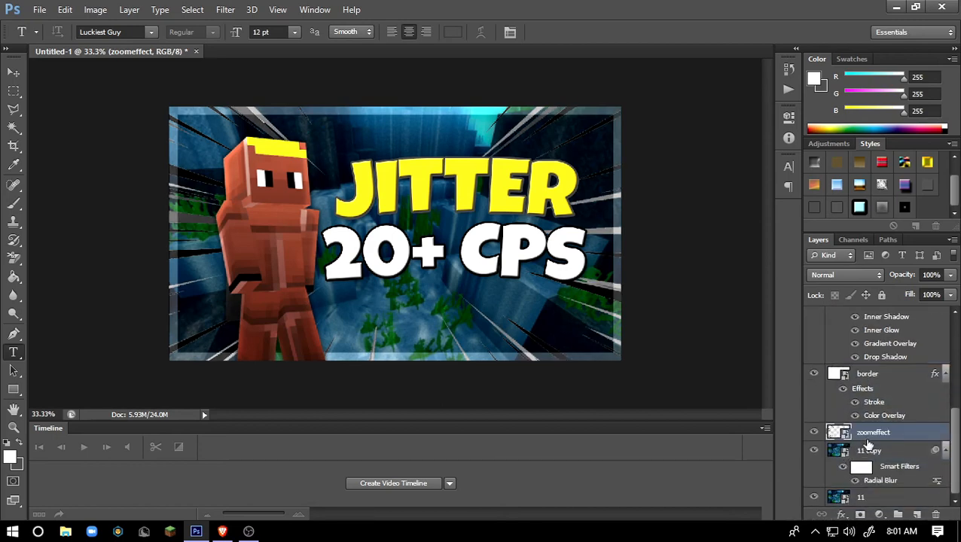
right_click(866, 435)
left_click(611, 80)
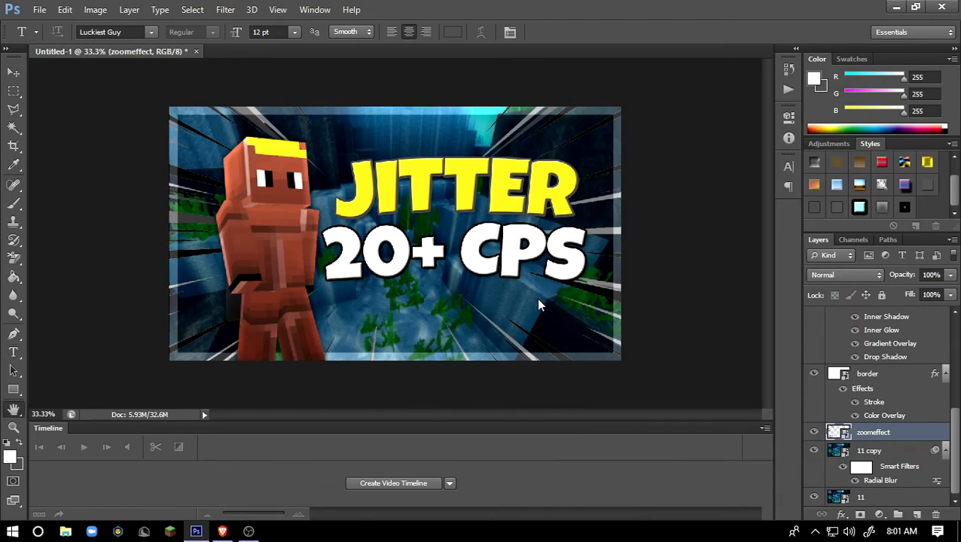
left_click(527, 357)
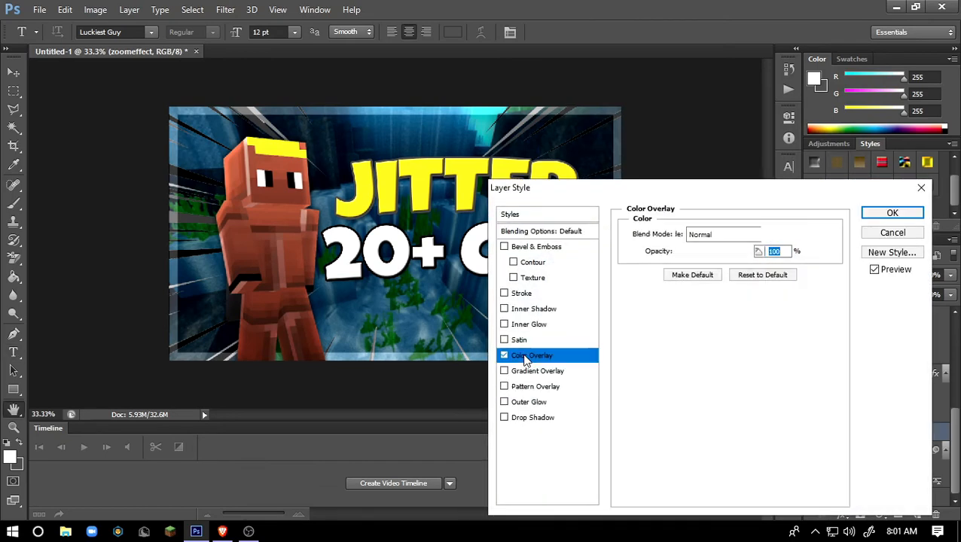
left_click(778, 234)
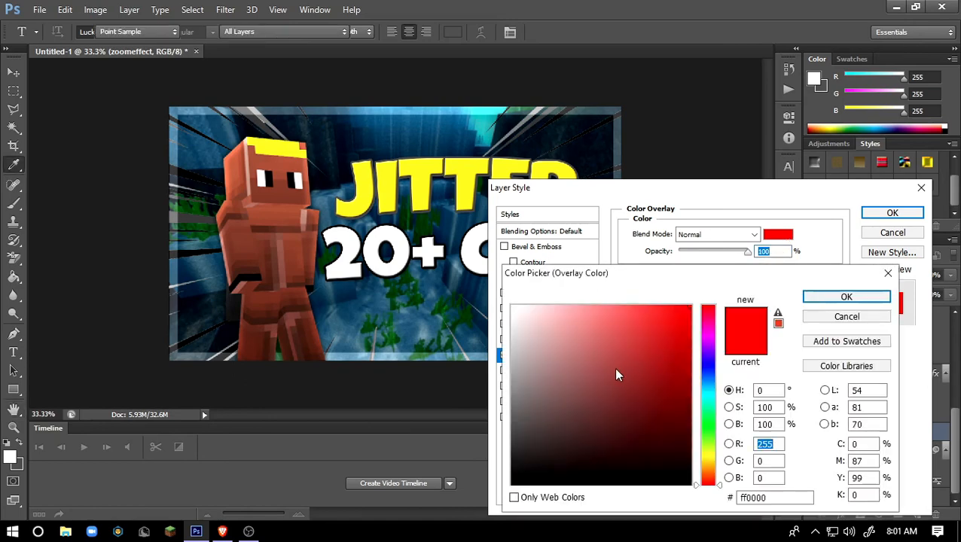
left_click(506, 300)
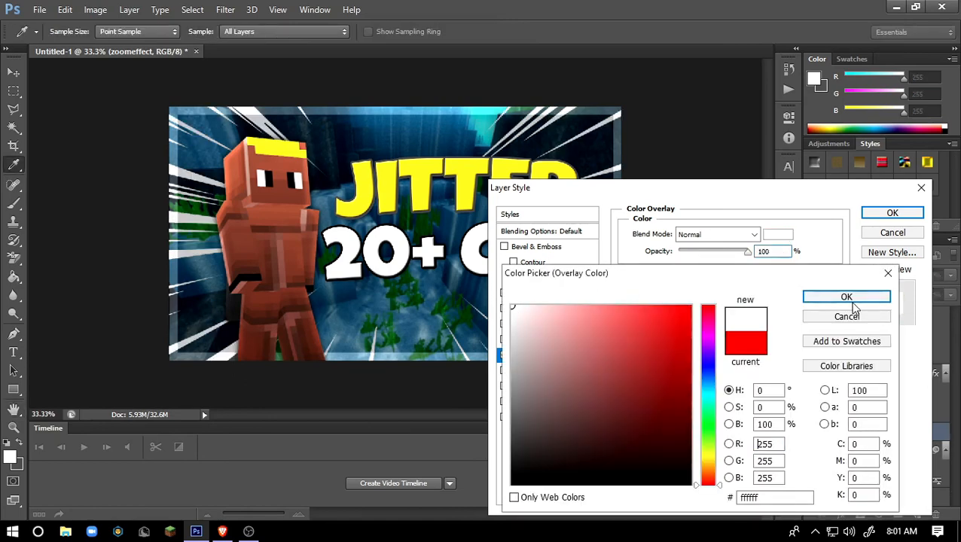
left_click(846, 297)
left_click(892, 214)
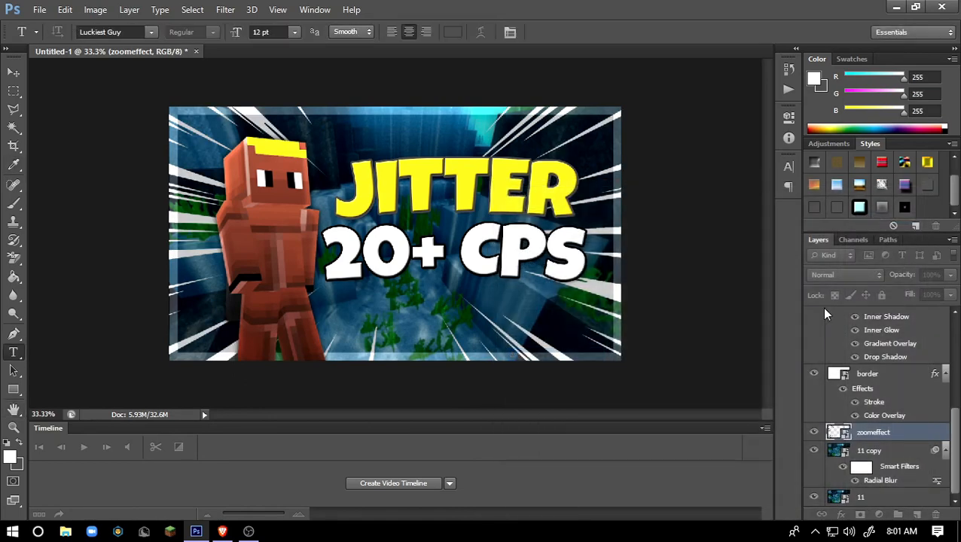
Set the zoomeffect layer's opacity to 25% and select the JITTER text layer
scroll(881, 384, "up", 8)
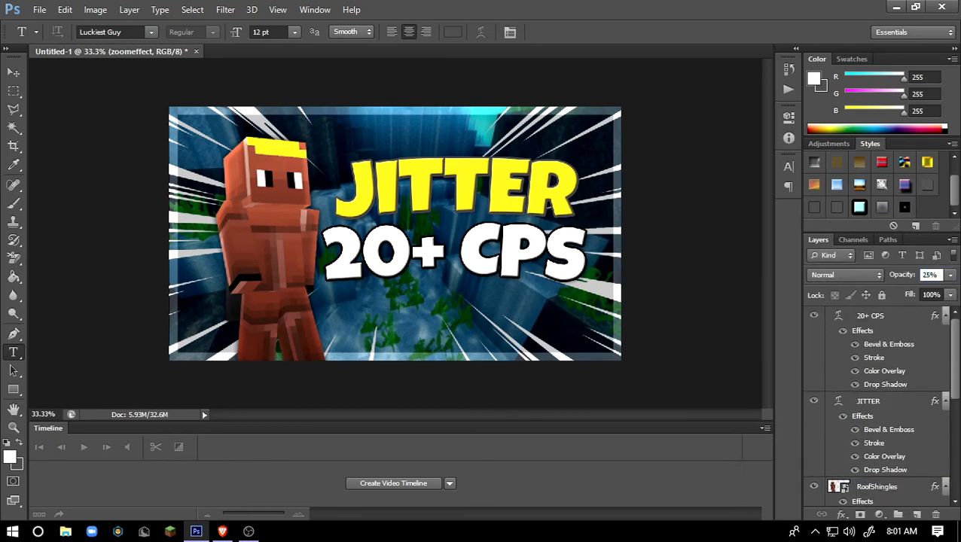
left_click(865, 418)
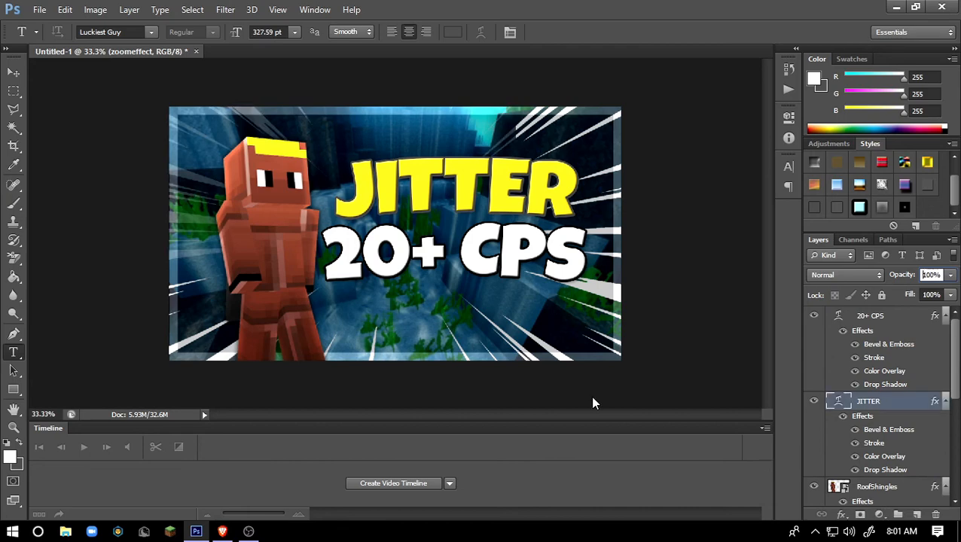
scroll(843, 367, "down", 1)
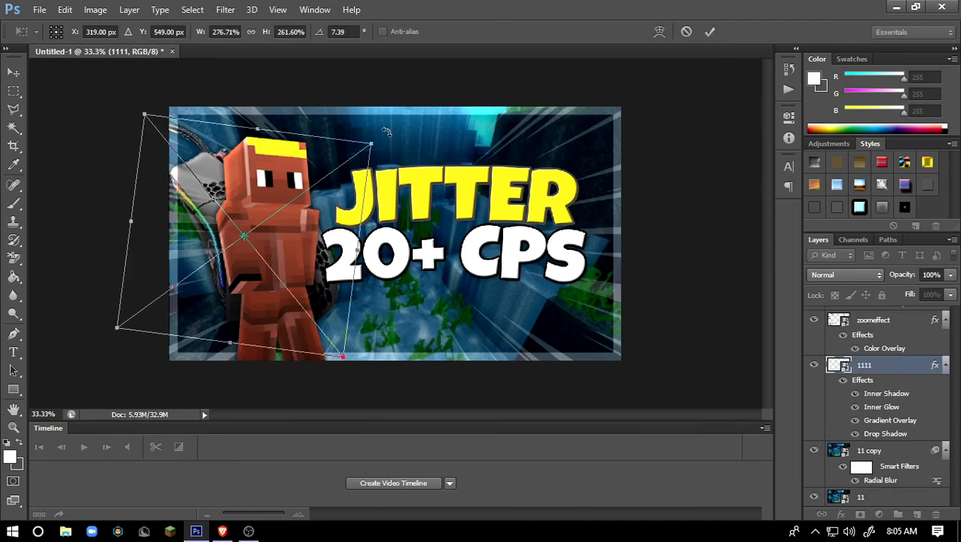
Rotate the 1111 mouse image behind the character to about 12.75°, shift it slightly left and down, and commit the transform
left_click_drag(386, 133, 395, 147)
left_click_drag(334, 249, 322, 252)
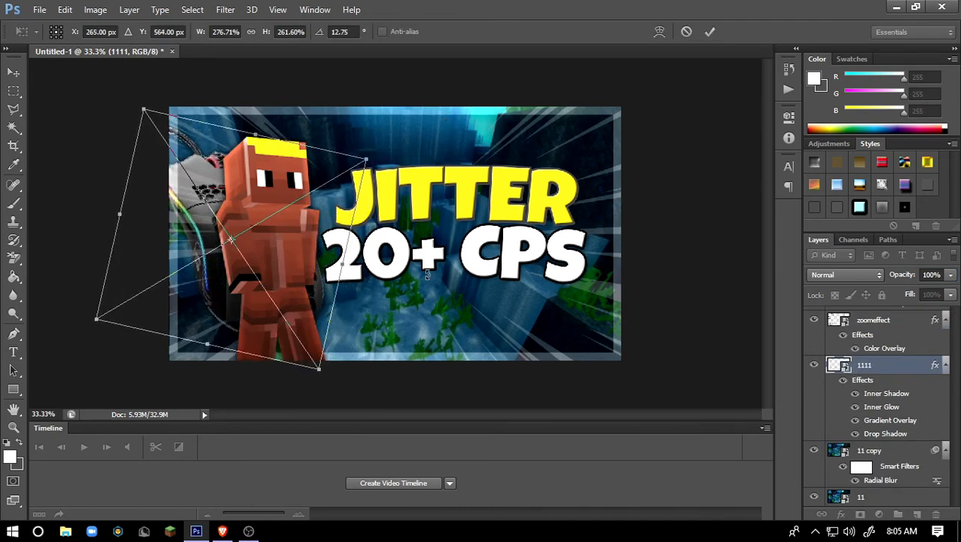
key("Return")
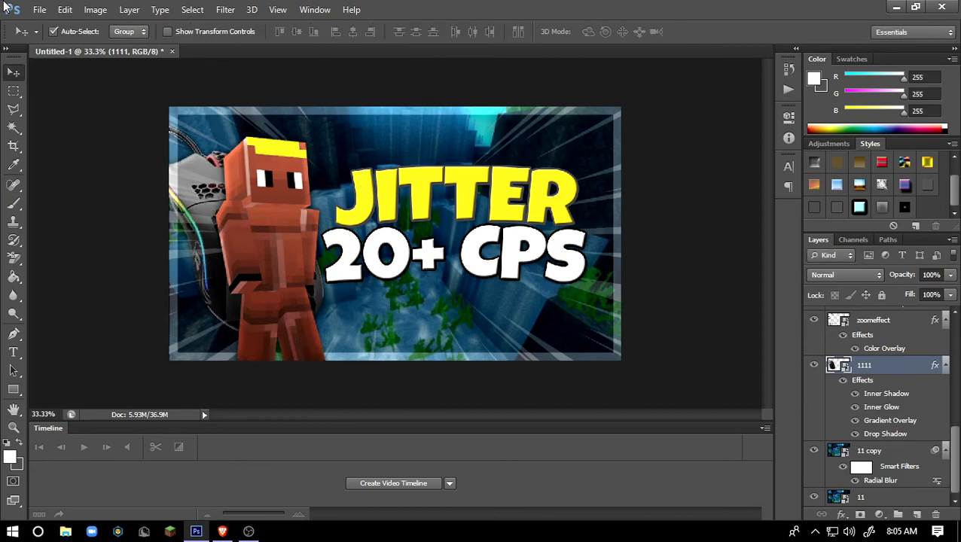
Save the thumbnail to the Downloads folder as a PNG named thumb1, with Smallest / Slow compression and no interlacing
left_click(39, 9)
left_click(58, 179)
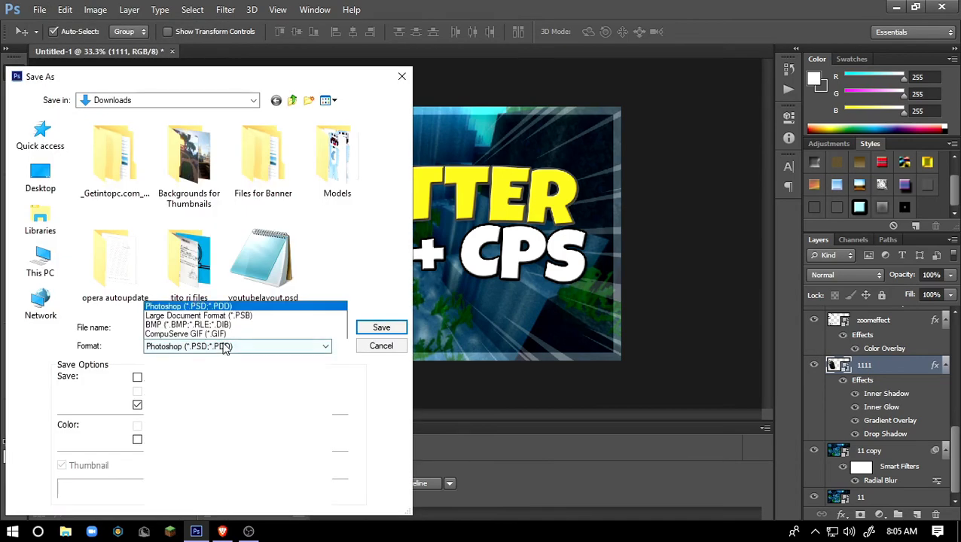
left_click(219, 346)
left_click(204, 299)
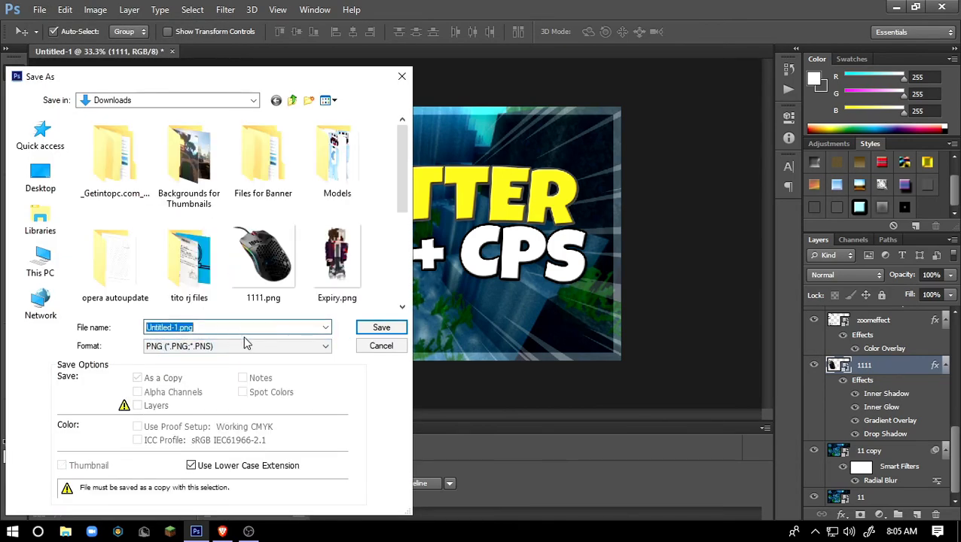
type("thumb1")
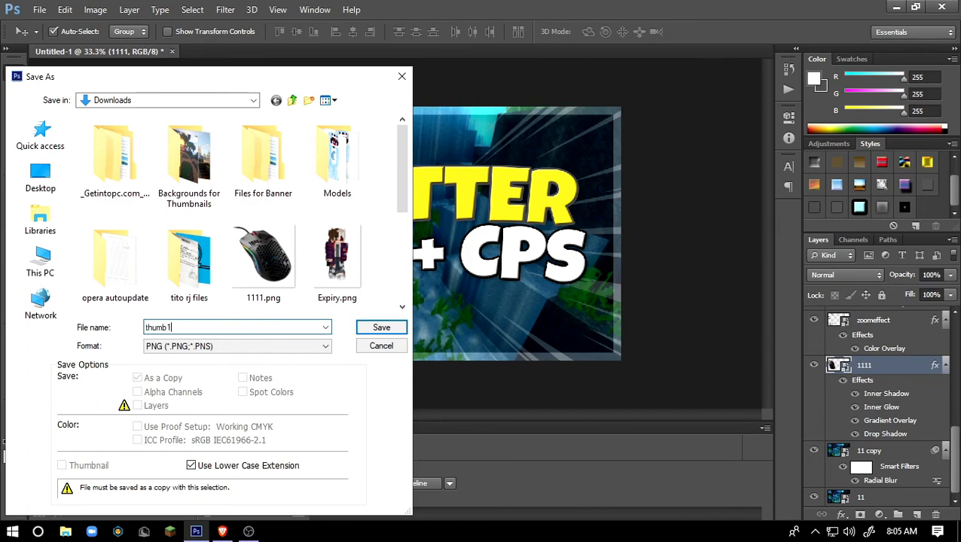
key("Return")
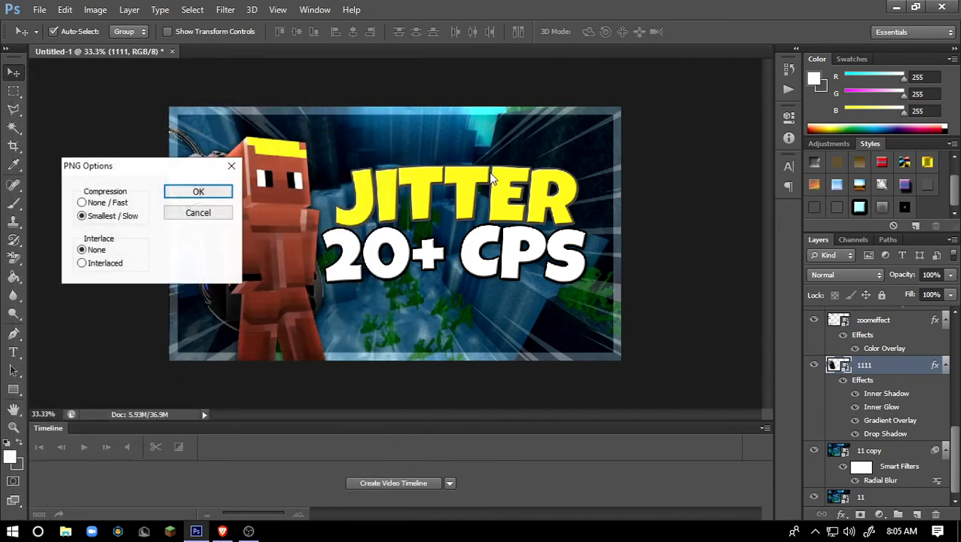
left_click(200, 191)
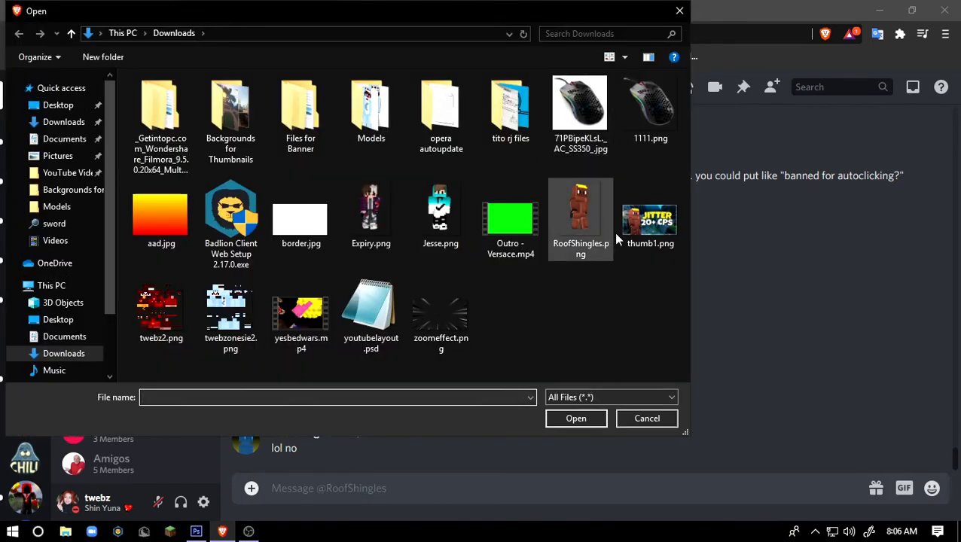
Upload thumb1.png from the Downloads folder to the open Discord direct message and send "<3" after it
left_click(648, 216)
left_click(569, 403)
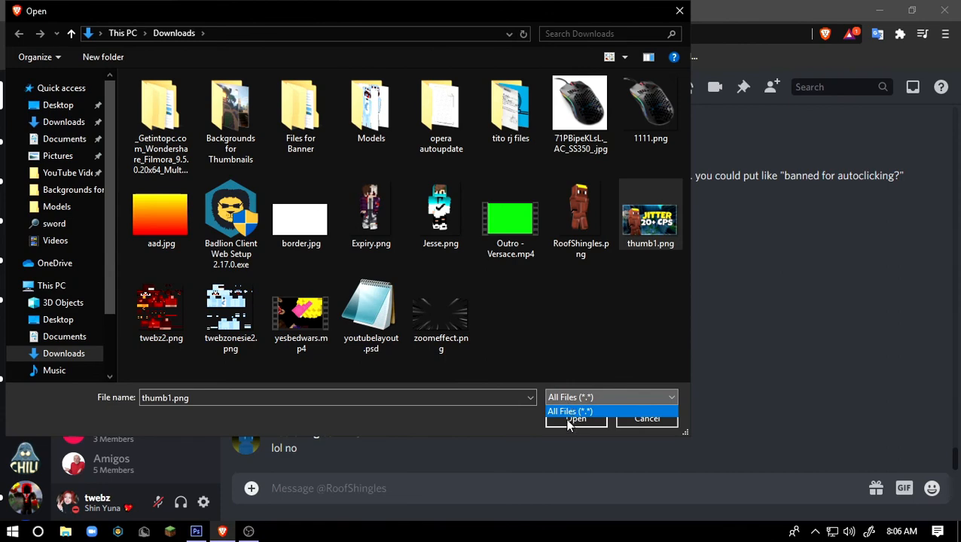
left_click(569, 420)
left_click(569, 420)
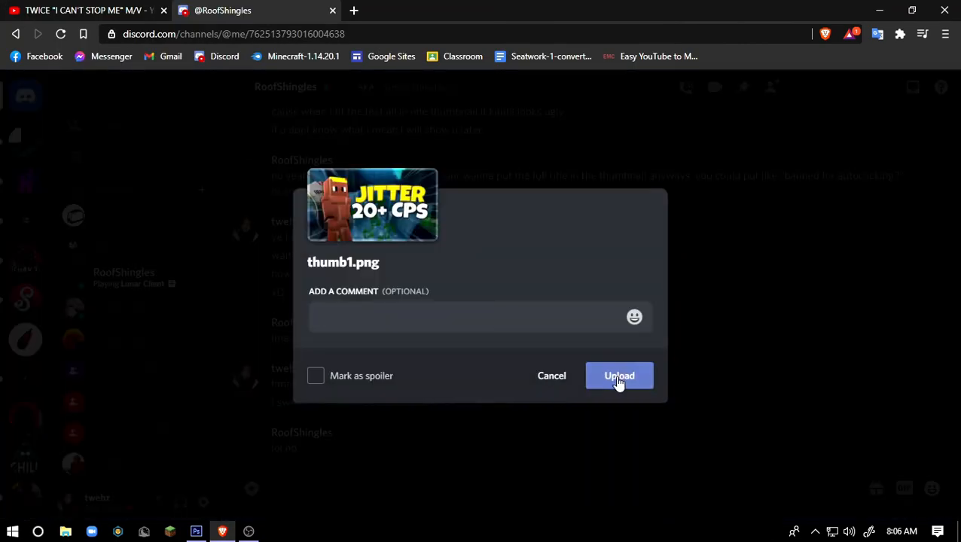
left_click(619, 380)
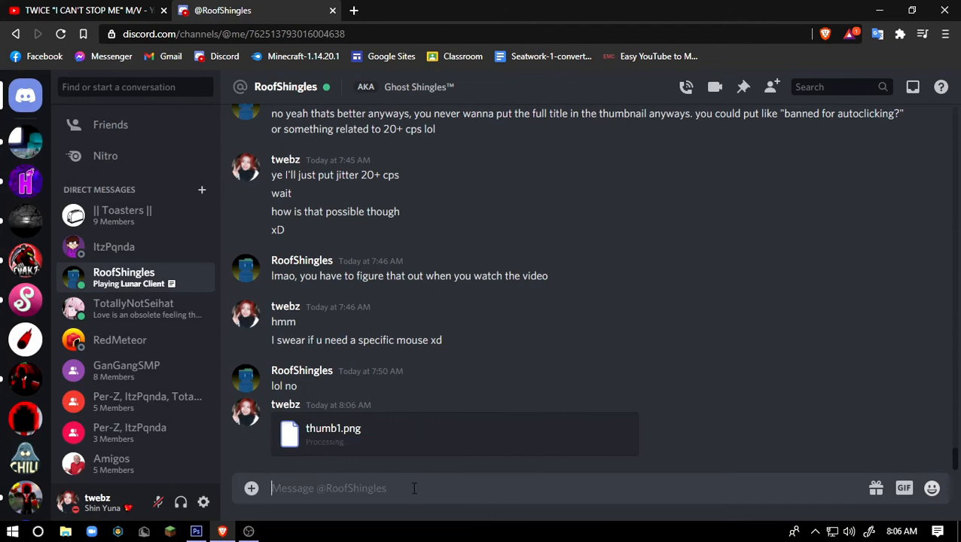
type("<3")
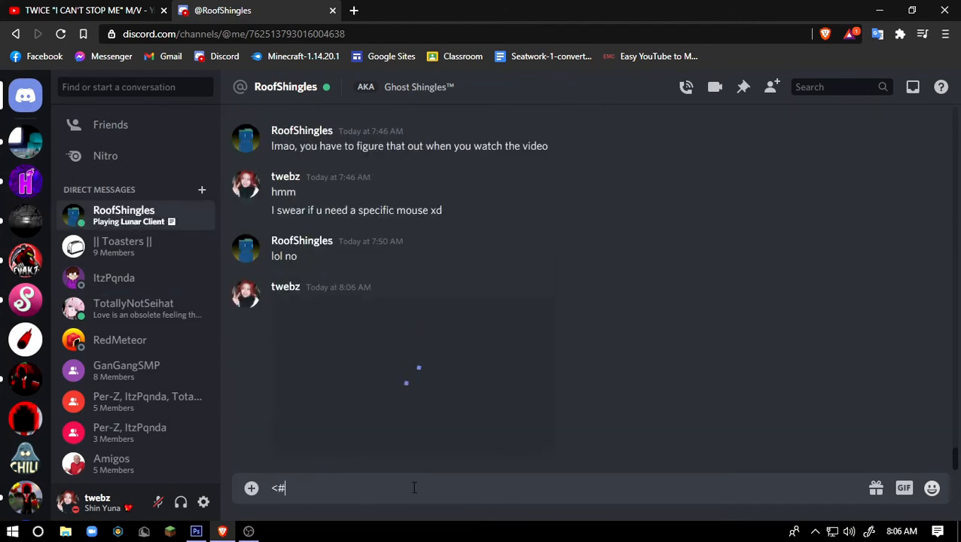
key("Return")
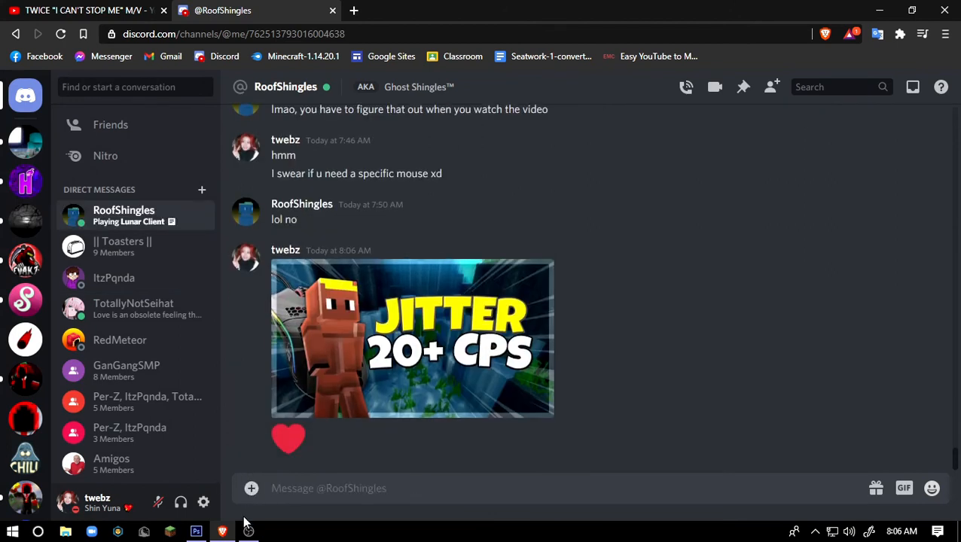
left_click(246, 525)
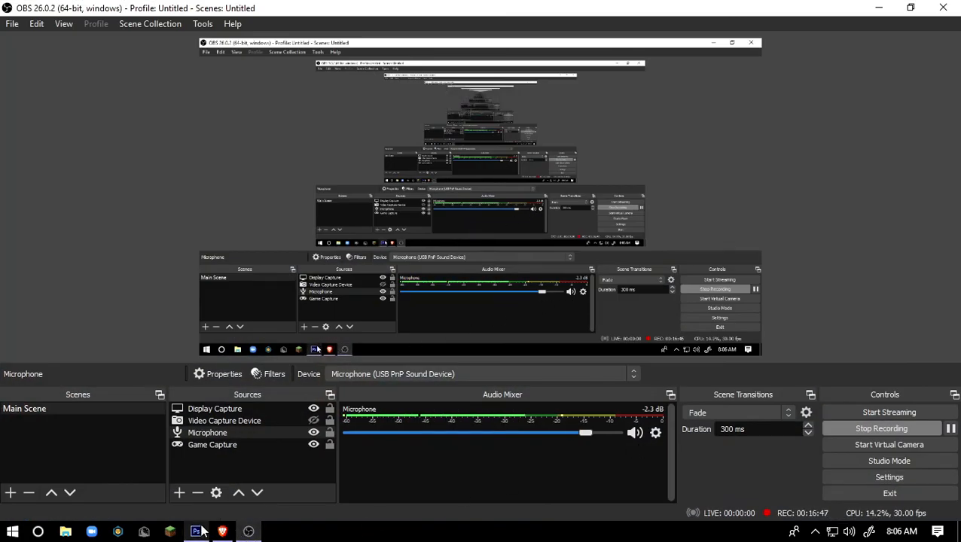
left_click(221, 531)
left_click(52, 8)
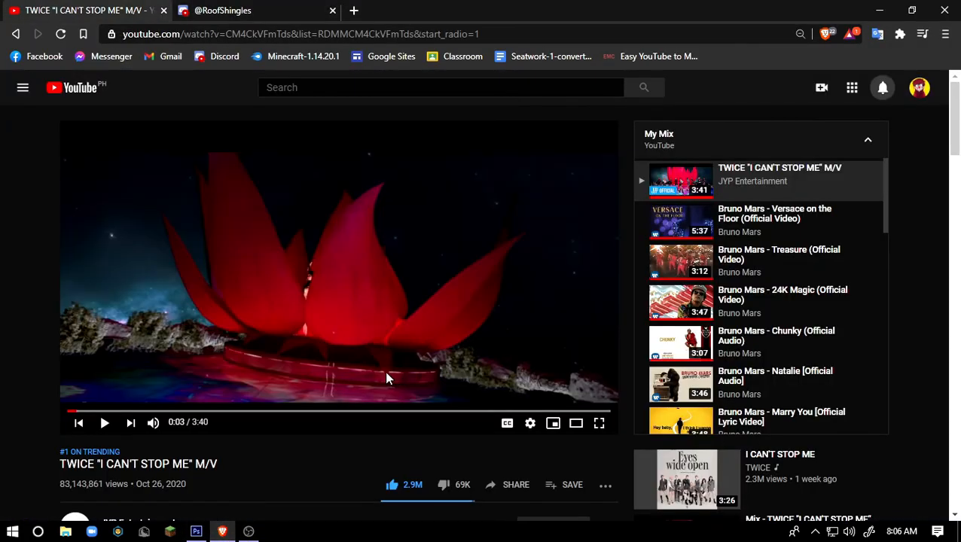
left_click(367, 319)
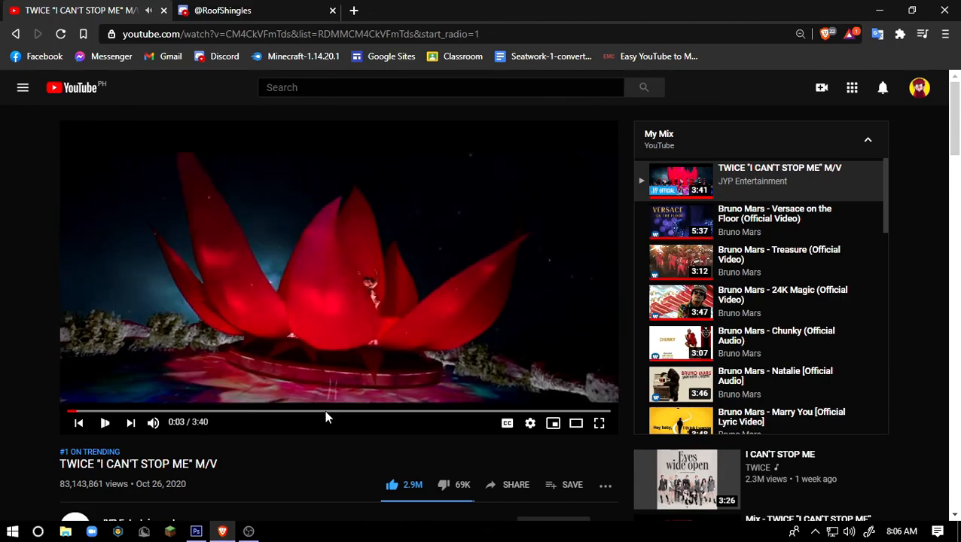
left_click(196, 532)
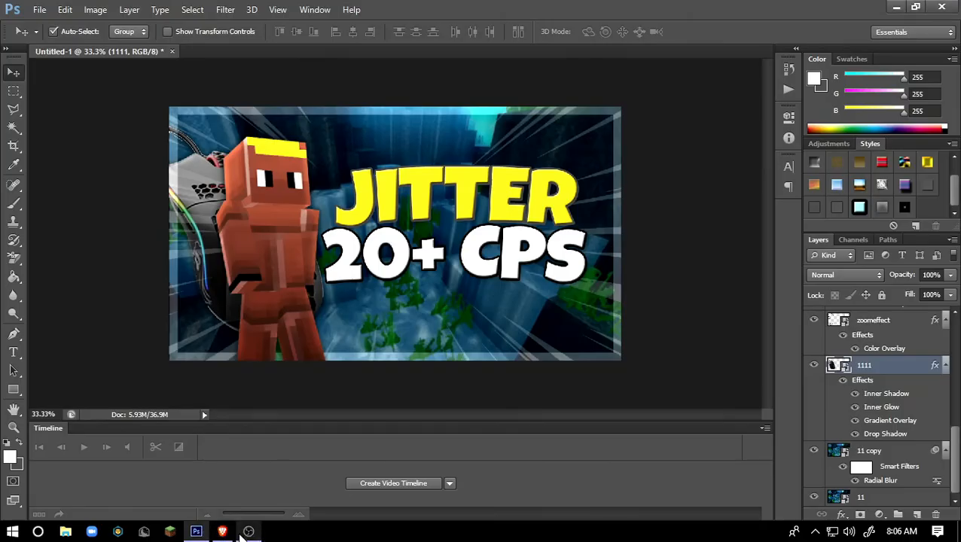
left_click(242, 536)
left_click(223, 535)
left_click(241, 10)
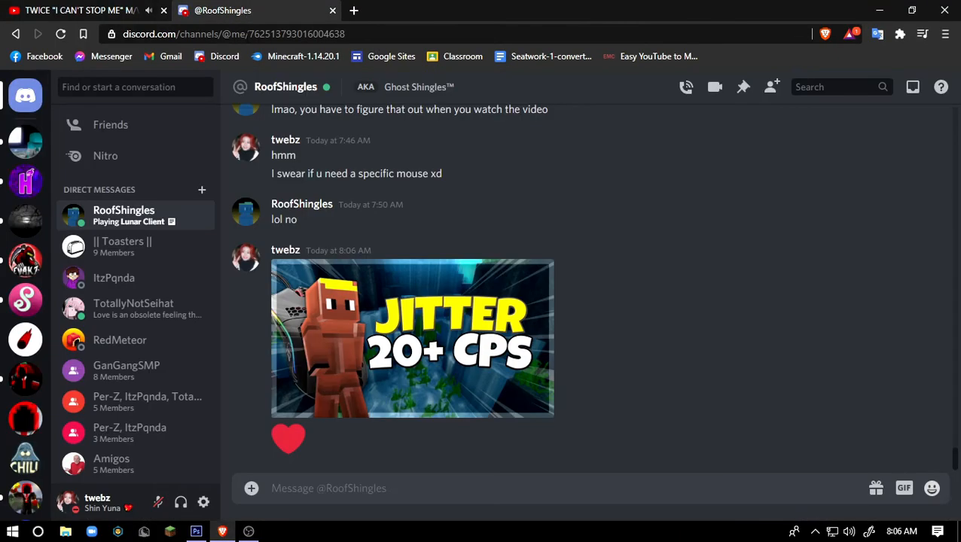